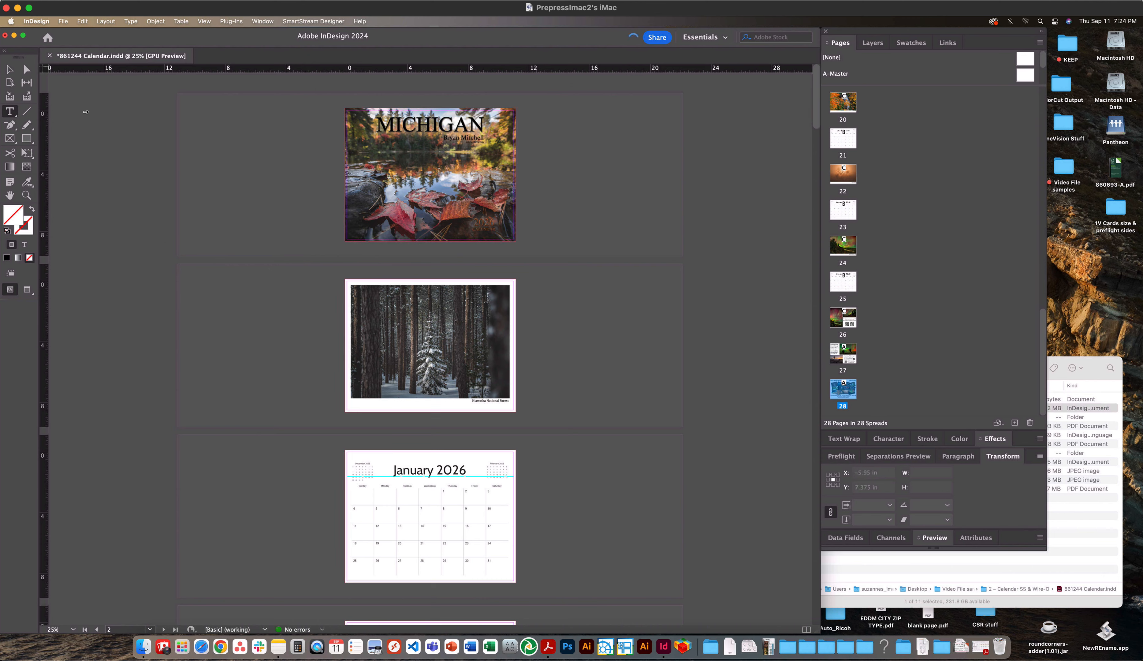
# Examine the calendar's back cover and the two photo-and-text pages before it, including their QR codes
pyautogui.click(10, 69)
pyautogui.doubleClick(844, 388)
pyautogui.press('super+minus')
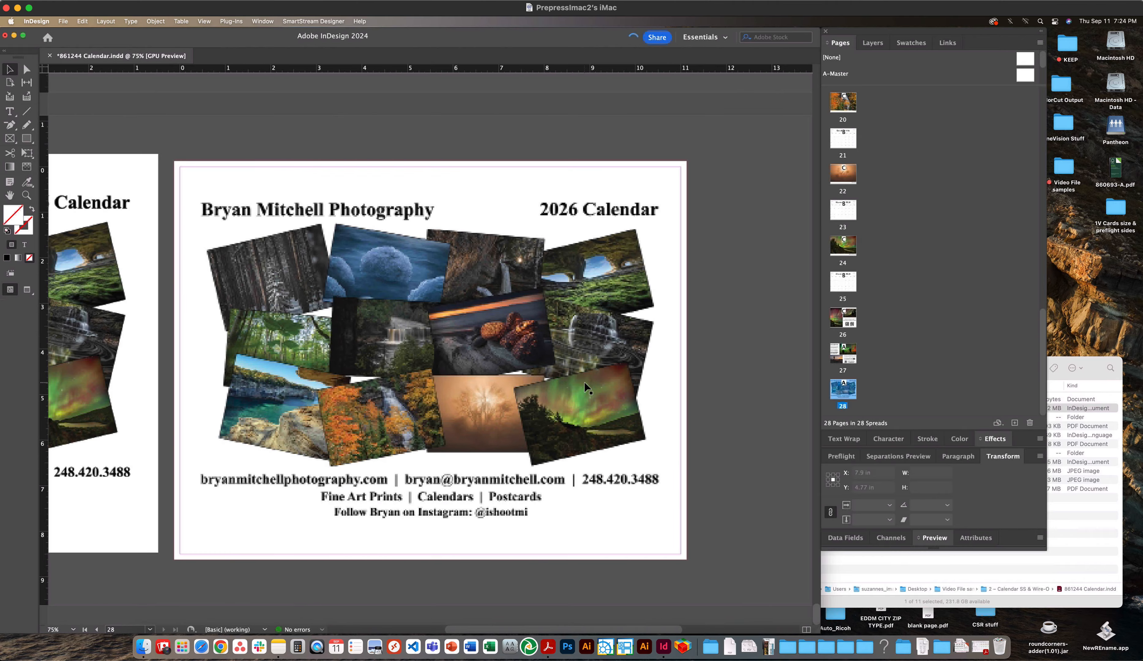
pyautogui.scroll(10, 535, 338)
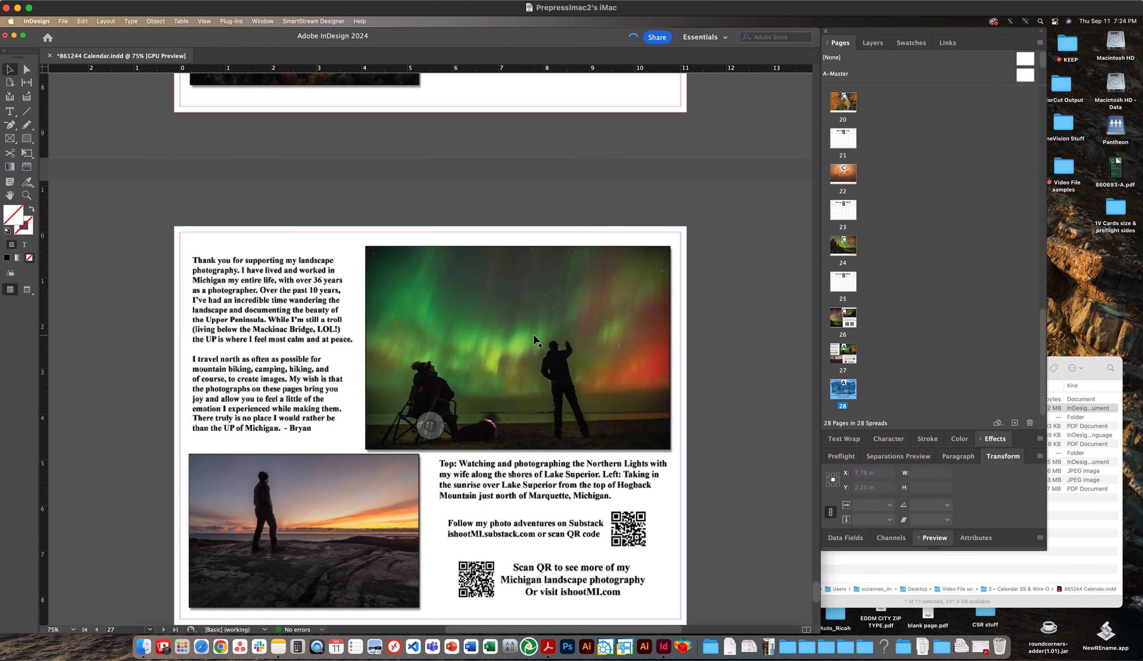
pyautogui.scroll(10, 533, 333)
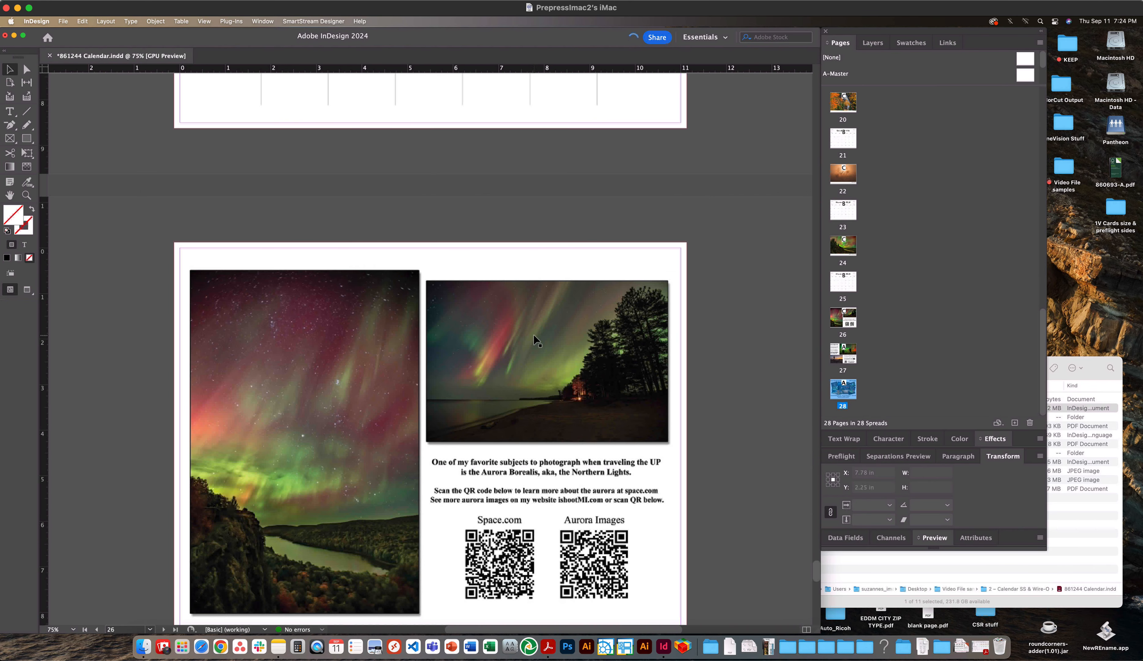
pyautogui.scroll(1, 533, 339)
pyautogui.press('super+minus')
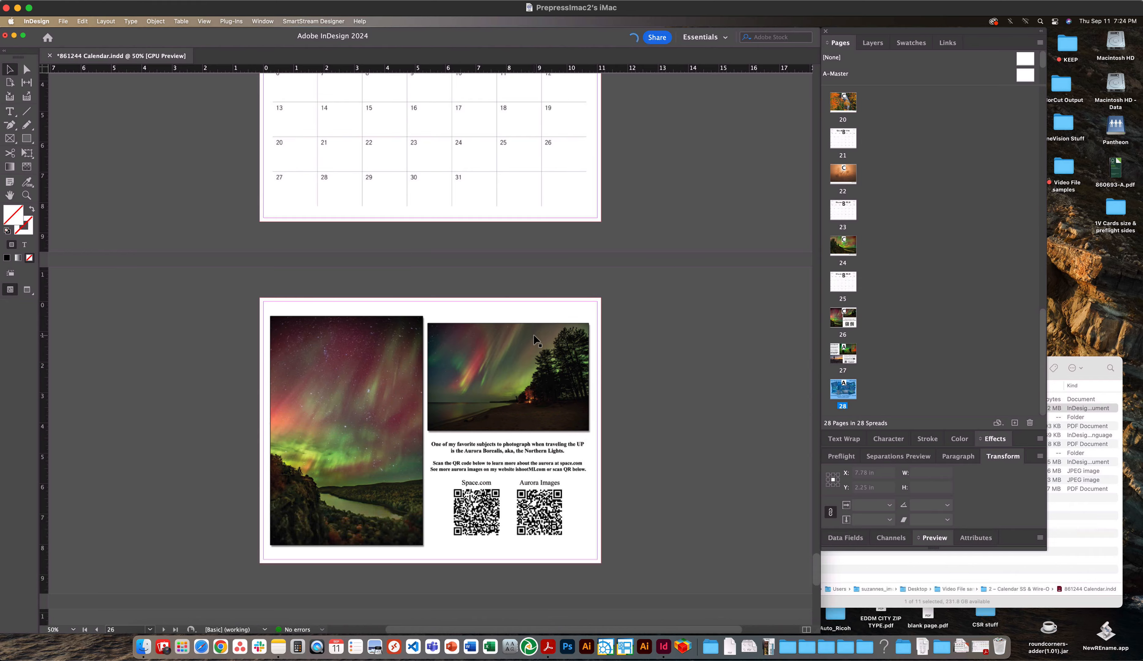
pyautogui.scroll(-5, 535, 338)
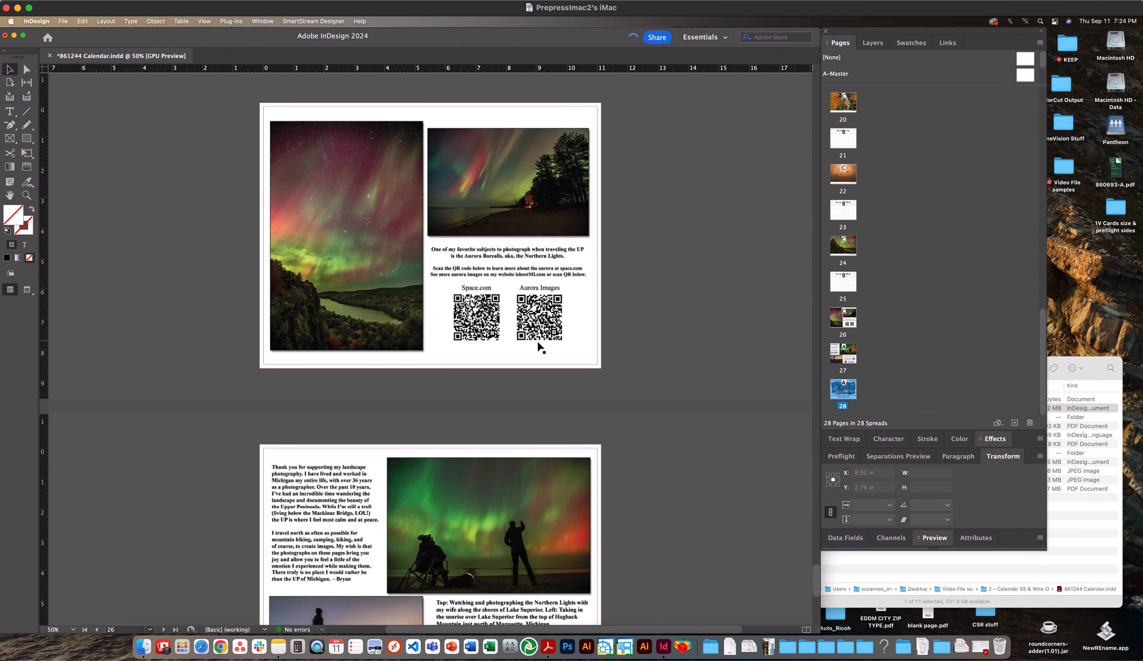
pyautogui.scroll(-2, 645, 355)
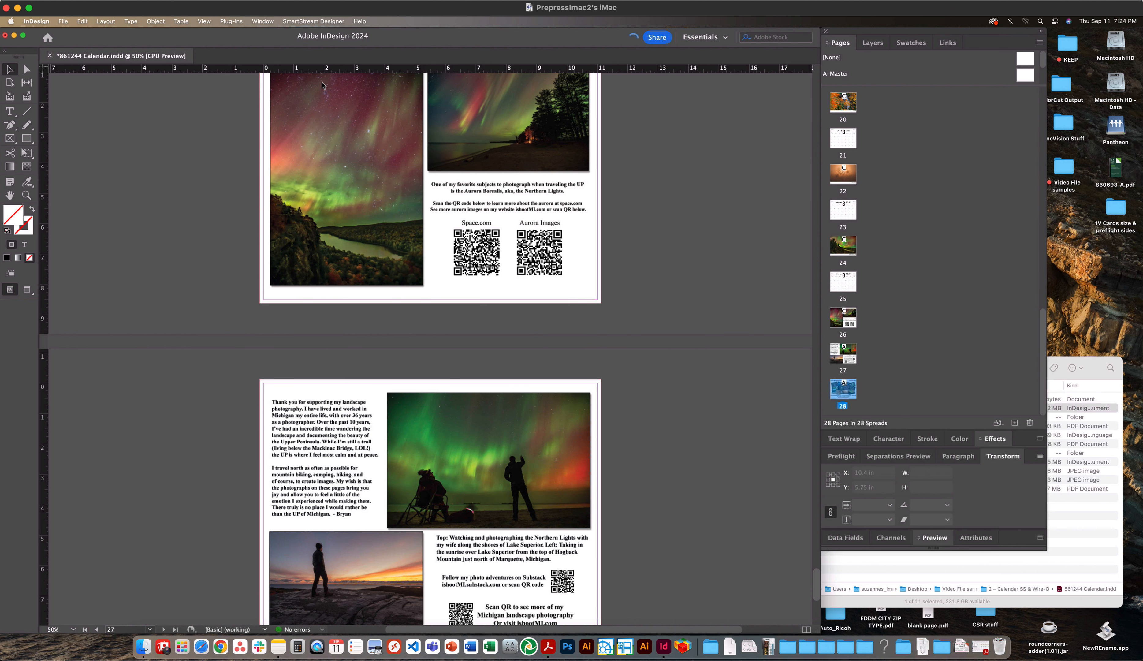
# Return to the front cover and check the document's page size, margins and bleed in Document Setup
pyautogui.scroll(20, 505, 182)
pyautogui.scroll(20, 506, 184)
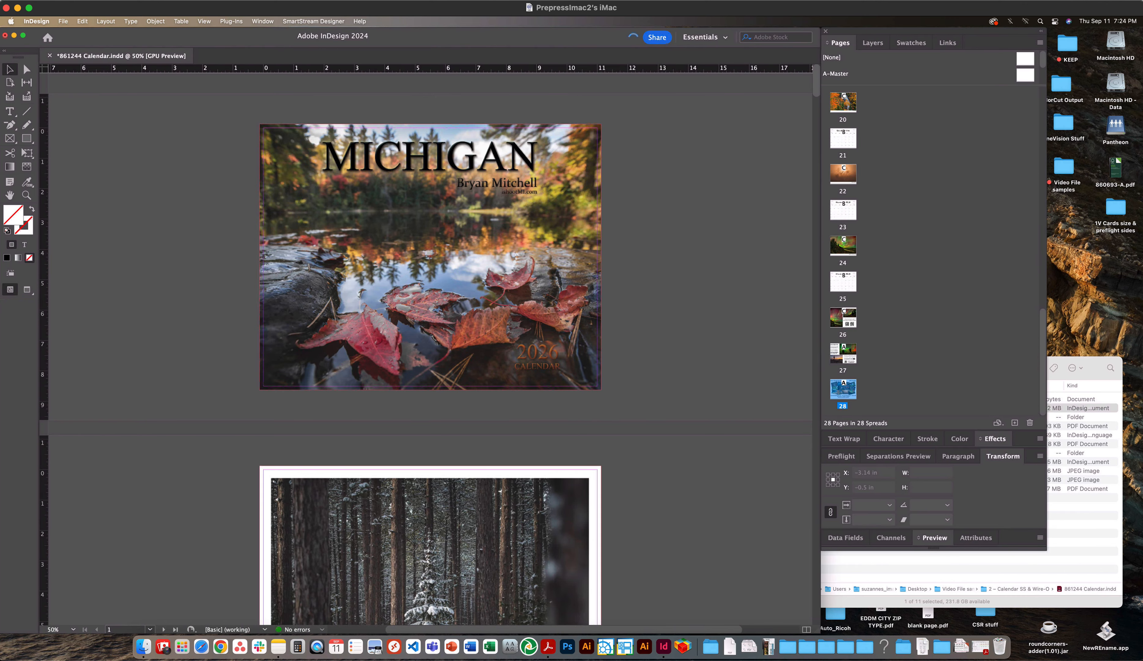
pyautogui.click(63, 21)
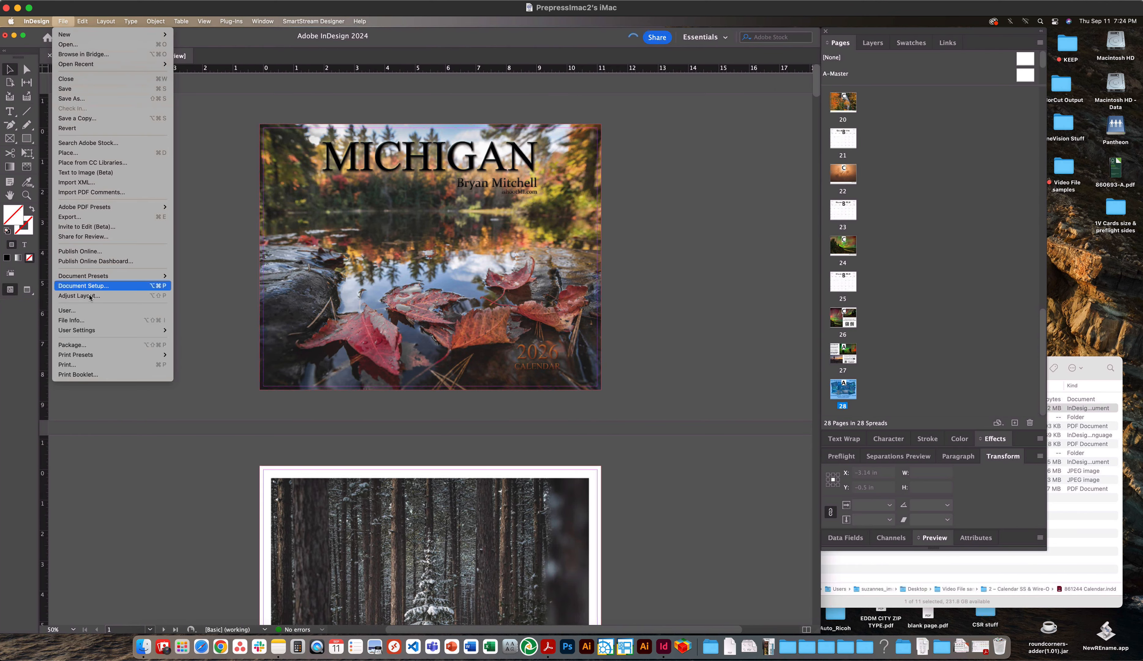
pyautogui.press('Up')
pyautogui.press('Up')
pyautogui.press('Up')
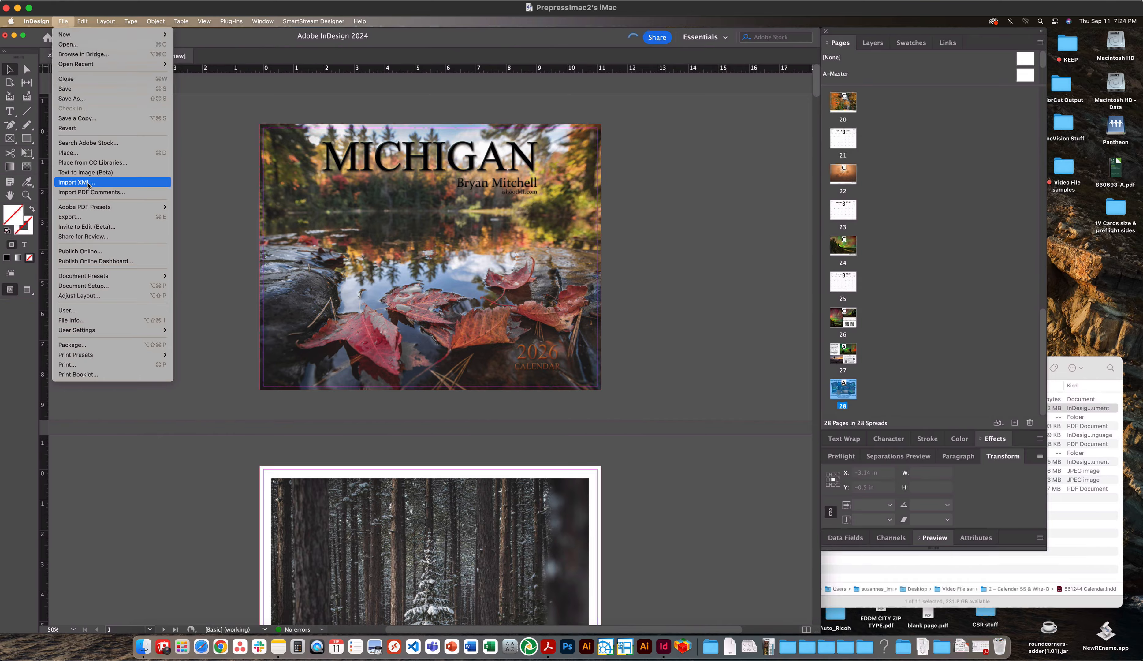
pyautogui.click(83, 285)
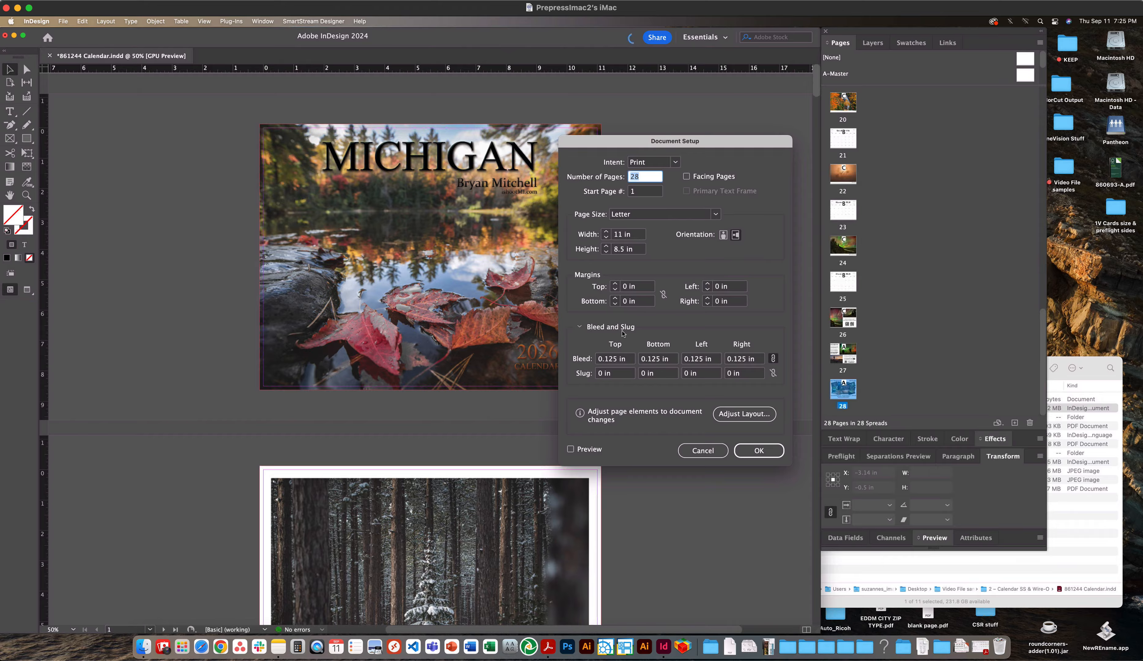
pyautogui.click(576, 329)
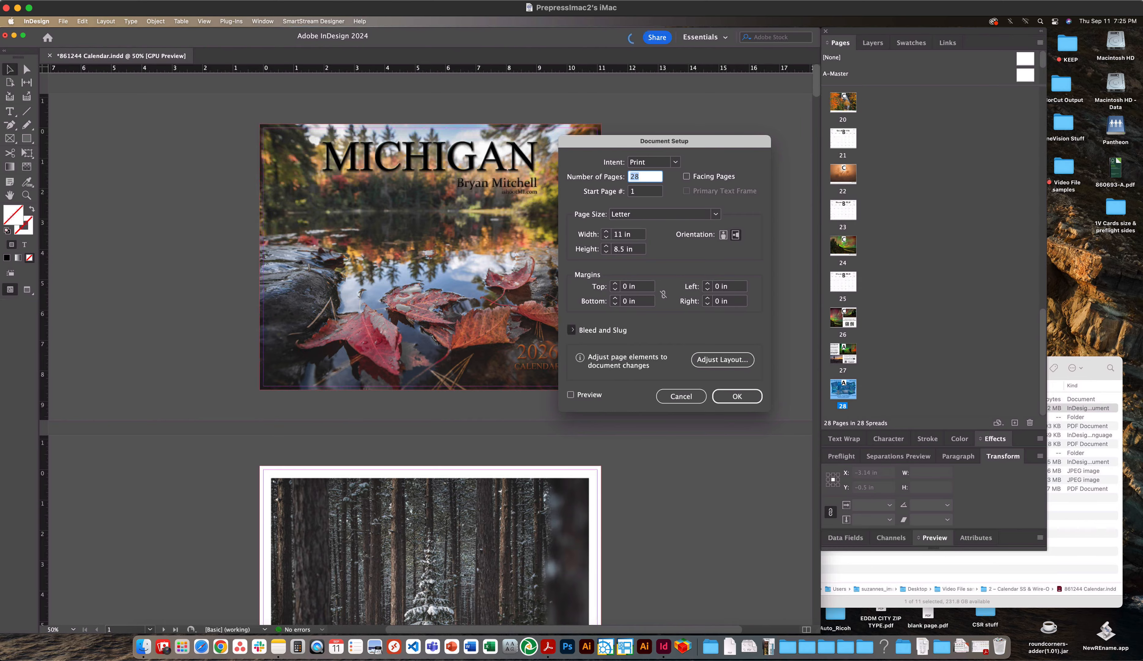
pyautogui.click(575, 331)
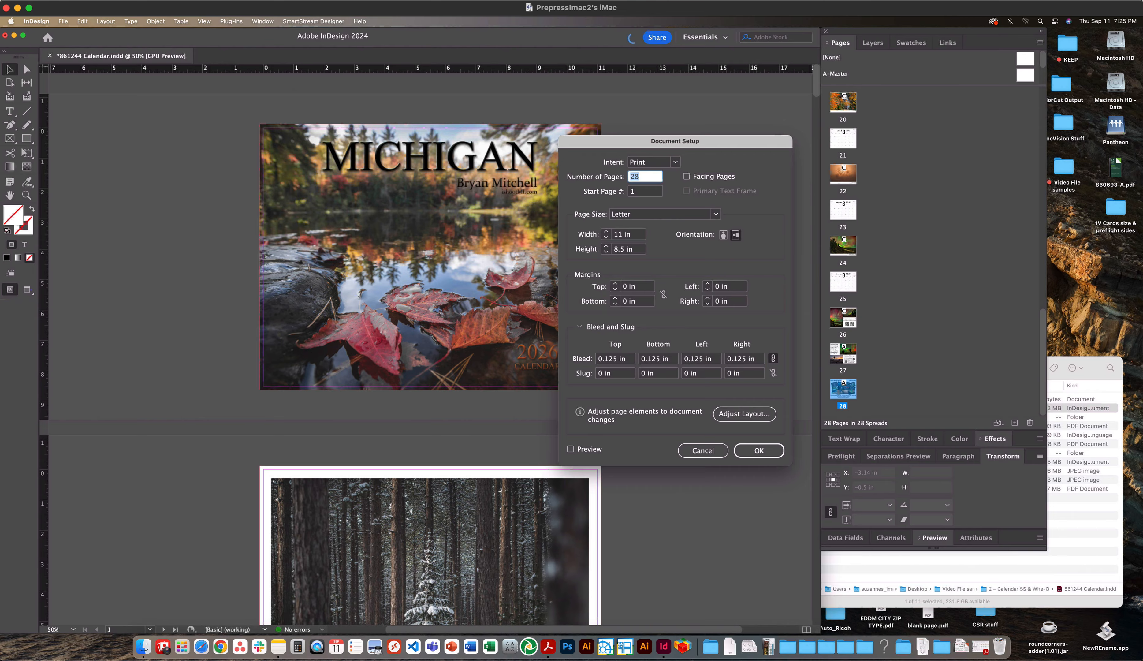
pyautogui.click(756, 450)
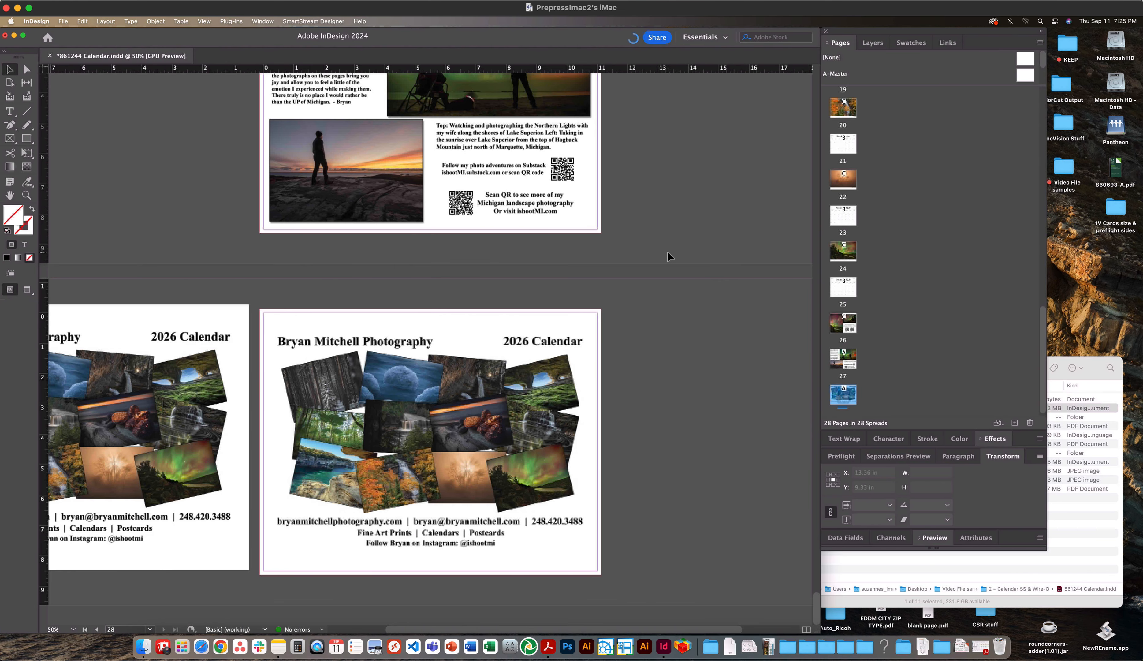
# Review all calendar pages from the front cover through the monthly spreads, checking the placed artwork on pages 26, 27 and 28
pyautogui.press('super+shift+Page_Up')
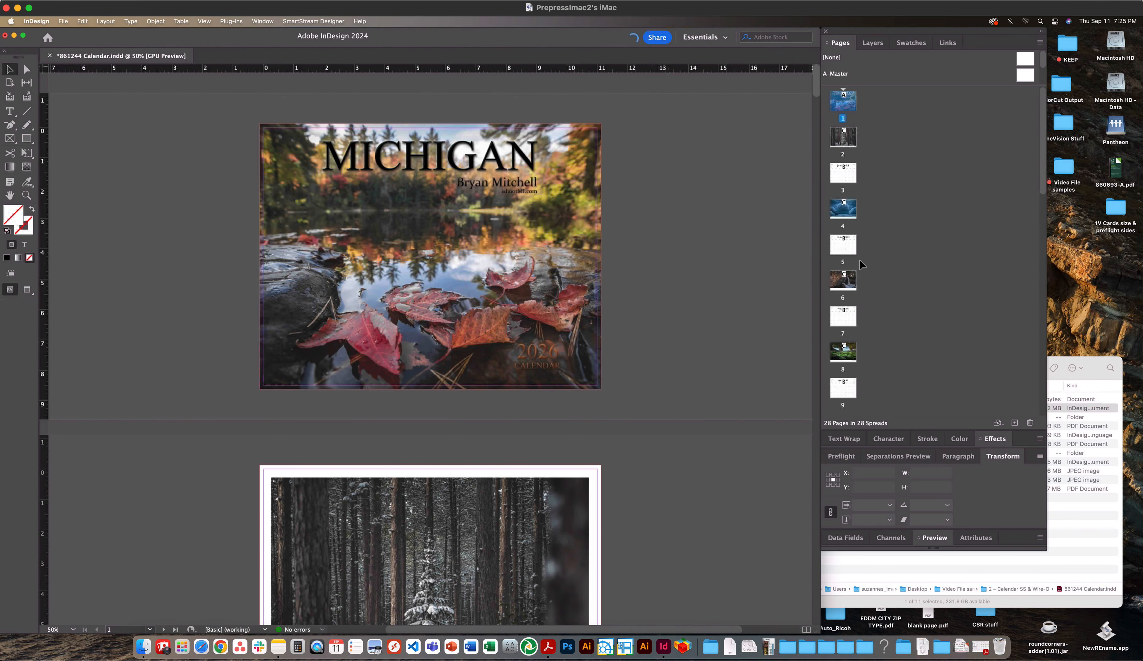
pyautogui.scroll(-10, 889, 281)
pyautogui.scroll(-10, 879, 309)
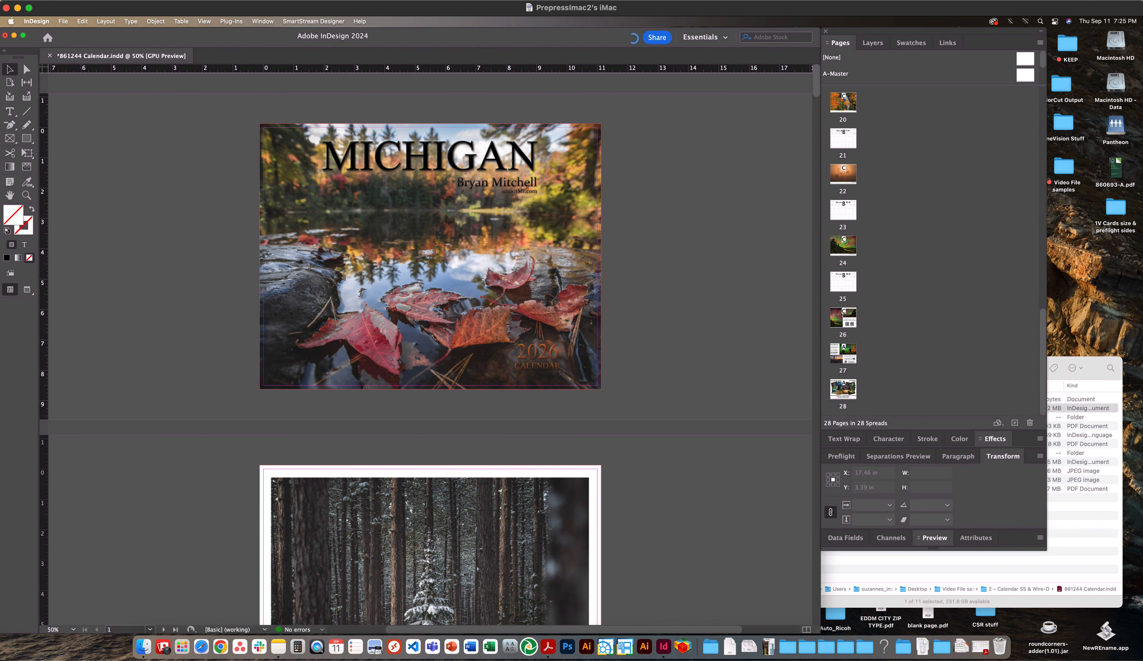
pyautogui.scroll(-20, 595, 327)
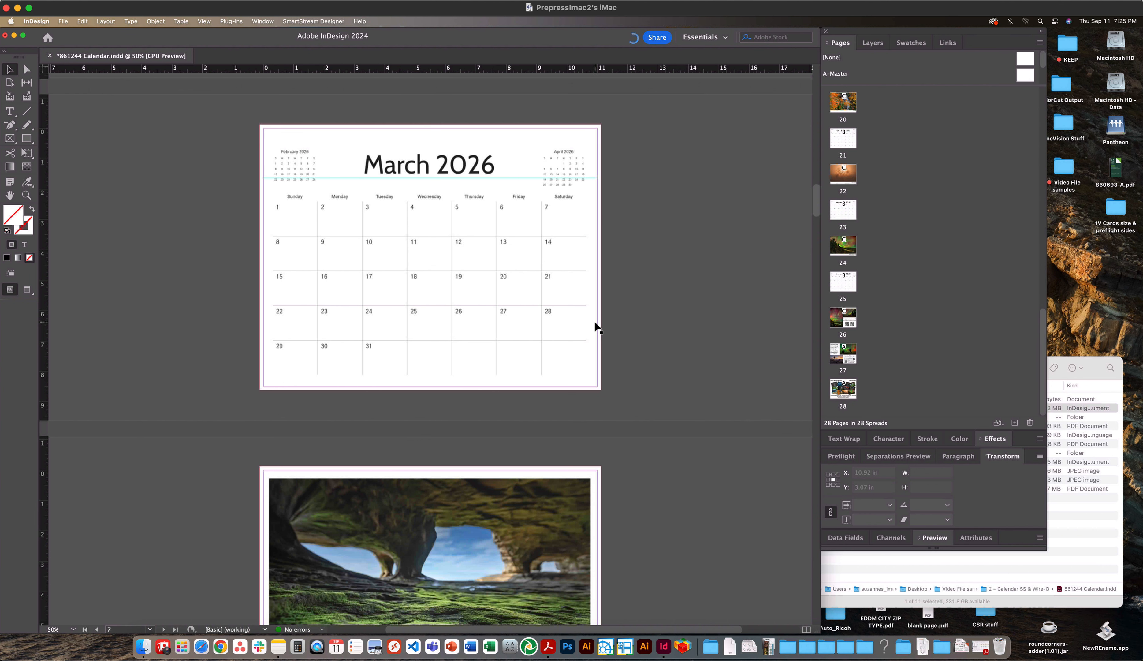
pyautogui.scroll(-15, 598, 329)
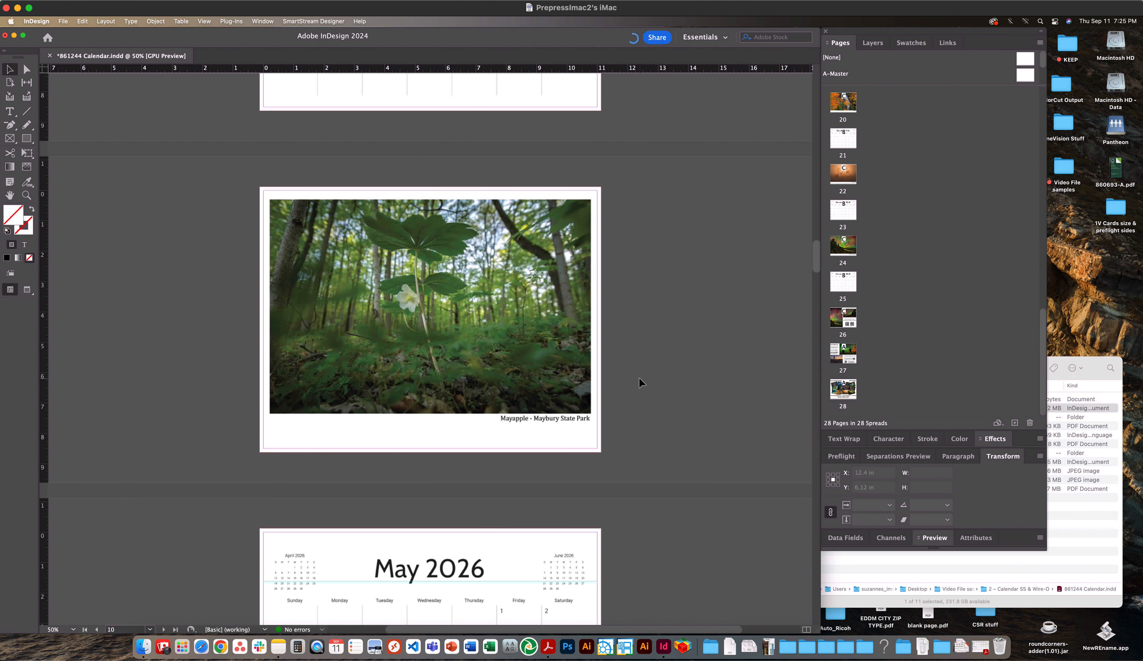
pyautogui.scroll(-20, 639, 378)
pyautogui.scroll(-20, 639, 378)
pyautogui.scroll(-10, 638, 377)
pyautogui.click(500, 222)
pyautogui.scroll(-6, 675, 361)
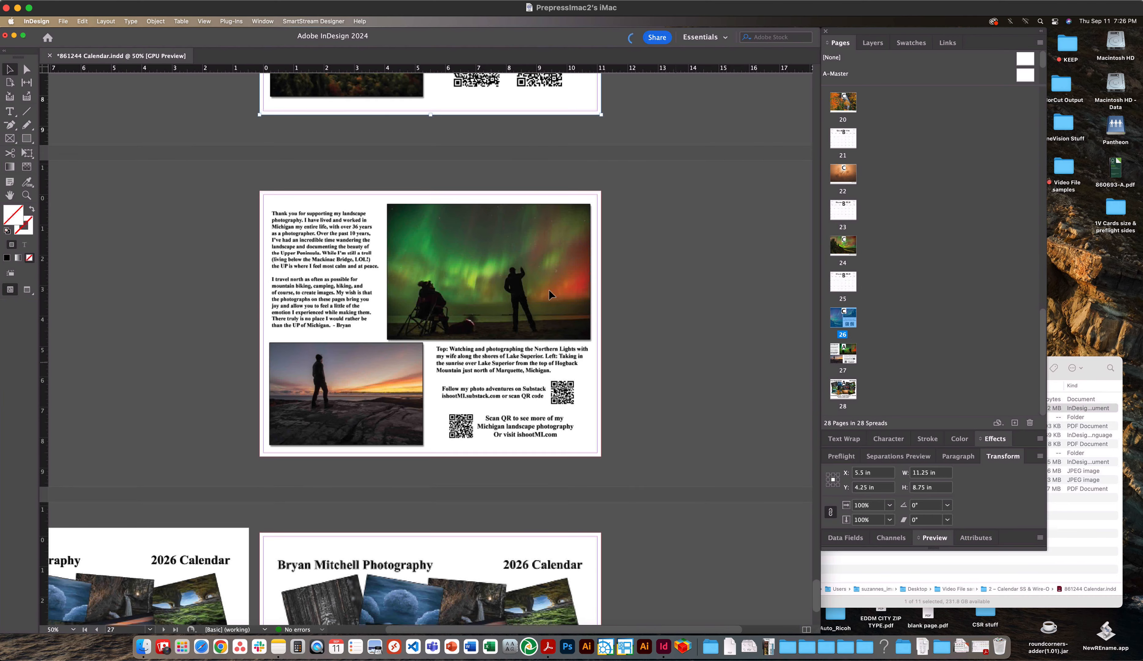
pyautogui.scroll(-3, 648, 350)
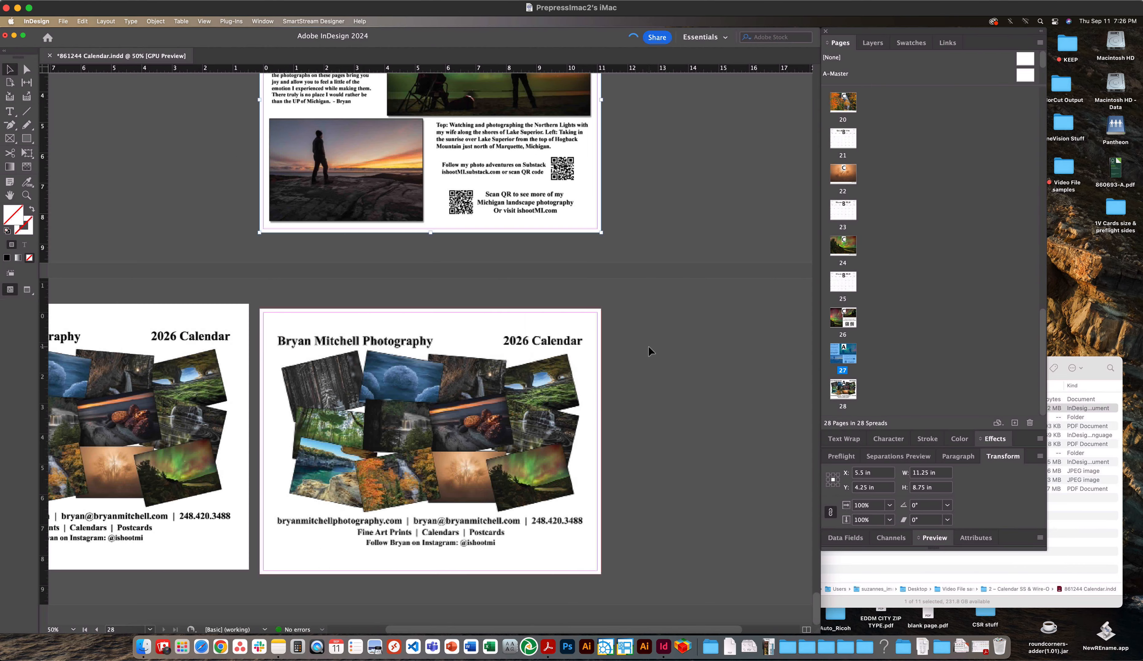
pyautogui.click(558, 472)
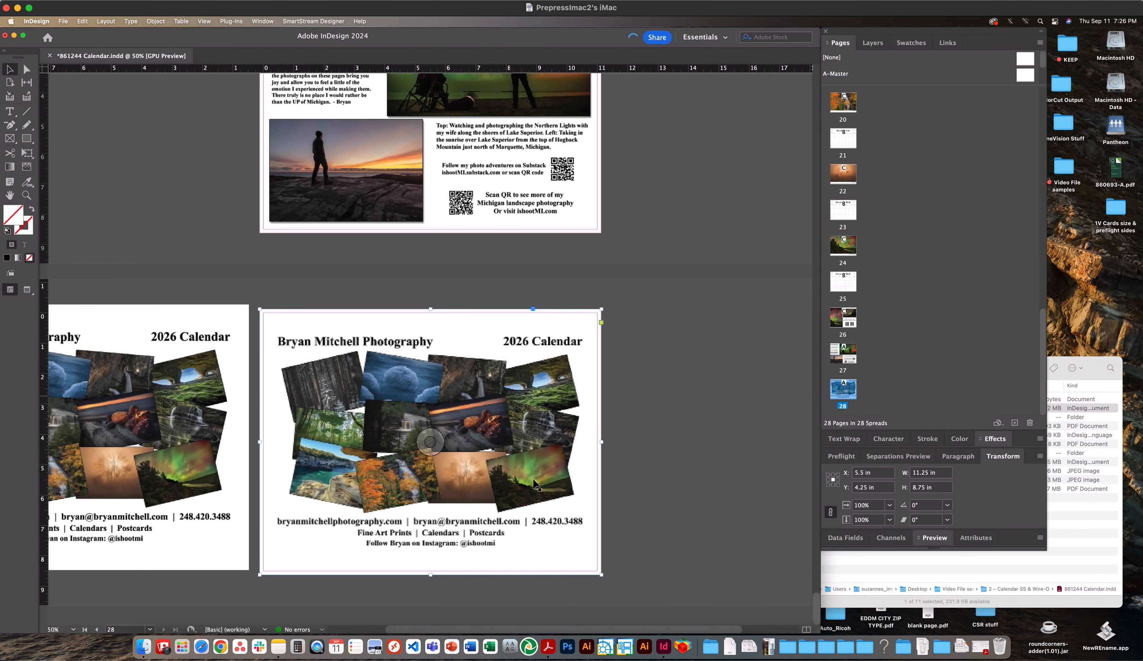
# Switch to Finder and open the templates 11x8.5_2026Calendar – Wire-O.pdf and 11x8.5_2026Calendar.pdf together in Acrobat
pyautogui.click(898, 570)
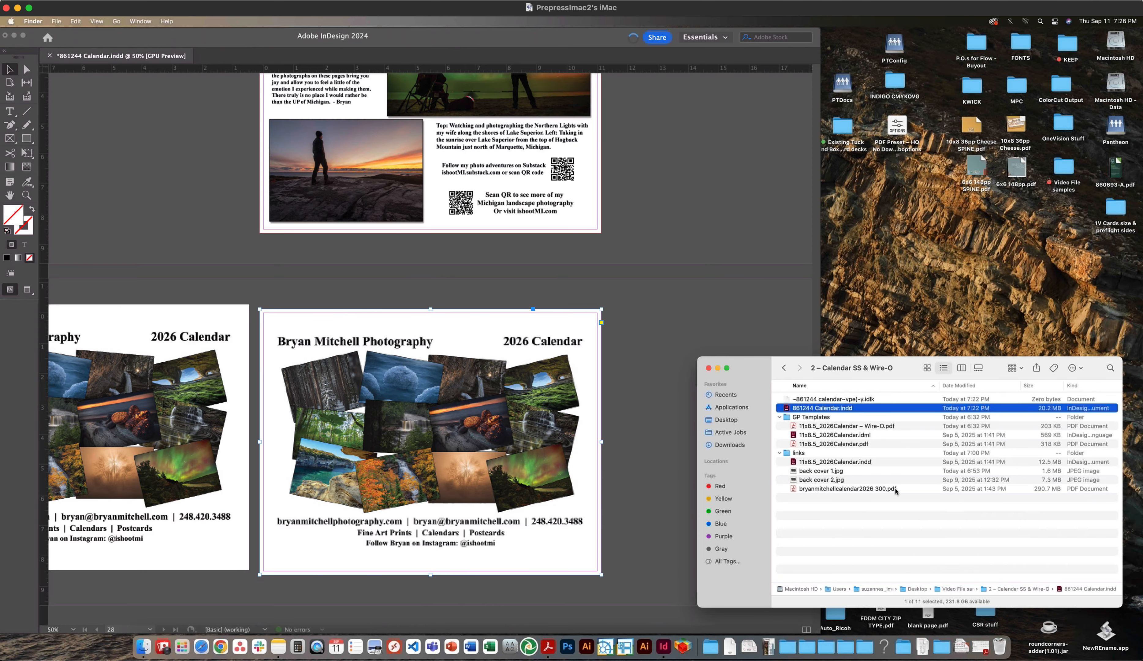
pyautogui.click(851, 443)
pyautogui.keyDown('super'); pyautogui.click(846, 427); pyautogui.keyUp('super')
pyautogui.press('super+o')
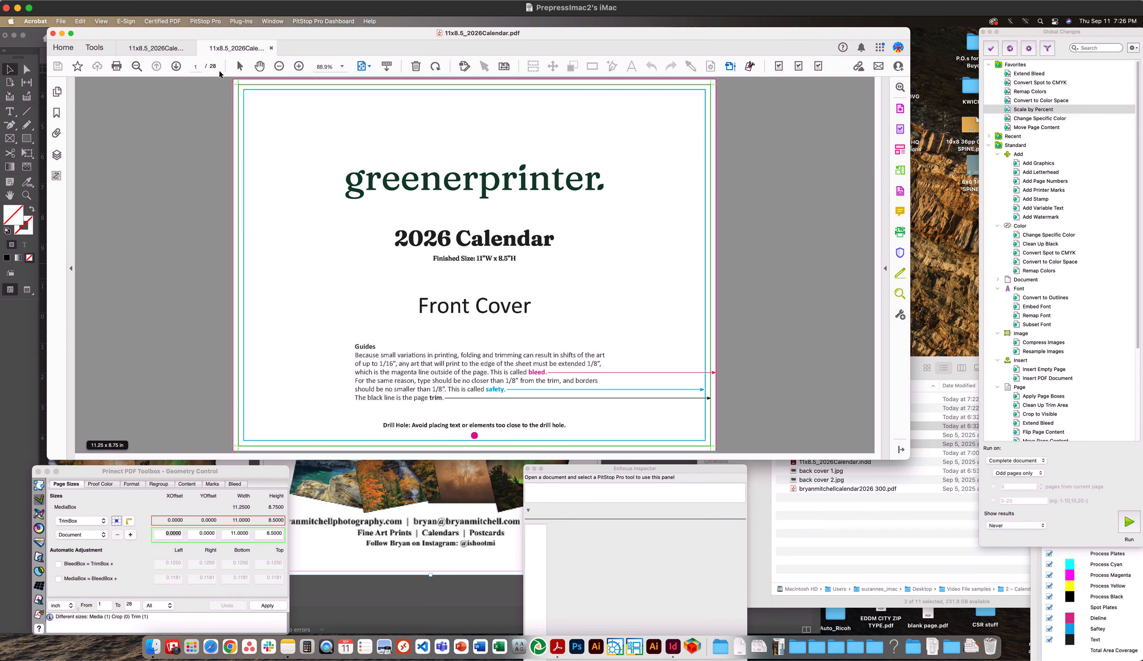
# Examine the 11x8.5_2026Calendar.pdf template page by page through the extra pages and back cover, noting guides and drill hole positions
pyautogui.scroll(-7, 610, 316)
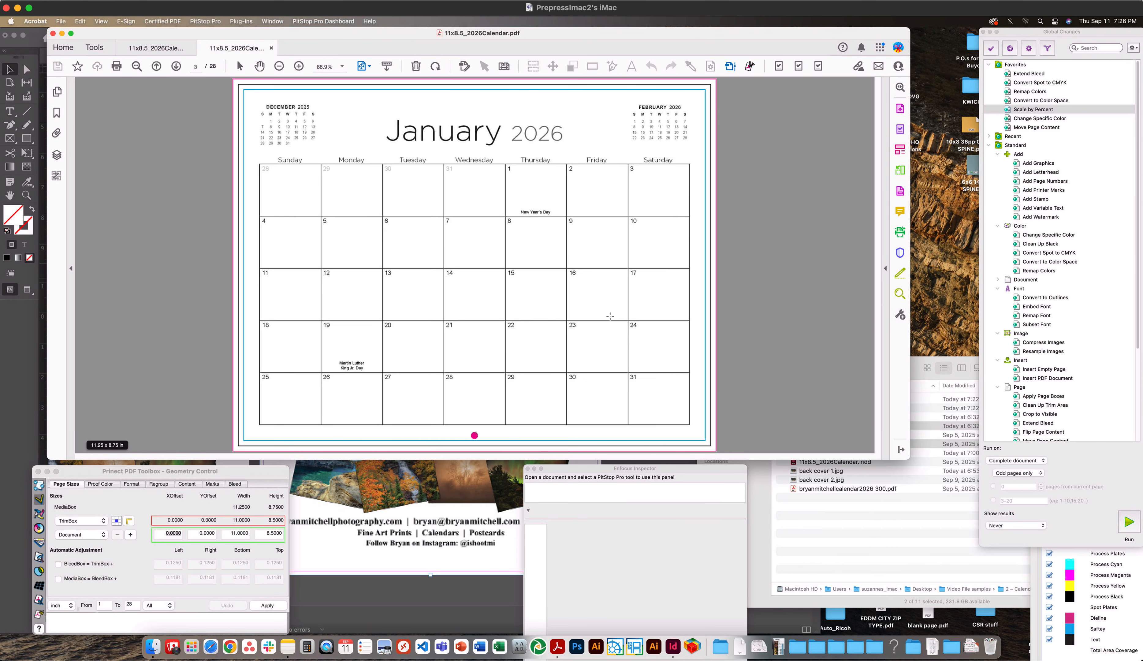
pyautogui.scroll(-2, 610, 317)
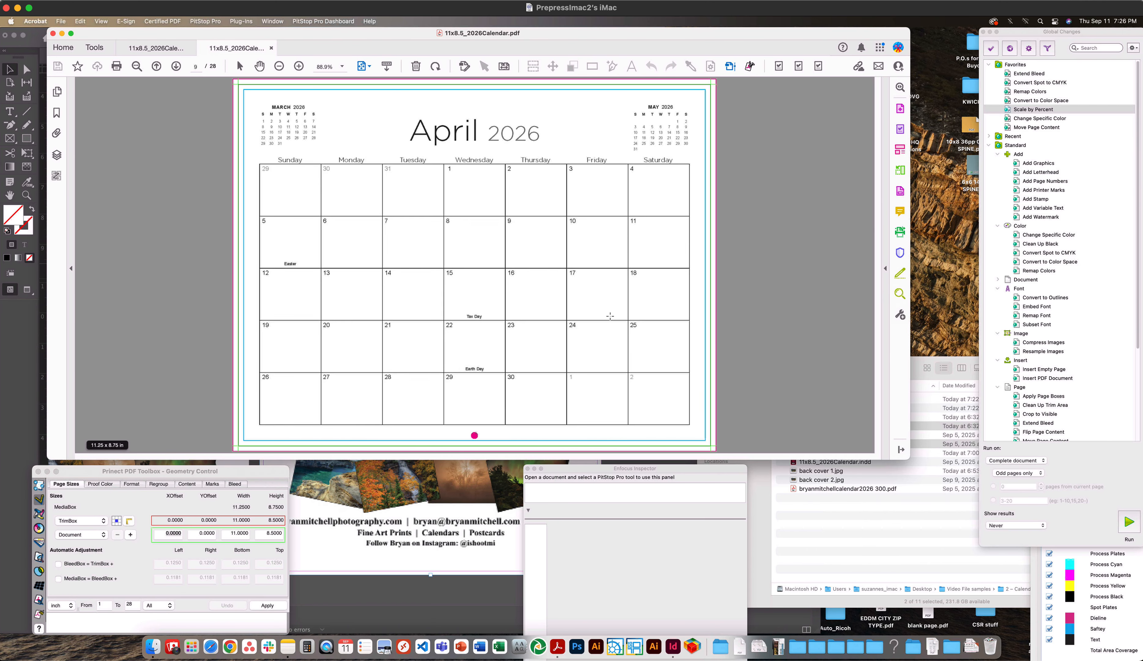
pyautogui.scroll(-1, 610, 317)
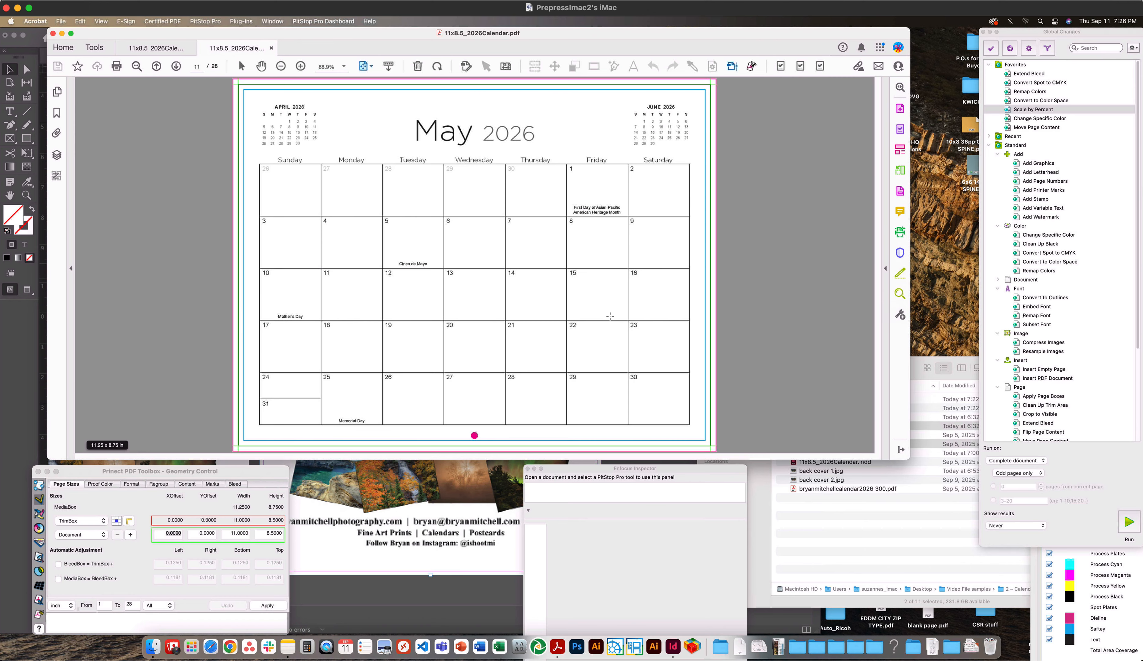
pyautogui.scroll(-2, 610, 317)
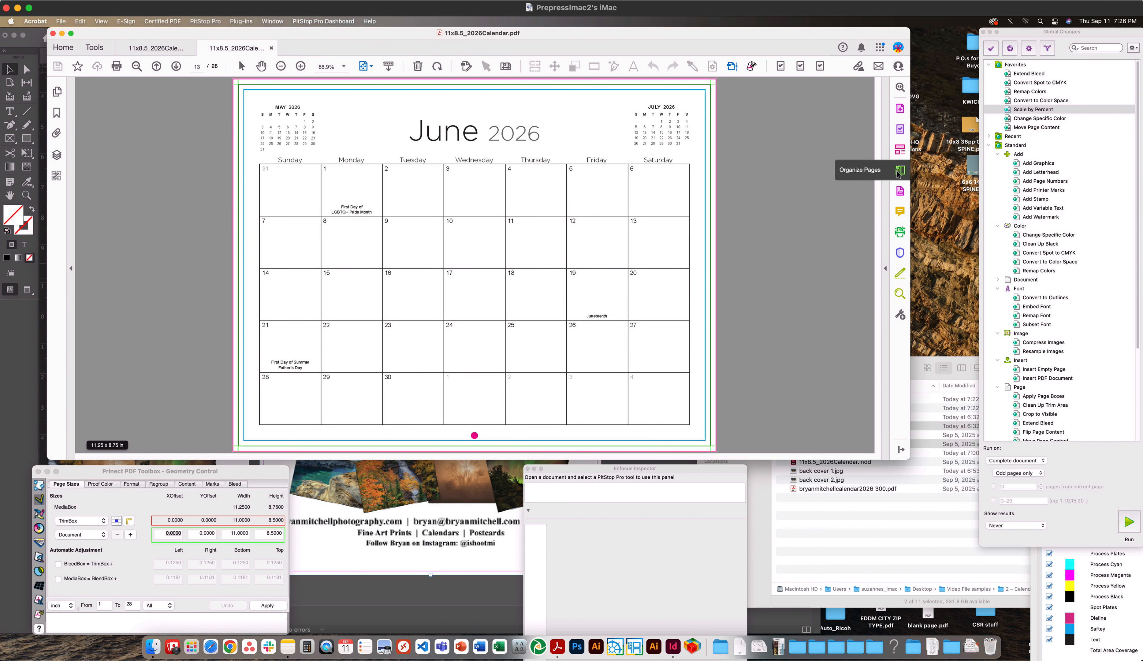
pyautogui.scroll(-7, 659, 321)
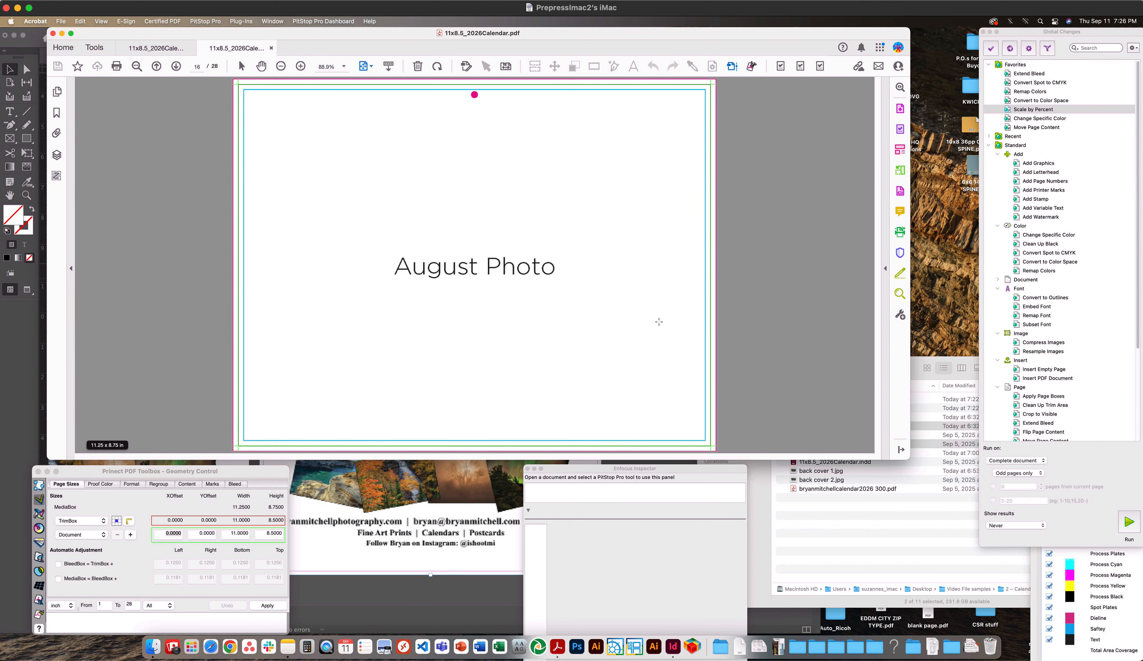
pyautogui.scroll(-6, 659, 322)
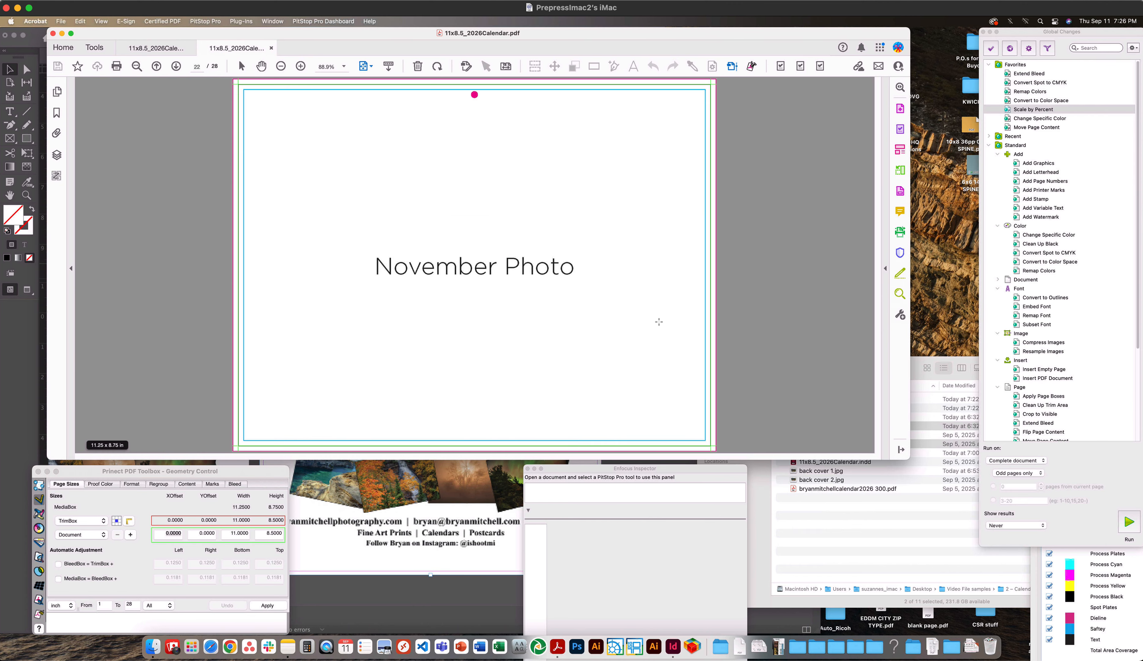
pyautogui.scroll(-1, 659, 321)
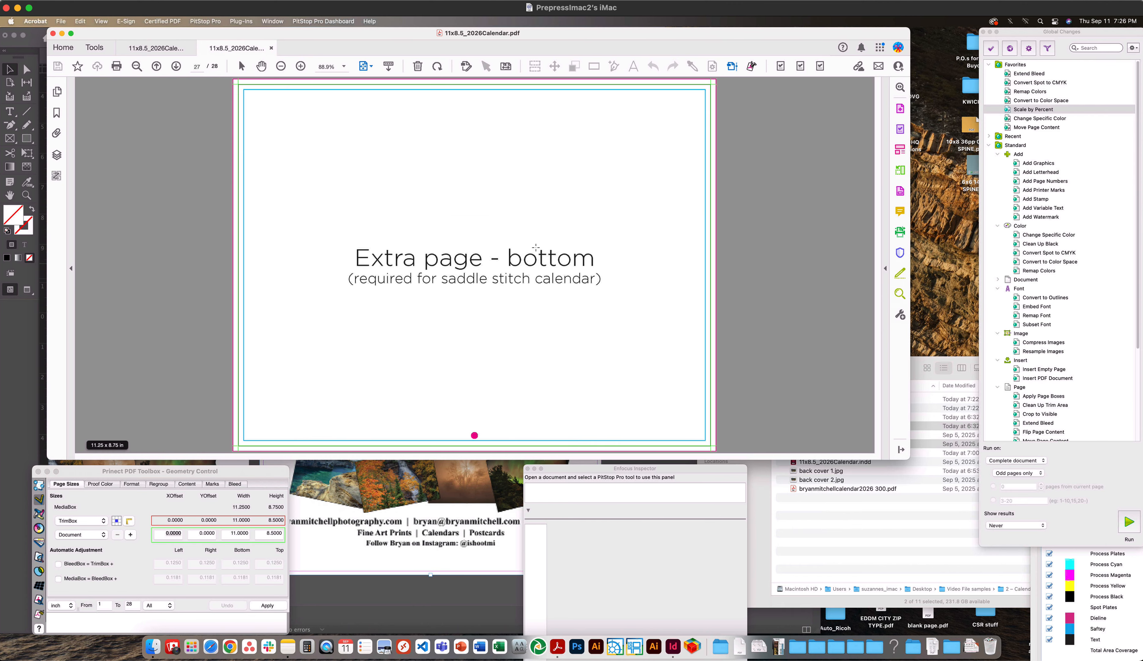
pyautogui.scroll(1, 498, 280)
pyautogui.scroll(-2, 497, 280)
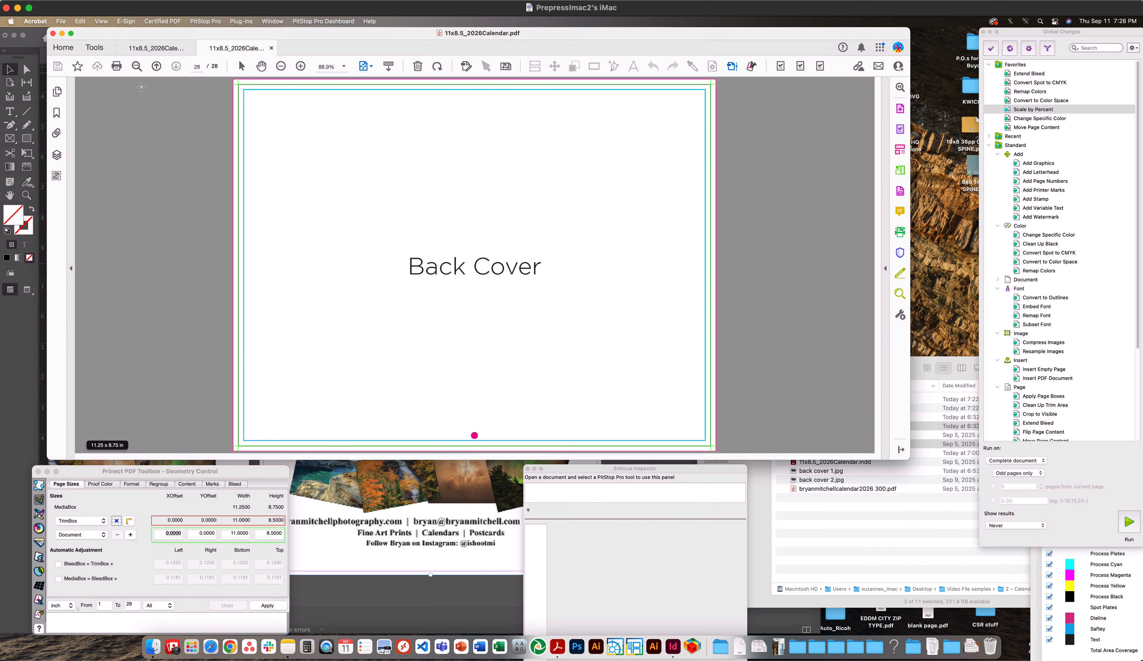
# Examine the Wire-O calendar template from front to back cover, comparing the binding hole positions on photo and month pages
pyautogui.click(156, 48)
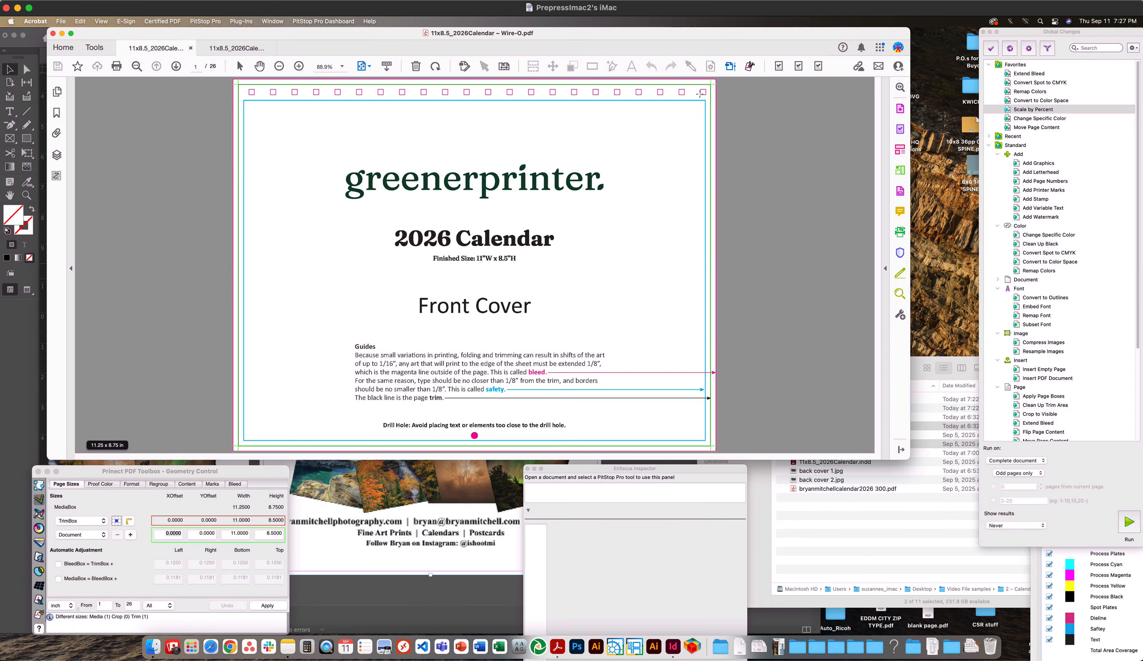
pyautogui.scroll(-6, 648, 243)
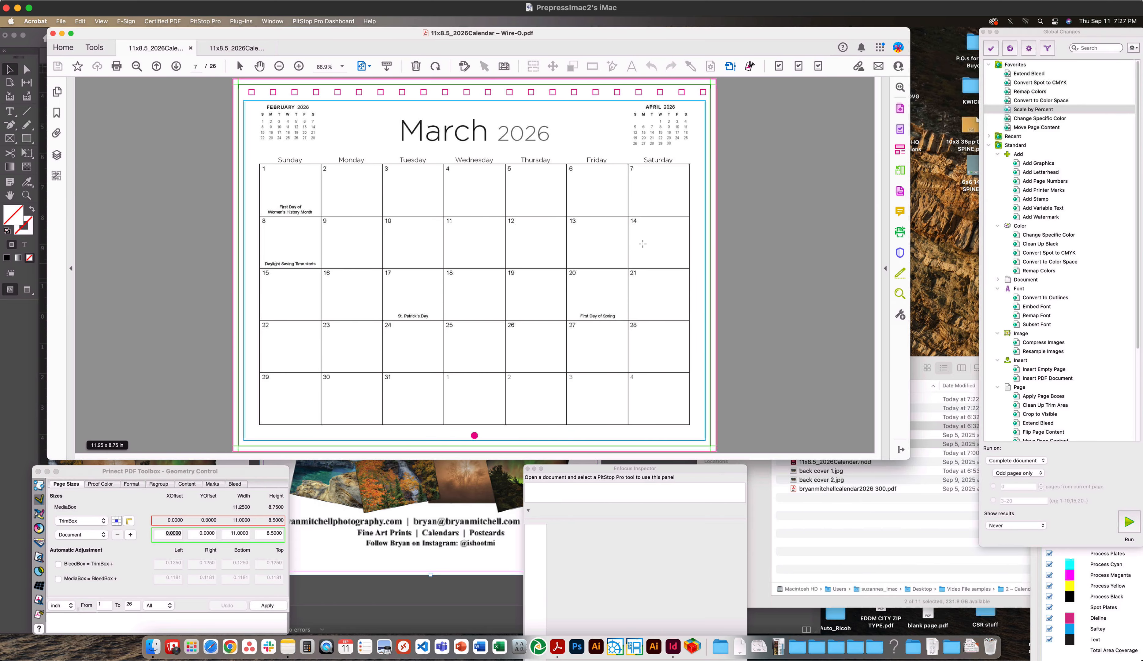
pyautogui.scroll(-1, 643, 243)
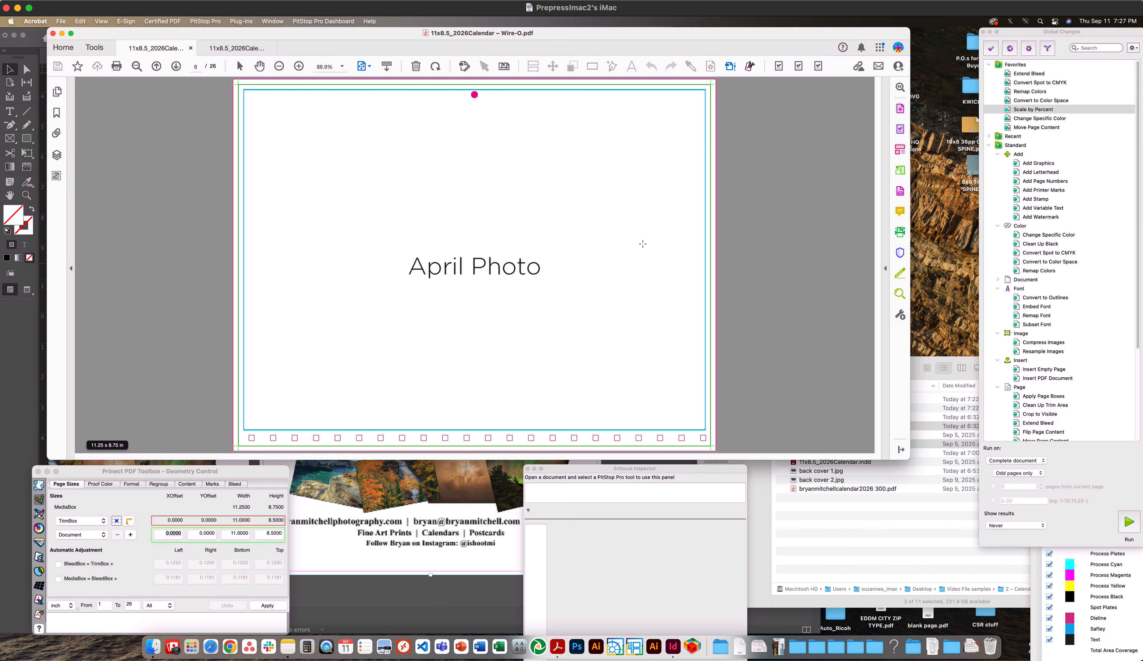
pyautogui.scroll(-1, 643, 244)
pyautogui.scroll(-8, 643, 244)
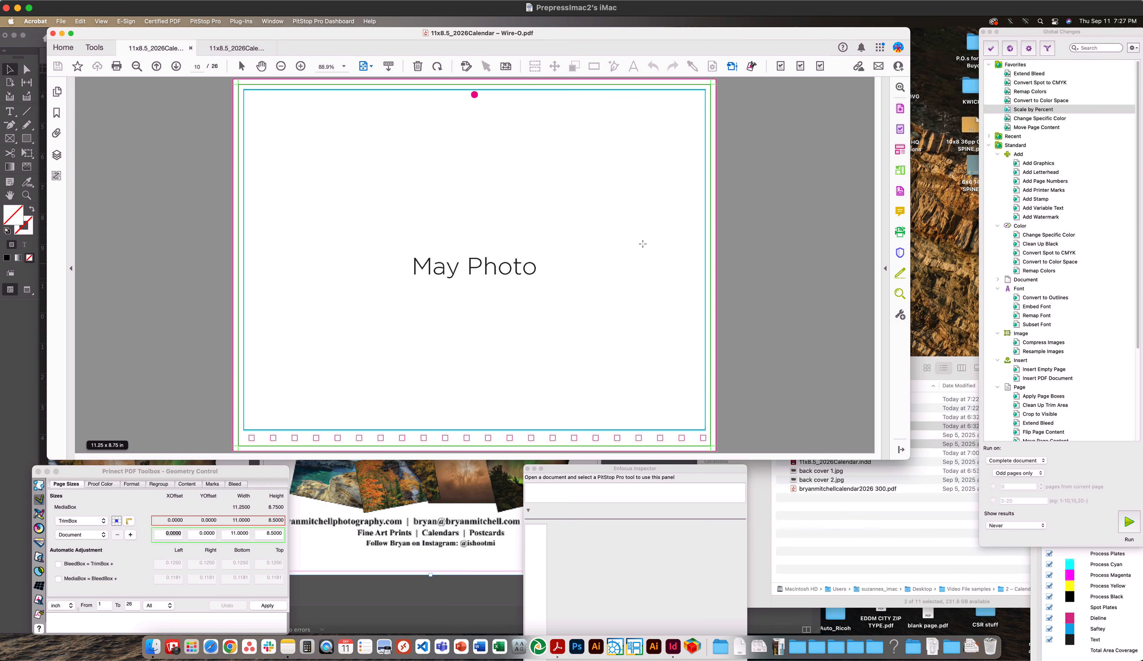
pyautogui.scroll(-9, 642, 244)
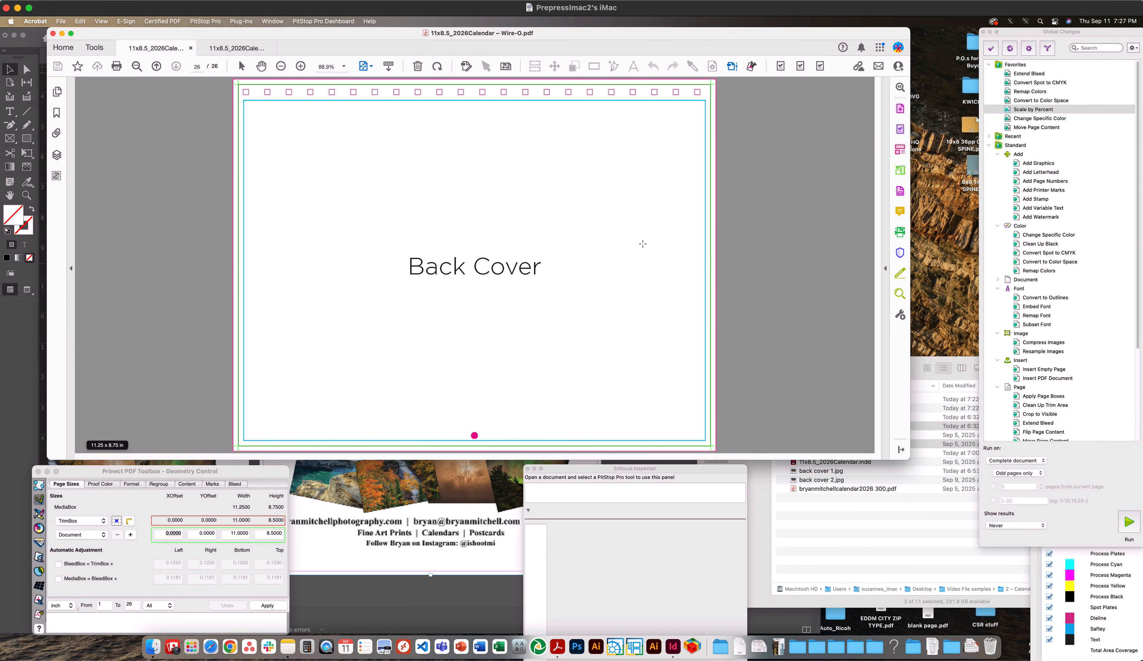
# Compare the Wire-O template's December page and back cover, and switch back to the 861244 Calendar.indd document in InDesign
pyautogui.scroll(1, 643, 244)
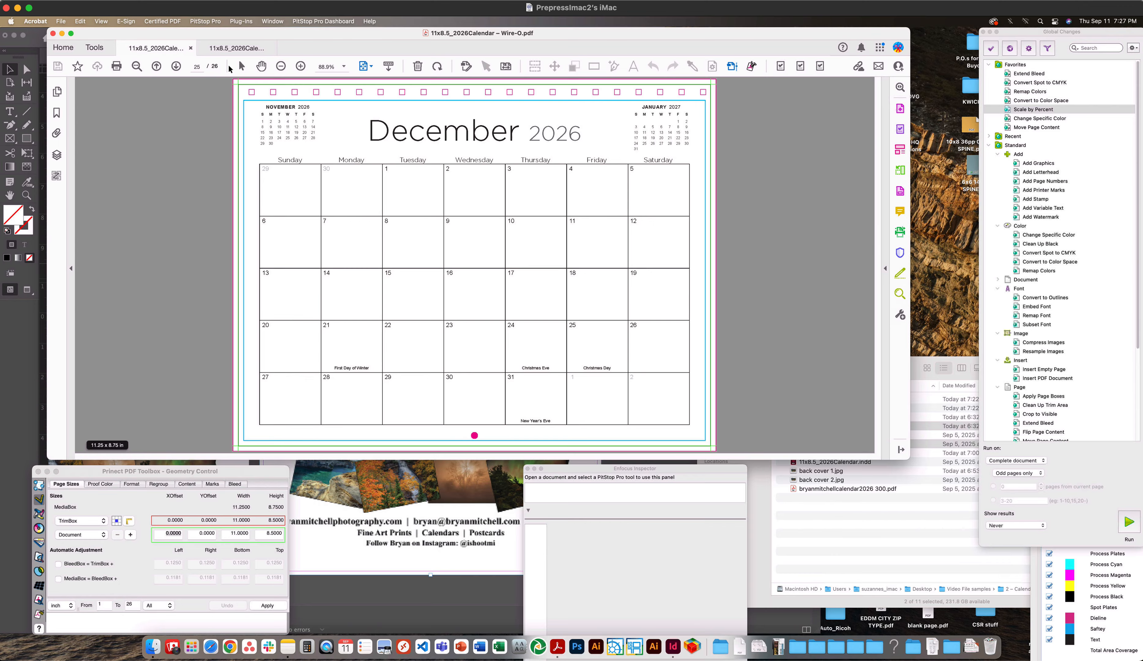
pyautogui.press('Right')
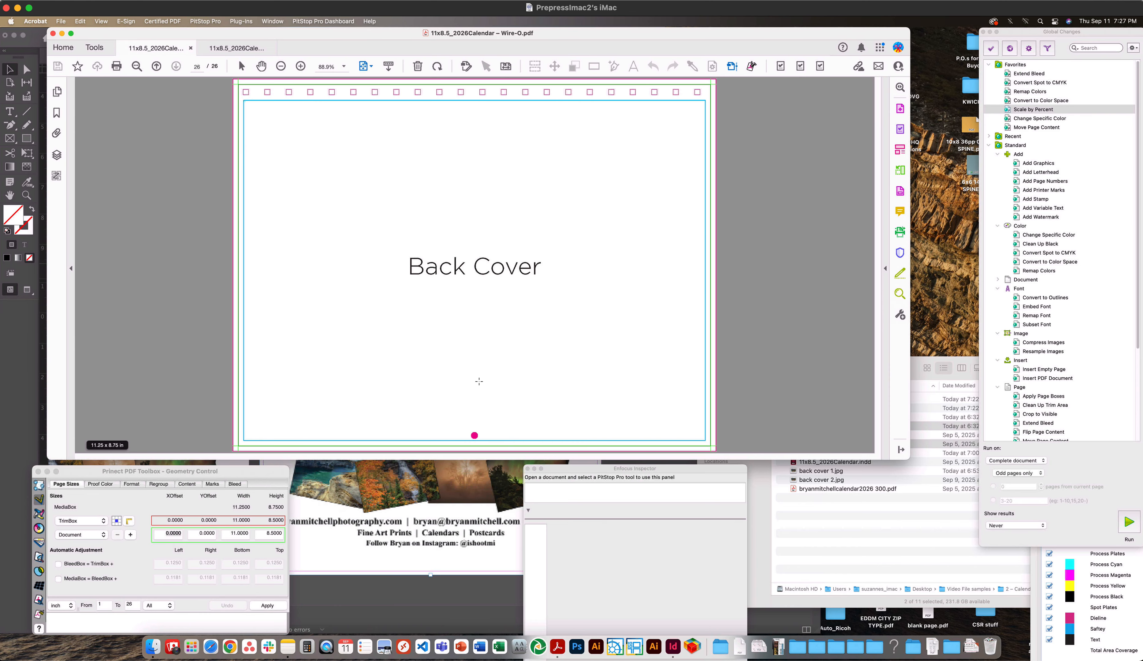
pyautogui.click(267, 606)
pyautogui.click(422, 587)
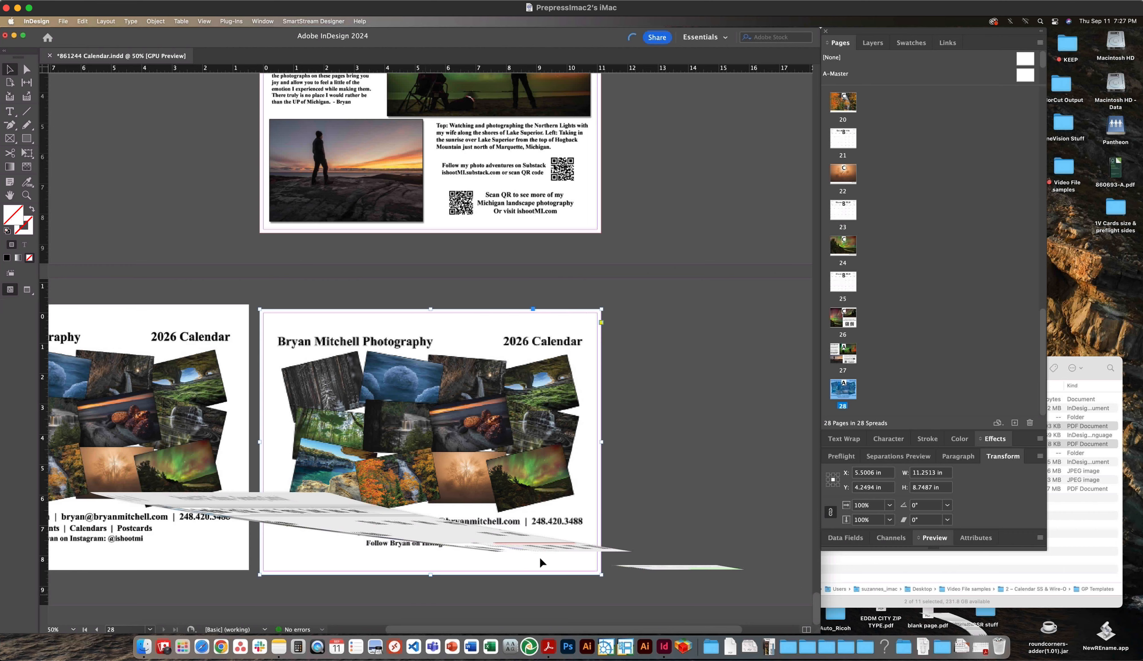
# Show the GP Saddle-Stitch Template layer over the calendar artwork
pyautogui.click(871, 42)
pyautogui.click(871, 73)
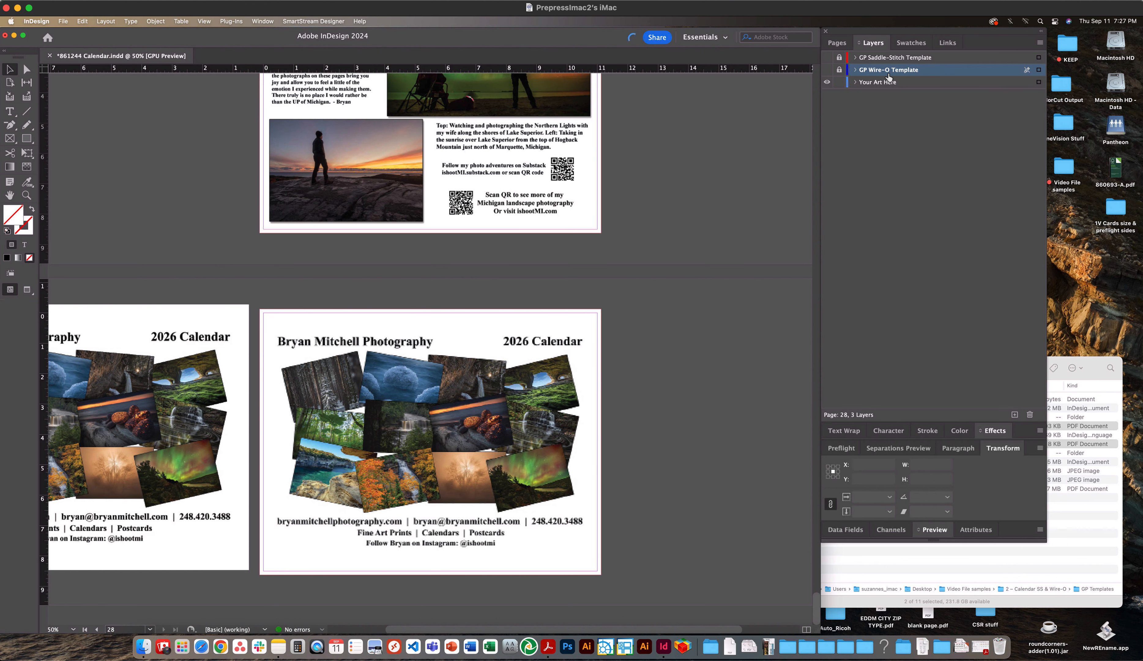
pyautogui.click(878, 58)
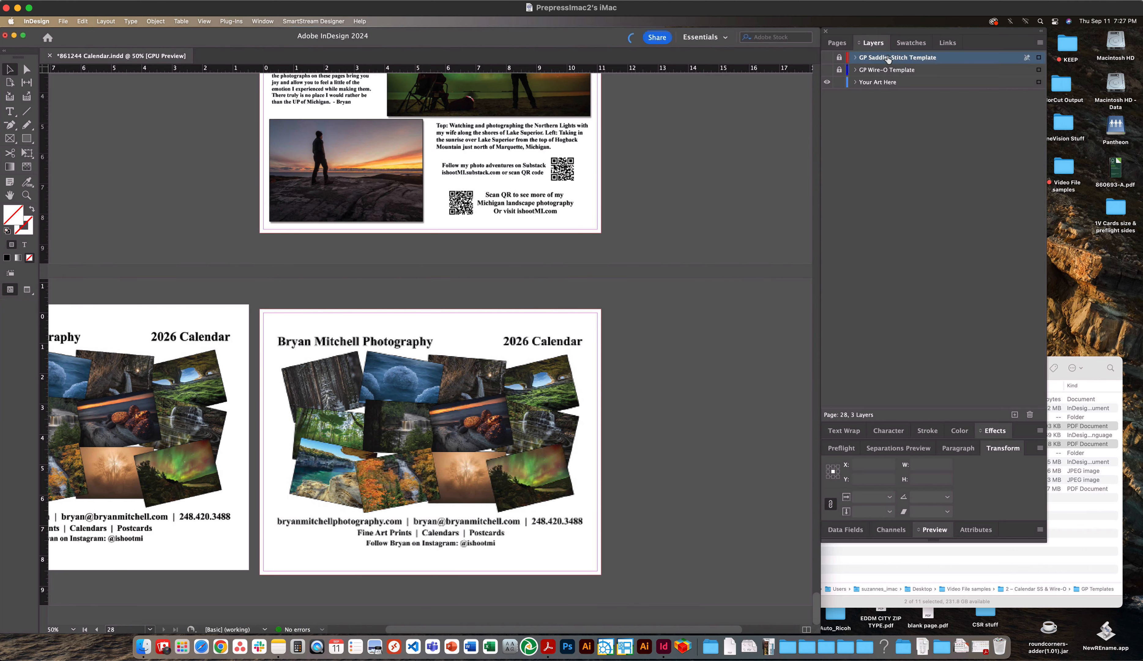
pyautogui.click(828, 57)
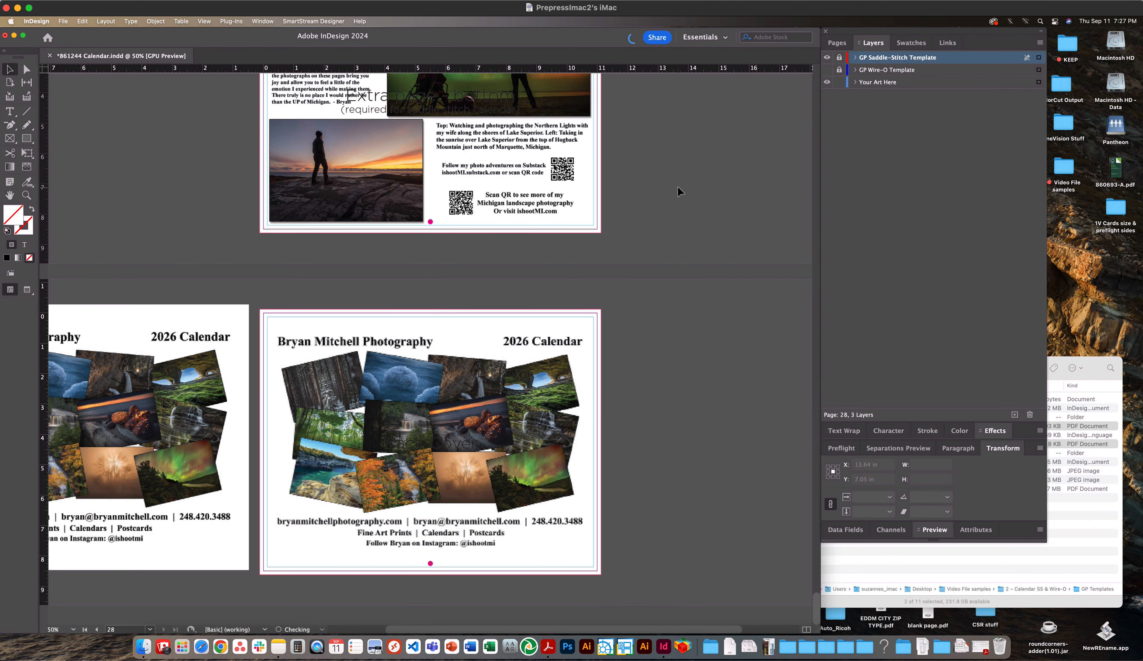
# Examine the saddle stitch guides and drill hole on the front cover by temporarily hiding the Your Art Here layer
pyautogui.scroll(10, 678, 186)
pyautogui.scroll(15, 679, 184)
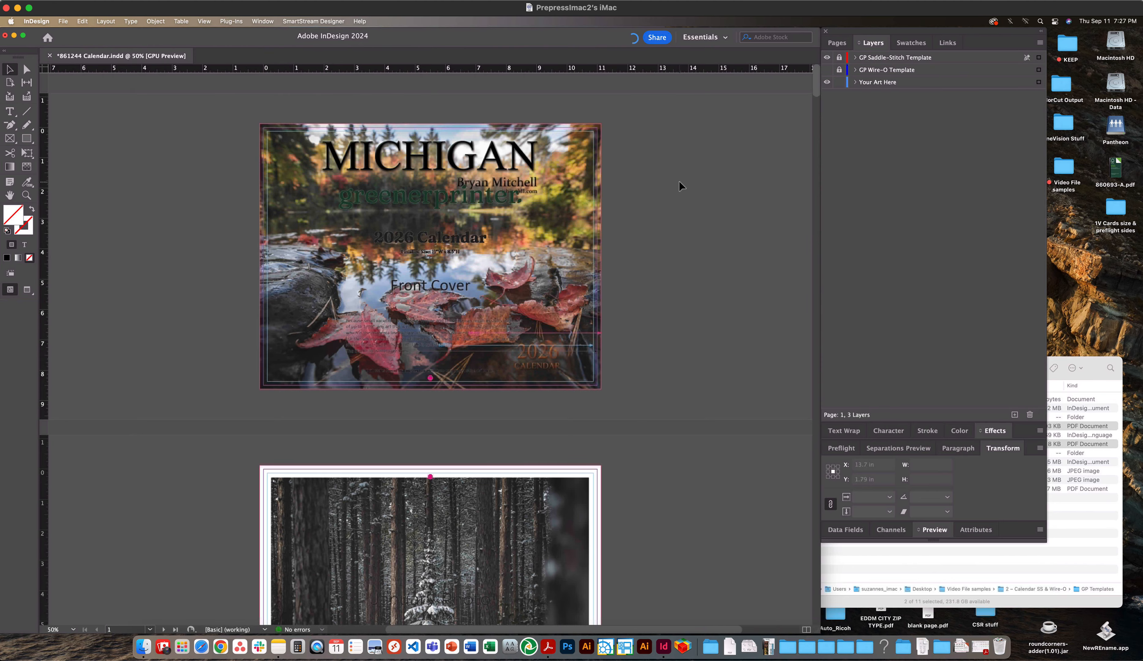
pyautogui.press('super+equal')
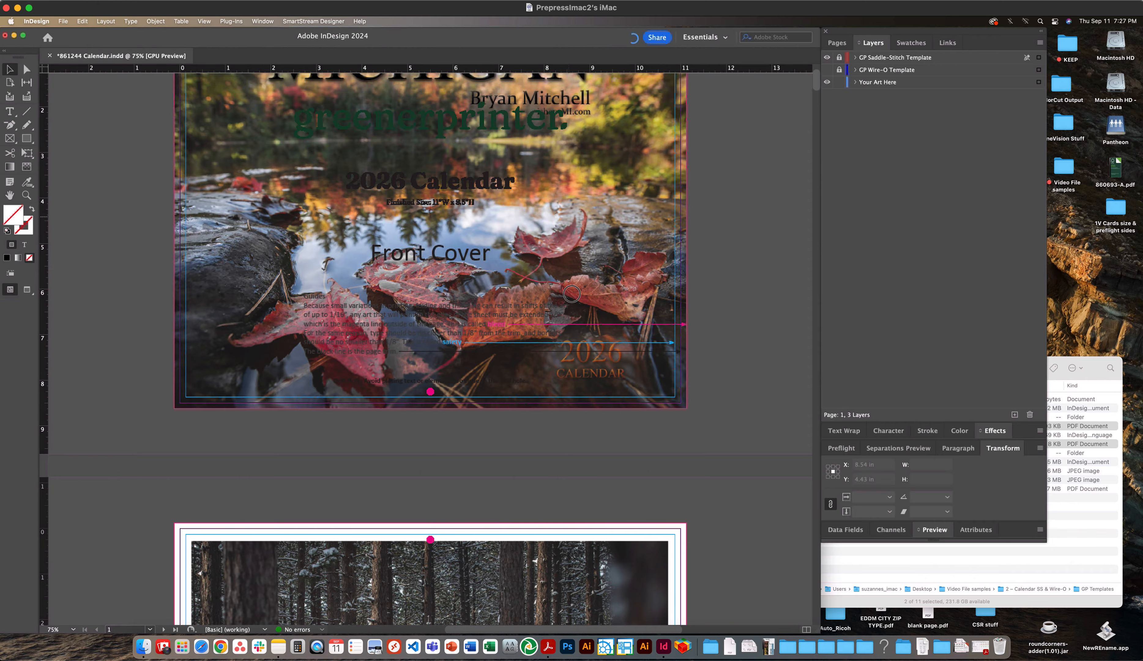
pyautogui.scroll(3, 577, 372)
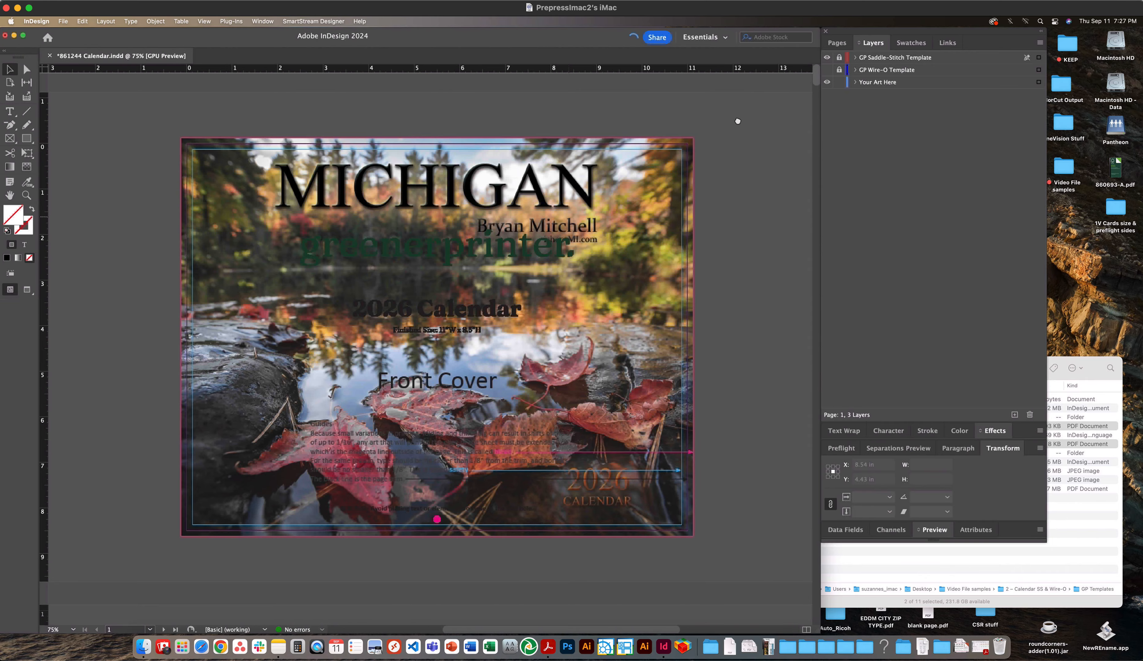
pyautogui.click(827, 82)
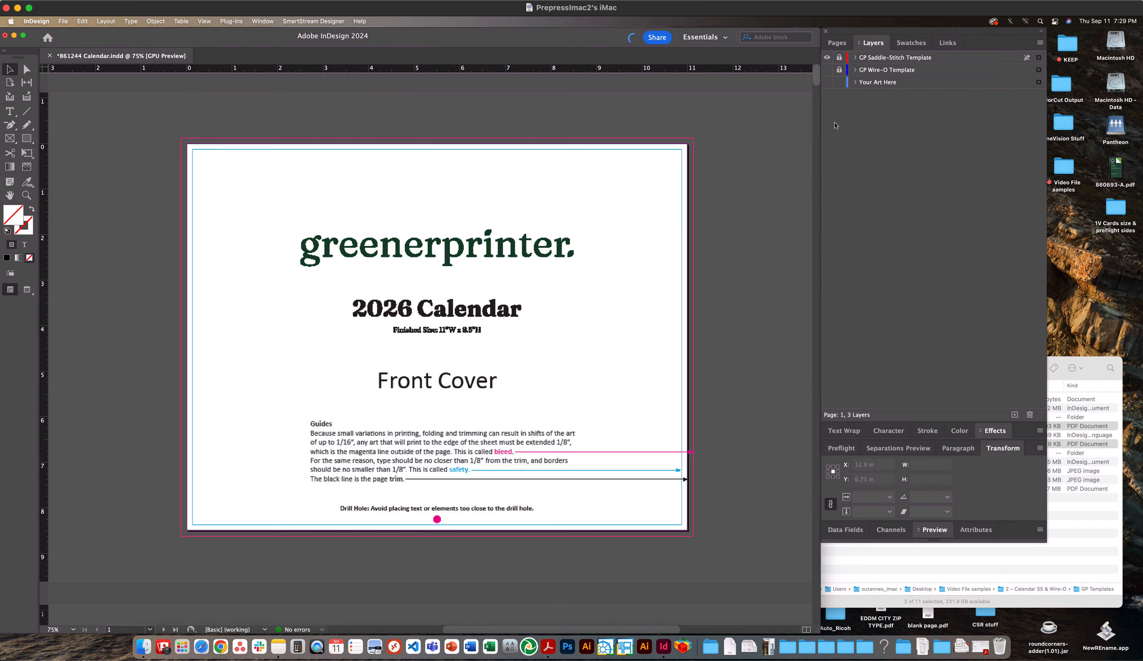
pyautogui.click(828, 84)
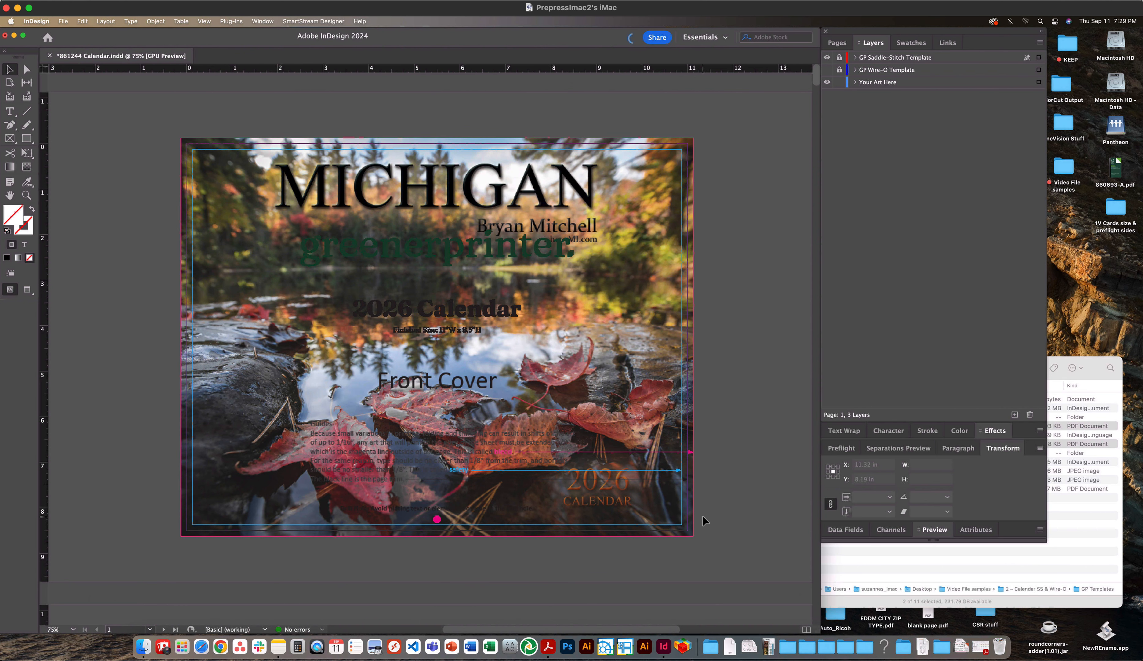
# Check the artwork against the saddle stitch template from the front cover to the back cover, including page 27 and the December photo
pyautogui.scroll(-10, 712, 509)
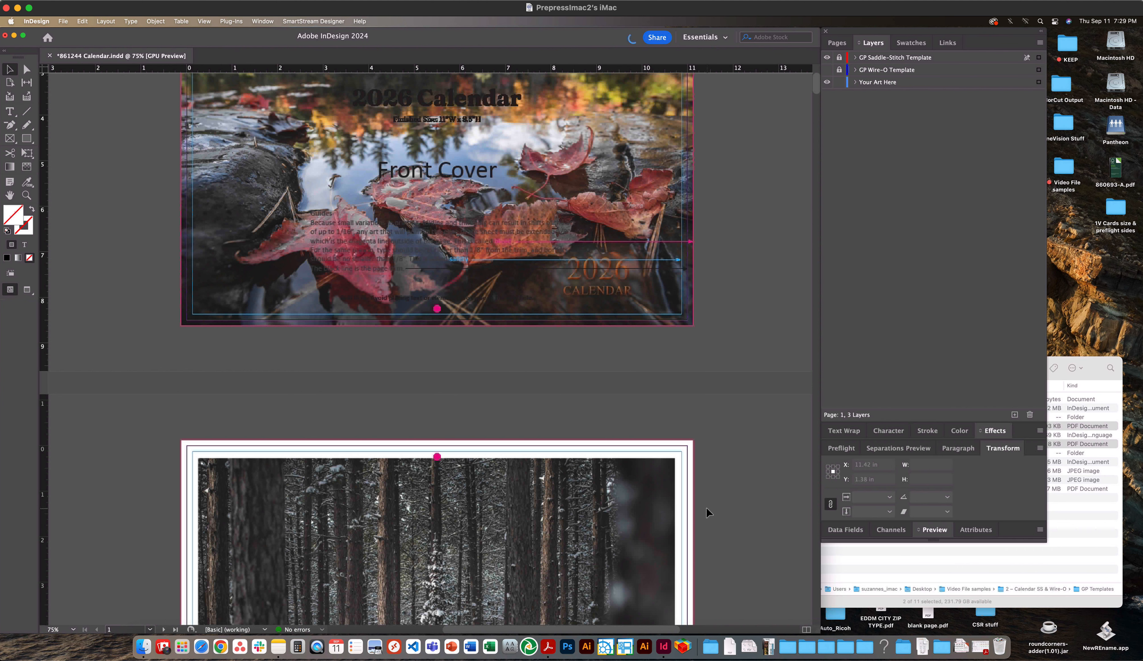
pyautogui.scroll(-20, 707, 509)
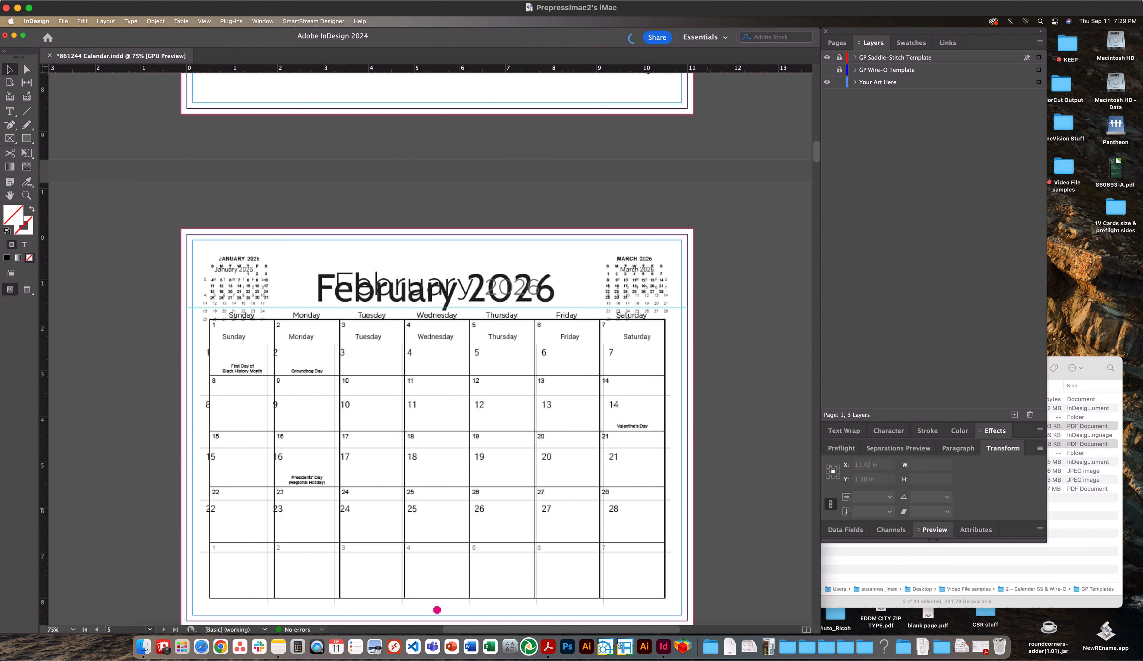
pyautogui.scroll(-20, 706, 509)
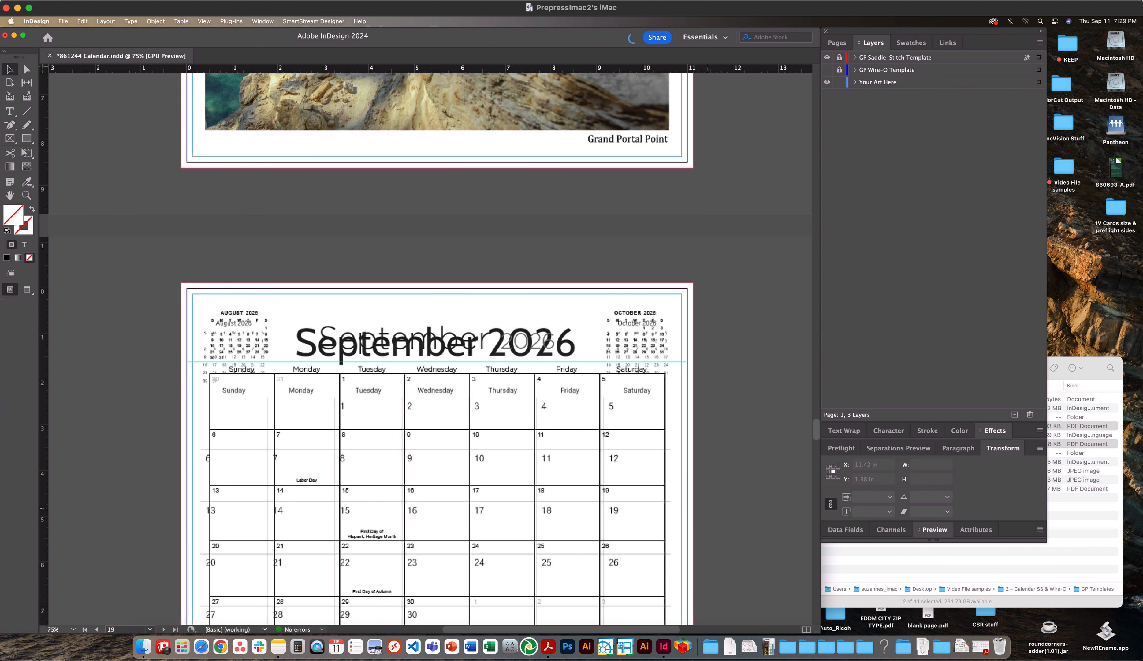
pyautogui.scroll(-20, 724, 518)
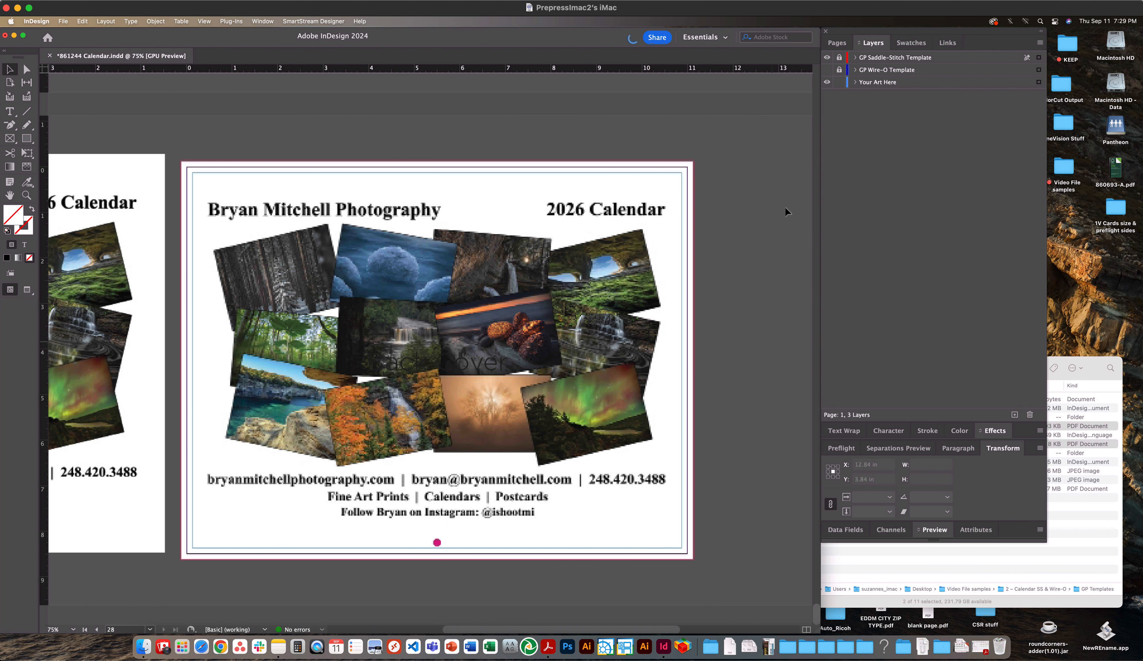
pyautogui.scroll(12, 730, 275)
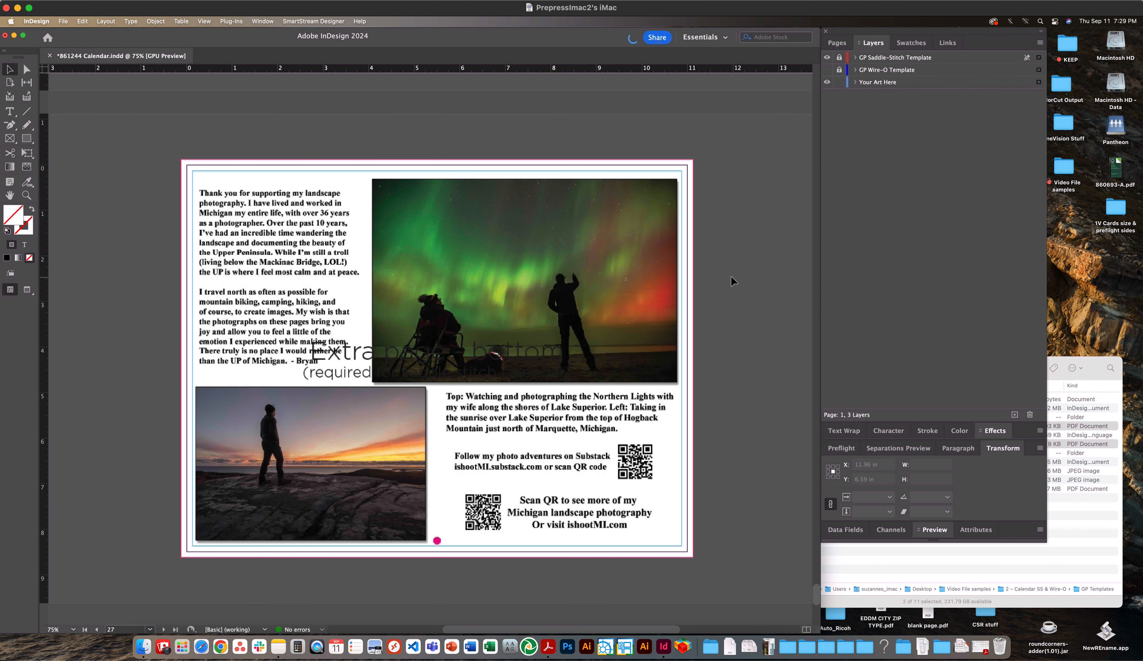
pyautogui.scroll(5, 734, 281)
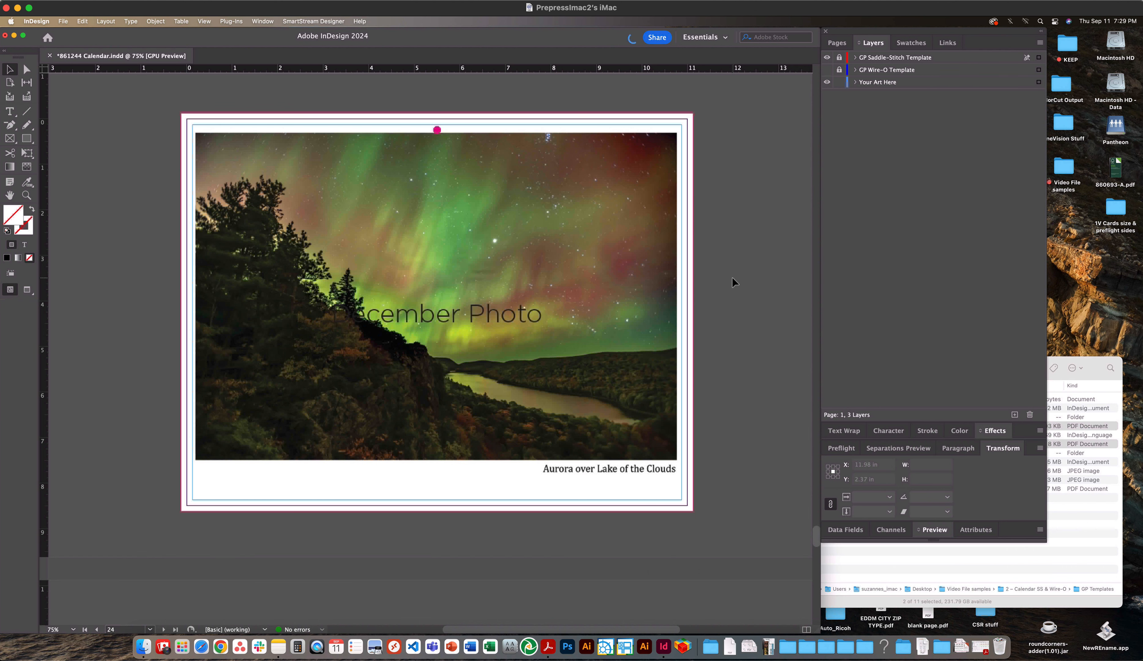
# Compare the December 2026 grid with the saddle stitch template by temporarily hiding the Your Art Here layer
pyautogui.scroll(-5, 552, 367)
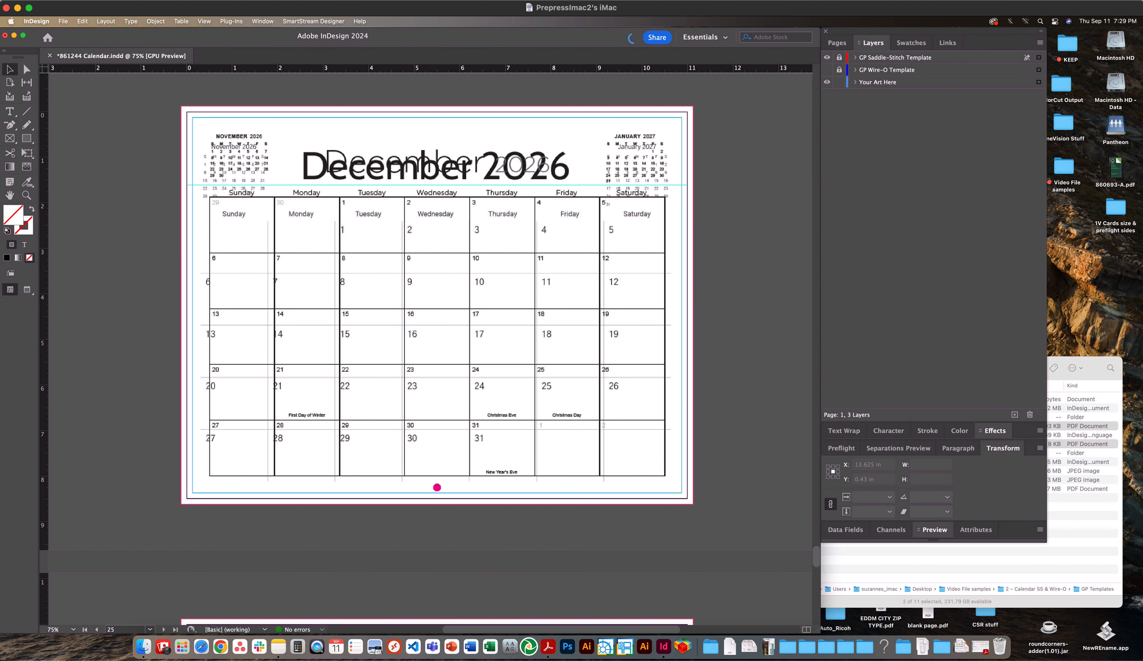
pyautogui.click(827, 83)
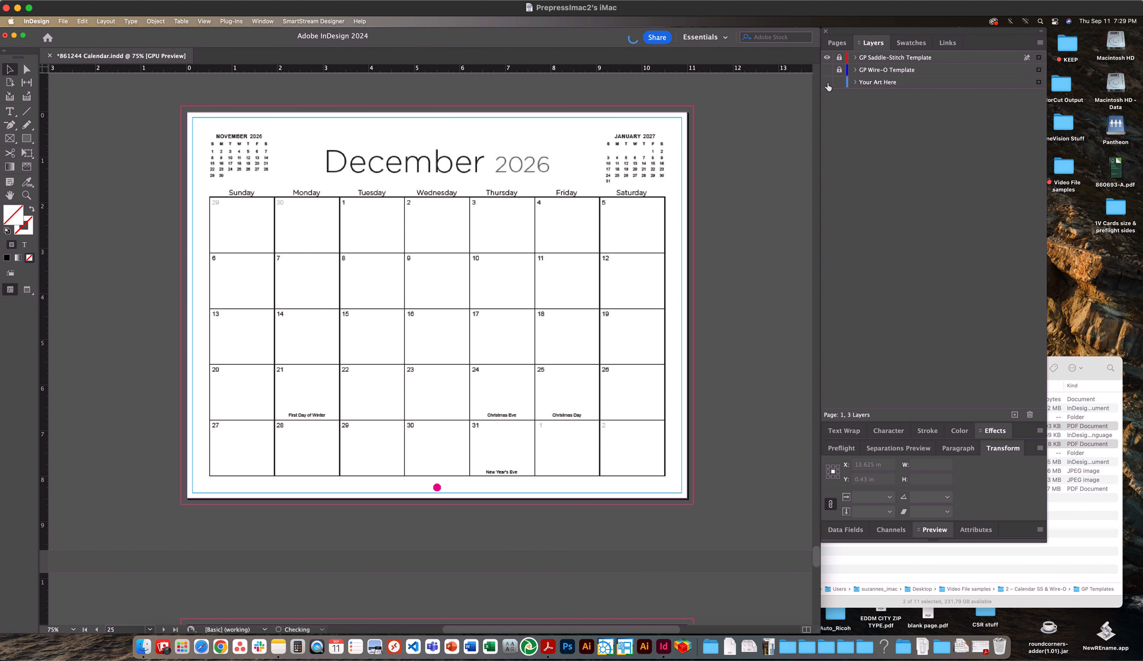
pyautogui.click(827, 82)
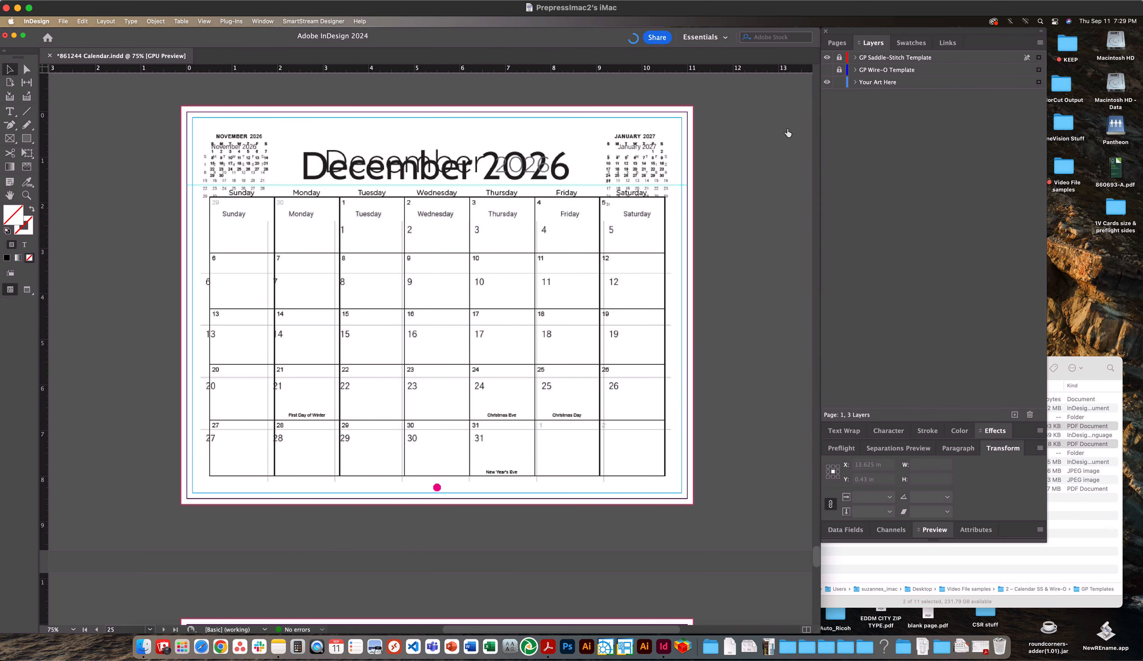
# Check the drill hole positions and artwork on extra pages 26 and 27 against the saddle stitch template
pyautogui.scroll(-10, 630, 218)
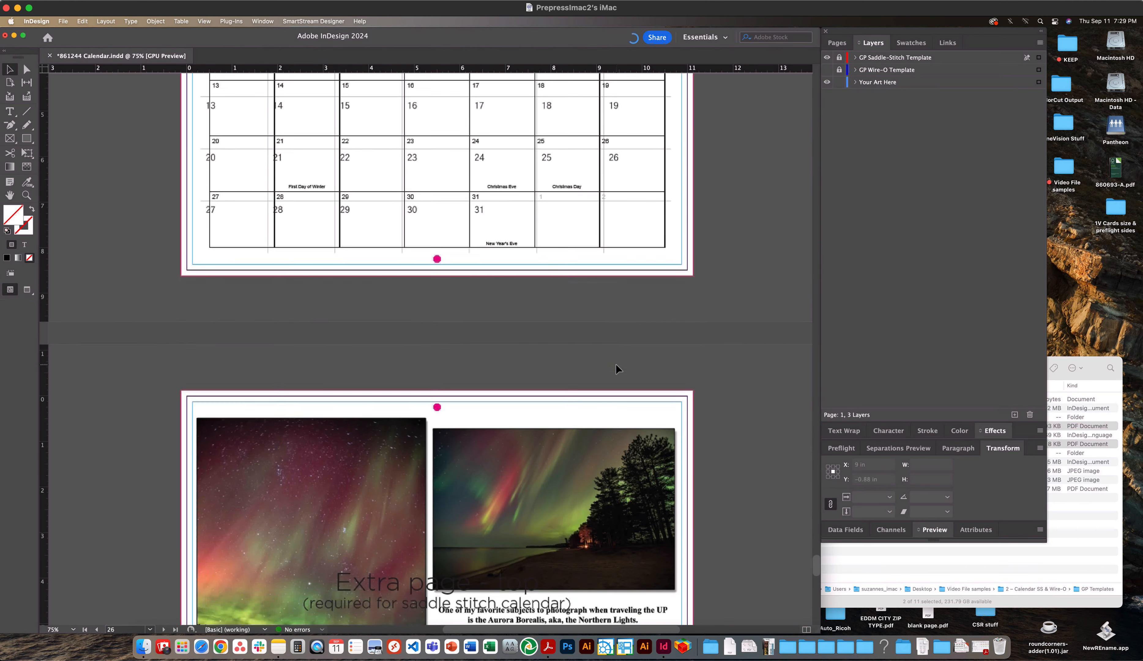
pyautogui.scroll(-5, 508, 377)
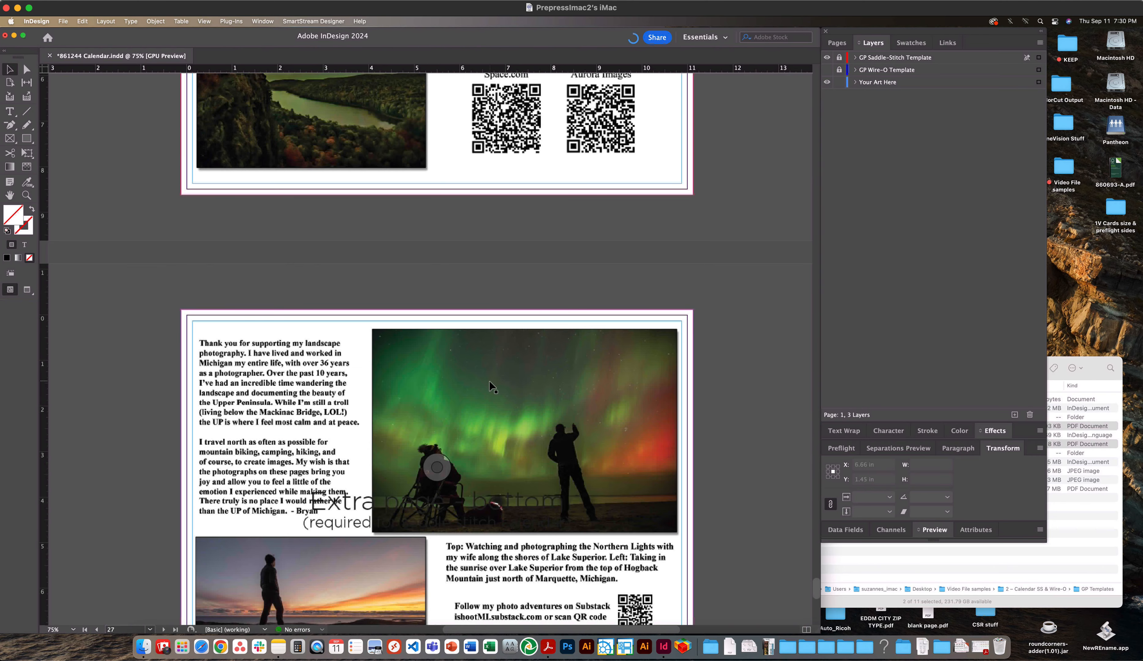
pyautogui.scroll(-2, 491, 384)
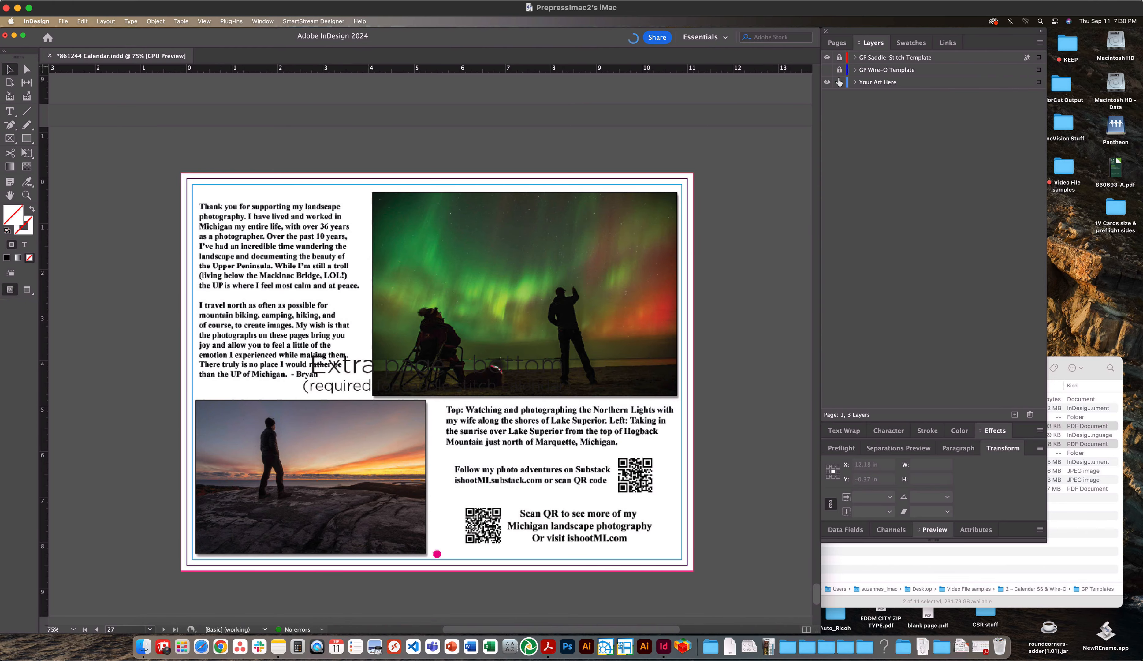
# On the back cover, show the GP Wire-O Template layer and hide the GP Saddle-Stitch Template layer
pyautogui.scroll(-5, 437, 372)
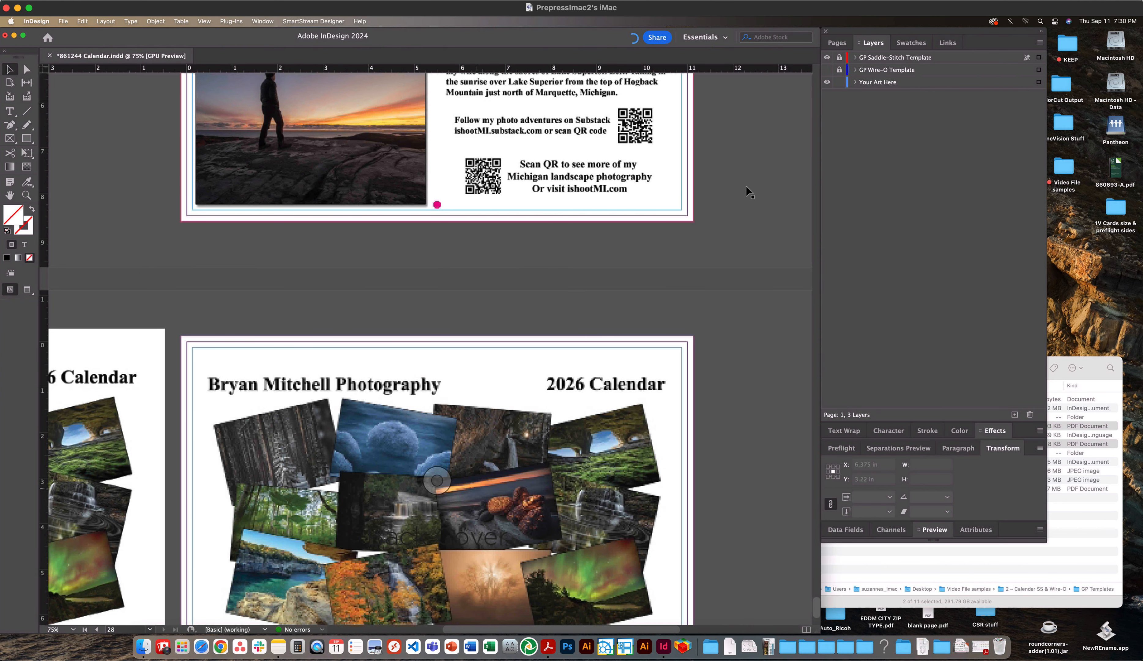
pyautogui.click(827, 69)
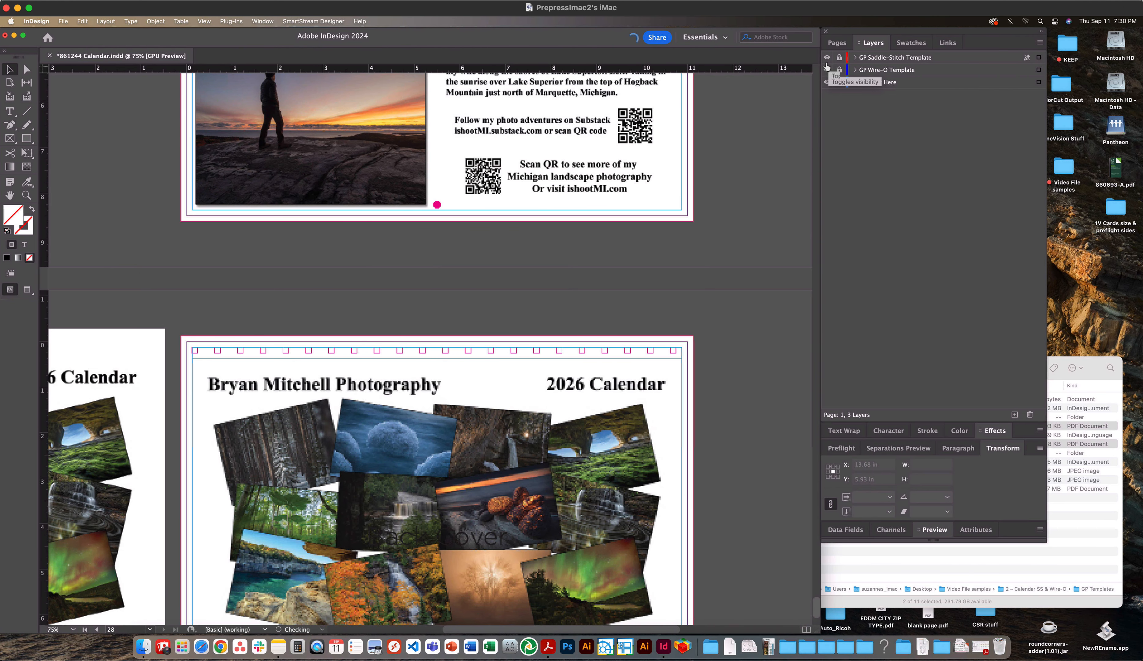
pyautogui.click(827, 58)
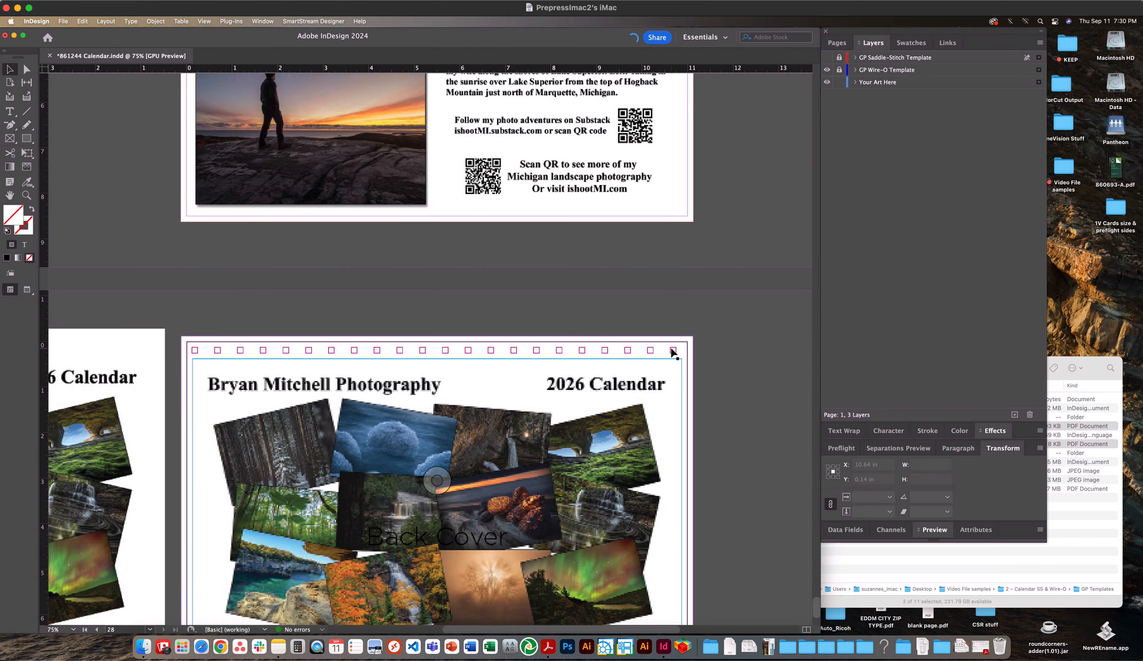
# Check the back cover, extra pages 27 and 26, and the December grid against the Wire-O template's holes and guides
pyautogui.scroll(-5, 673, 379)
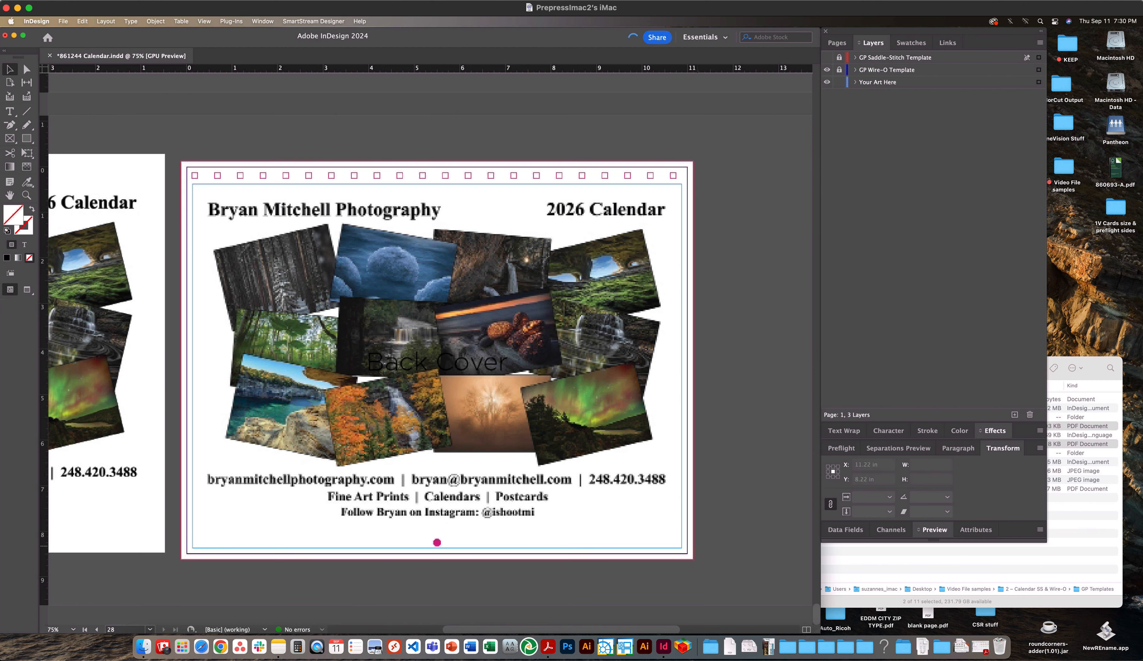
pyautogui.scroll(8, 681, 459)
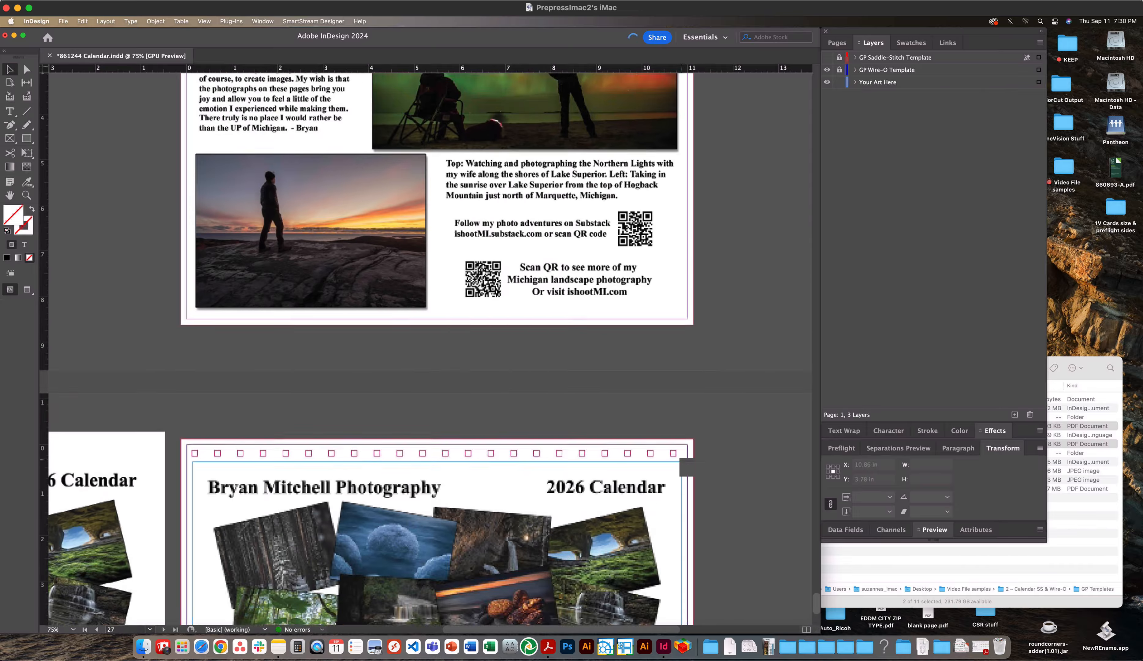
pyautogui.scroll(5, 671, 446)
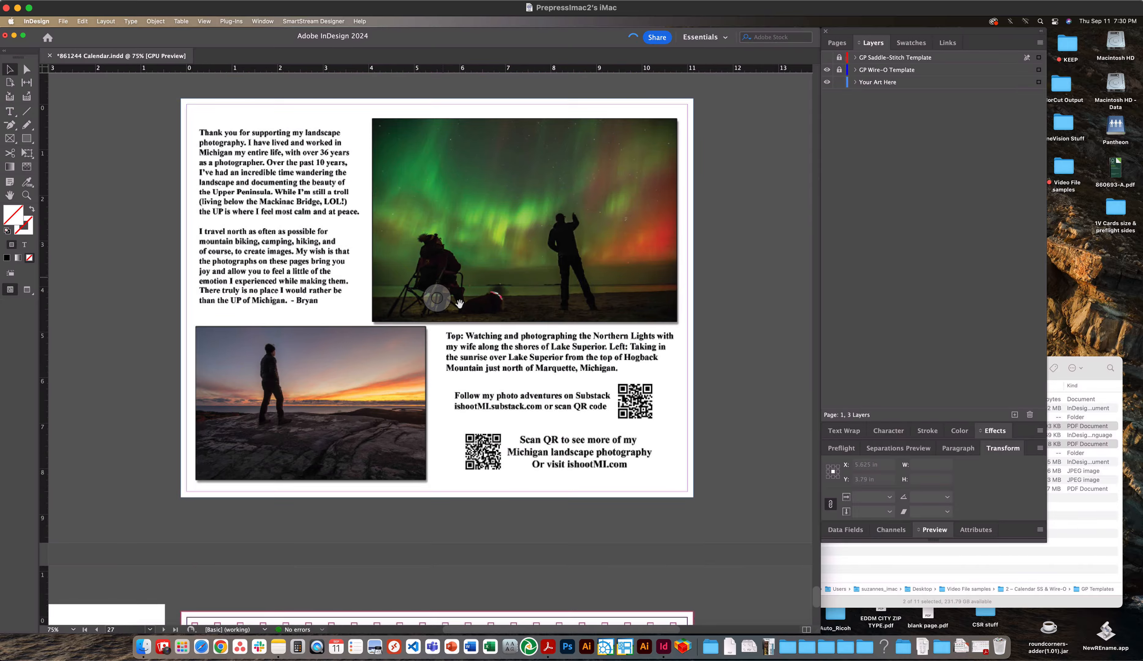
pyautogui.scroll(6, 503, 314)
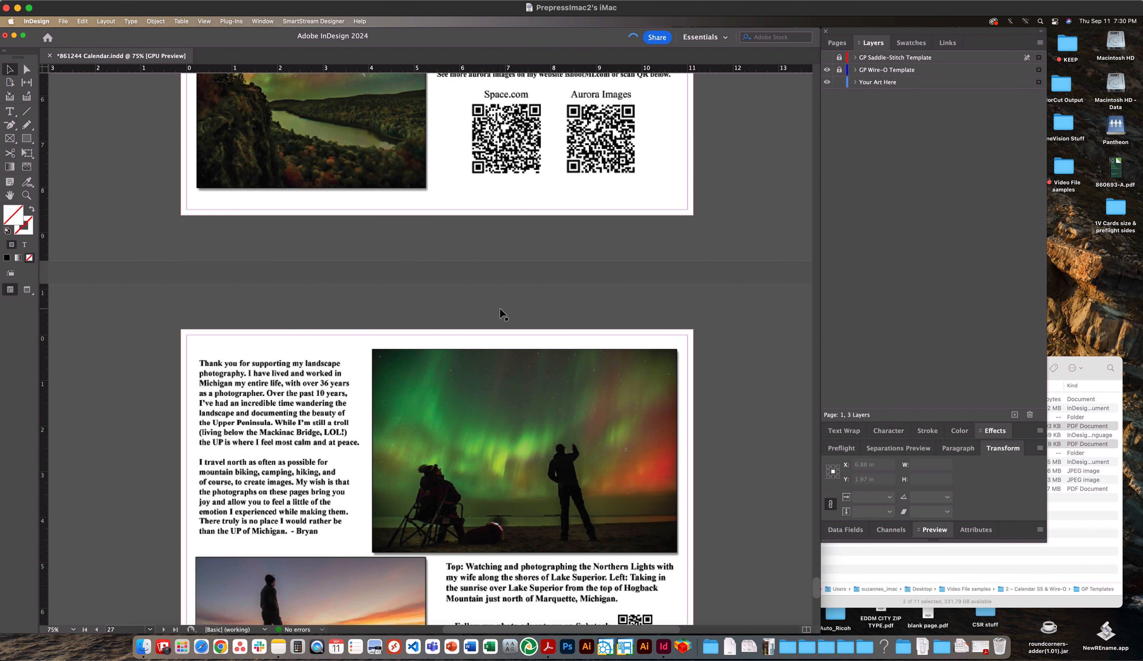
pyautogui.scroll(6, 503, 315)
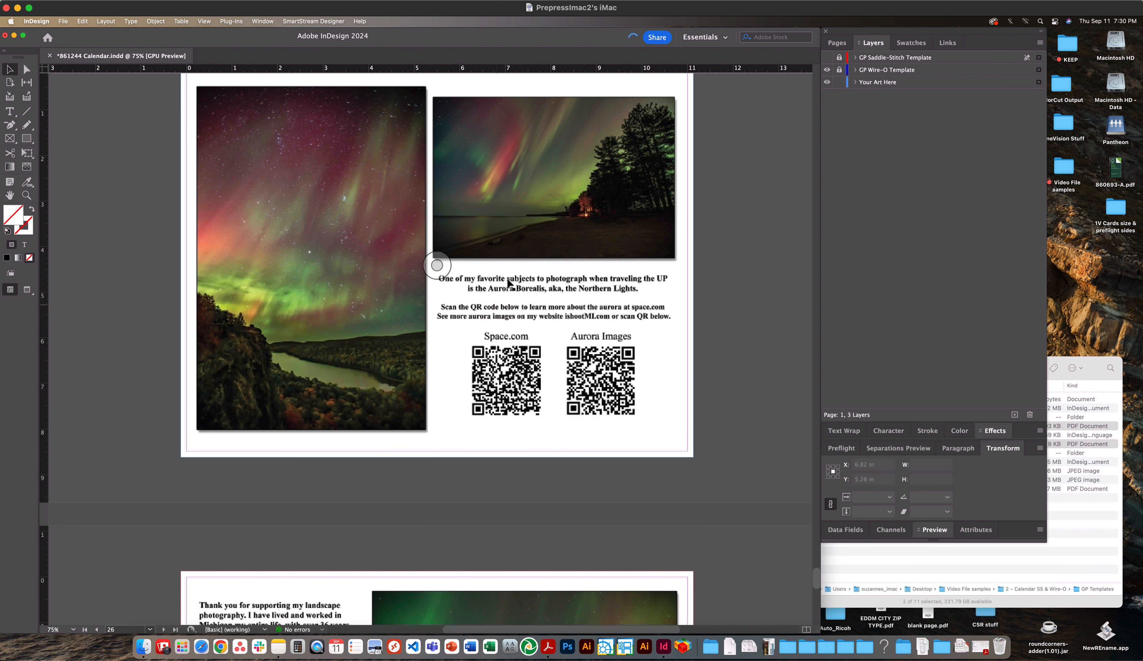
pyautogui.scroll(5, 505, 270)
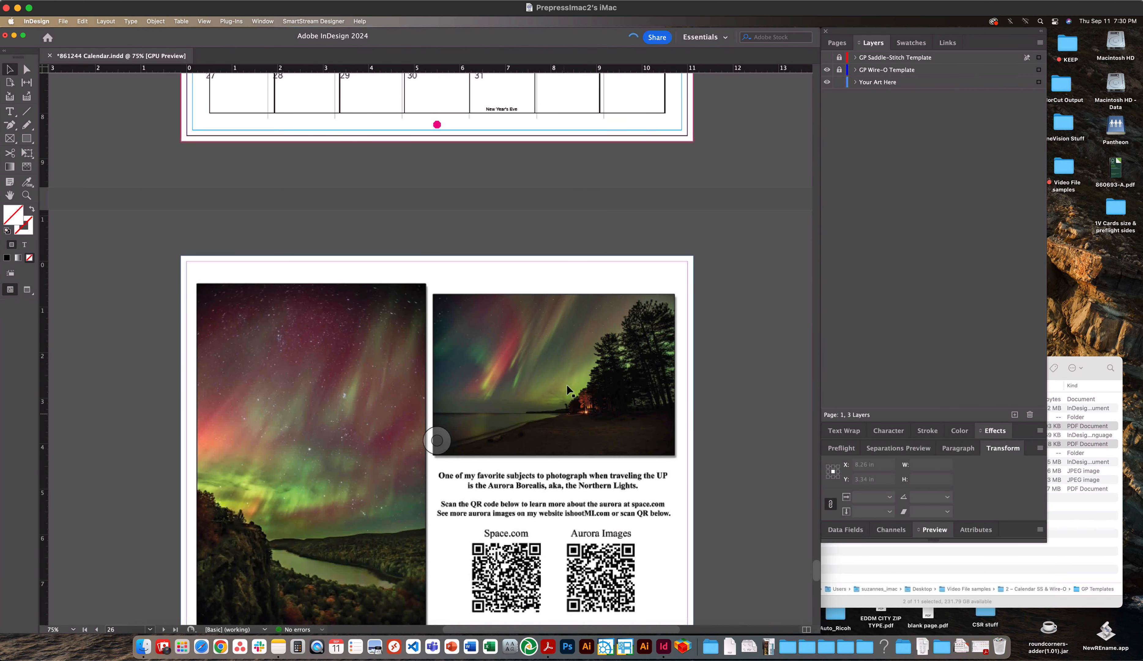
pyautogui.scroll(9, 598, 386)
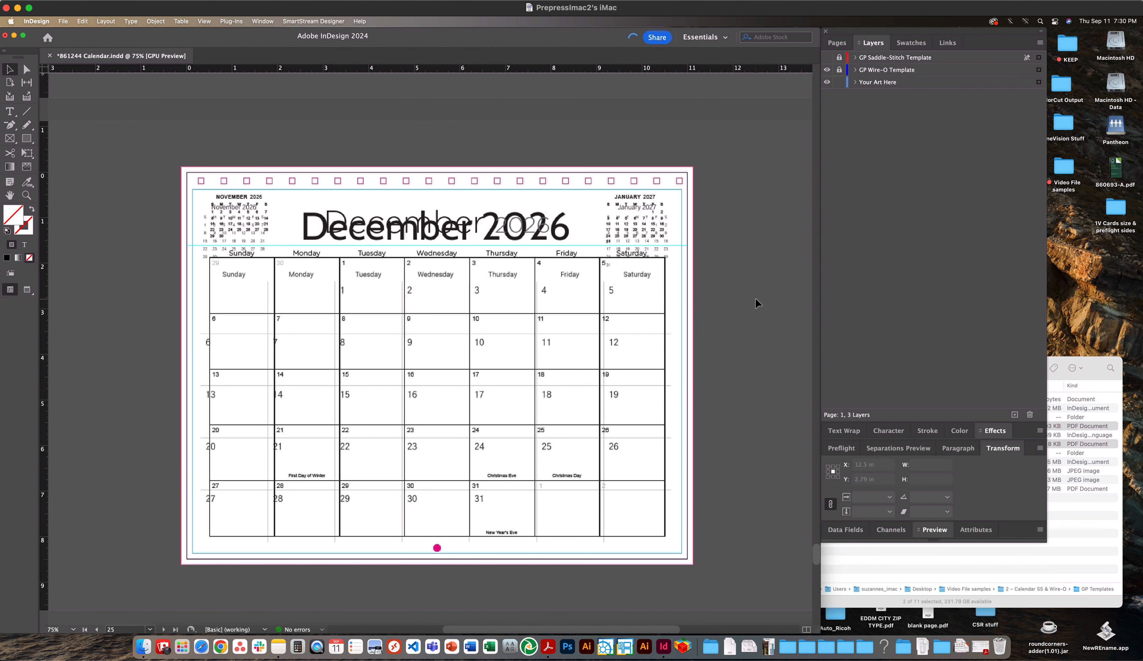
# Check the front cover and opening pages through the January grid against the Wire-O template
pyautogui.press('super+shift+Page_Up')
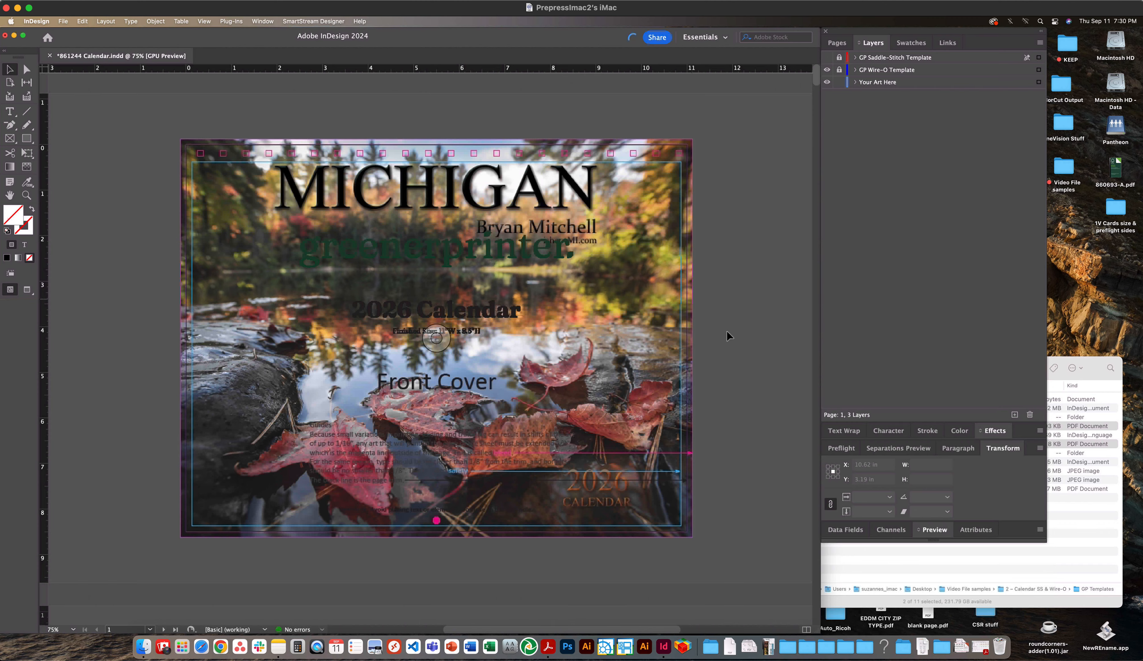
pyautogui.scroll(-10, 702, 350)
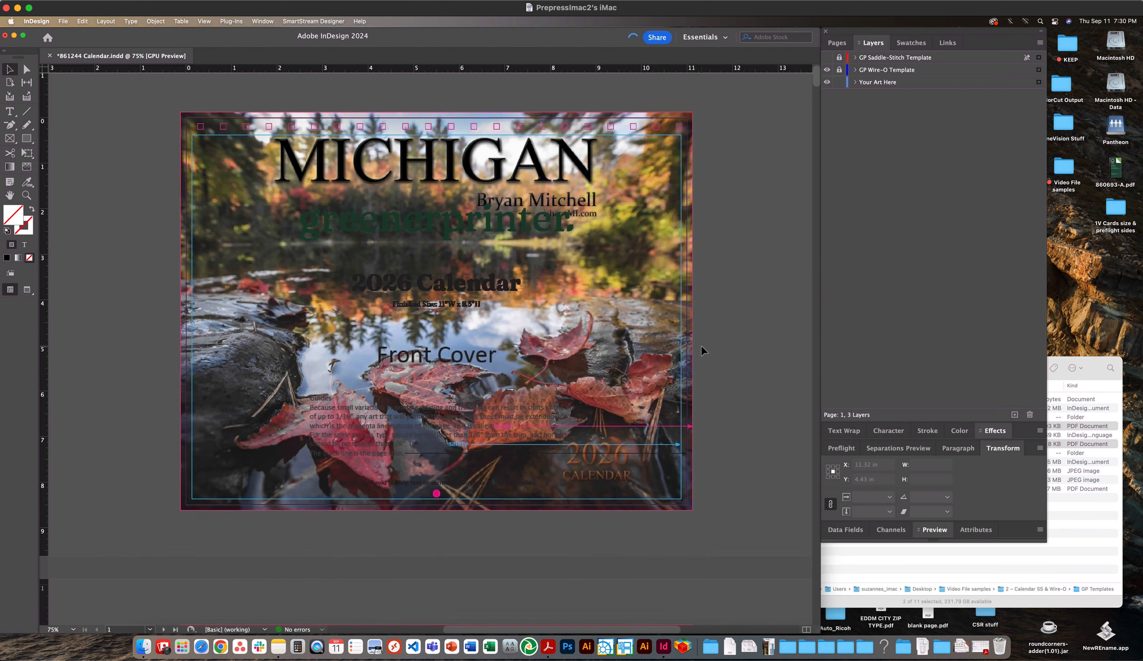
pyautogui.scroll(-15, 723, 350)
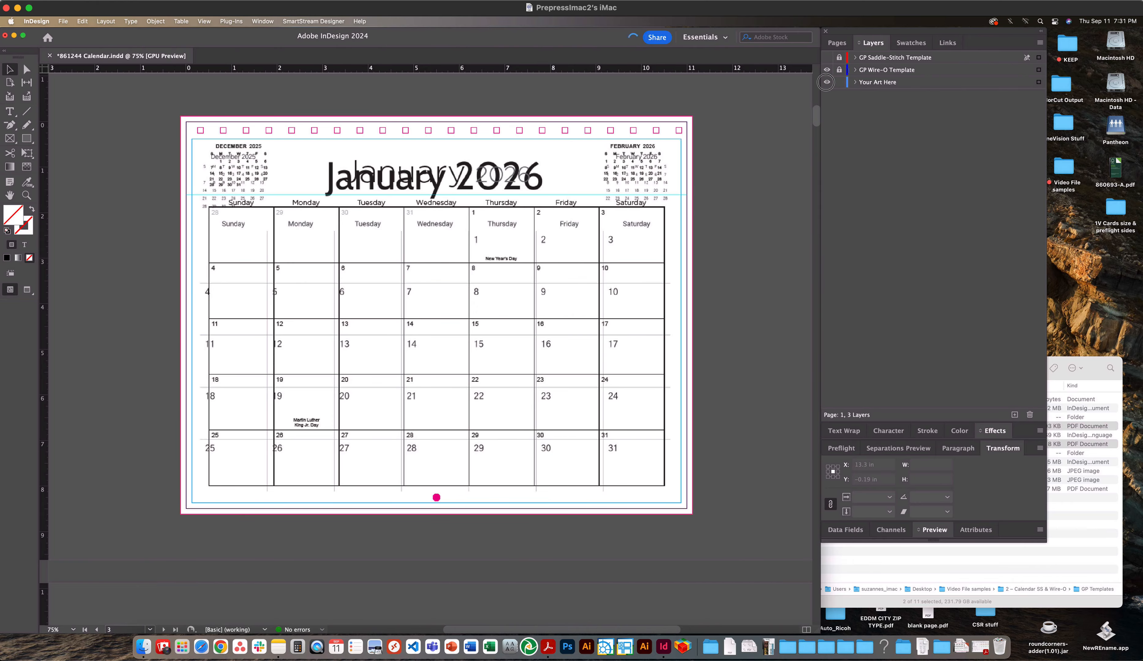
# With Your Art Here hidden and GP Wire-O Template unlocked, crop the January grid's template frame to 10.36 × 7.62 in, excluding its guides and holes
pyautogui.click(827, 83)
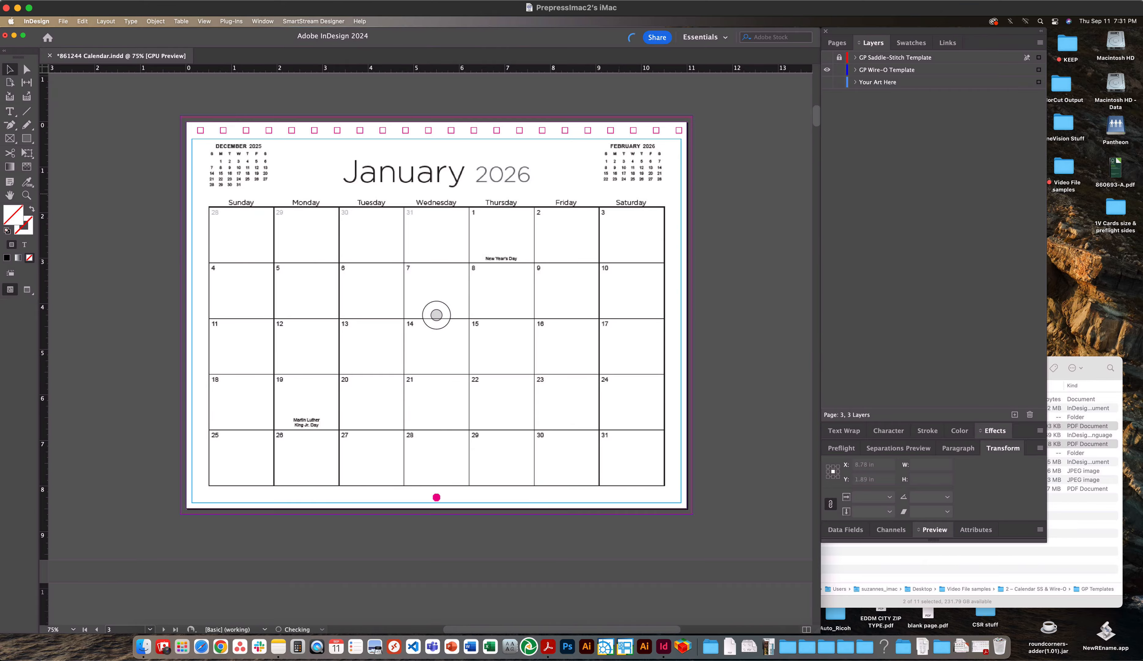
pyautogui.click(426, 225)
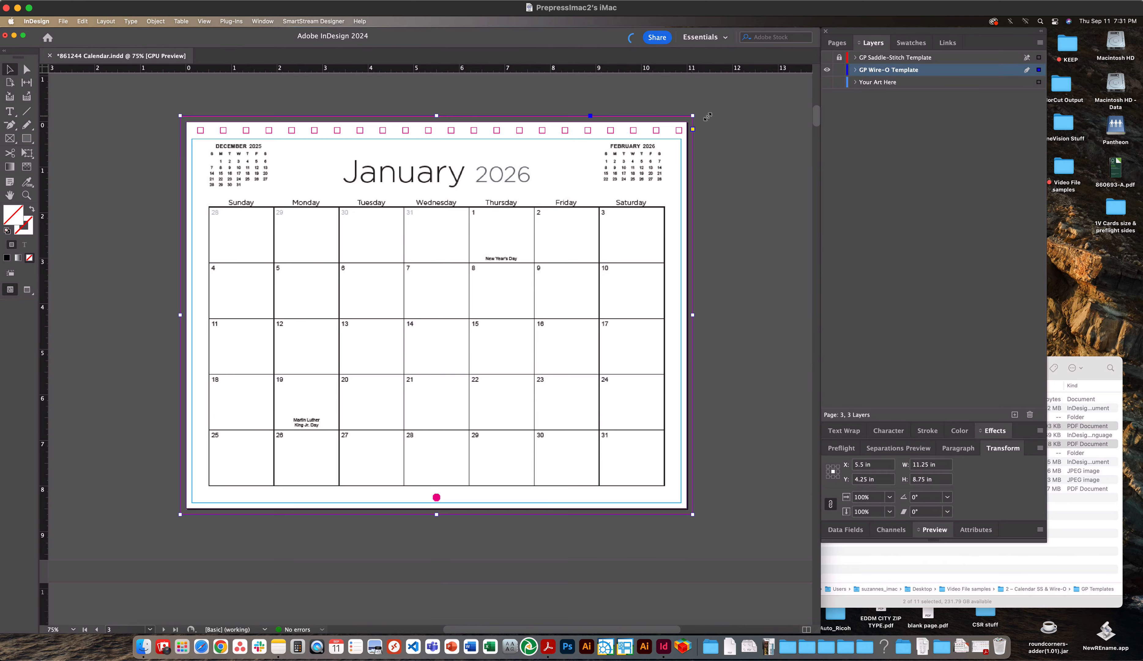
pyautogui.moveTo(693, 116); pyautogui.dragTo(673, 142)
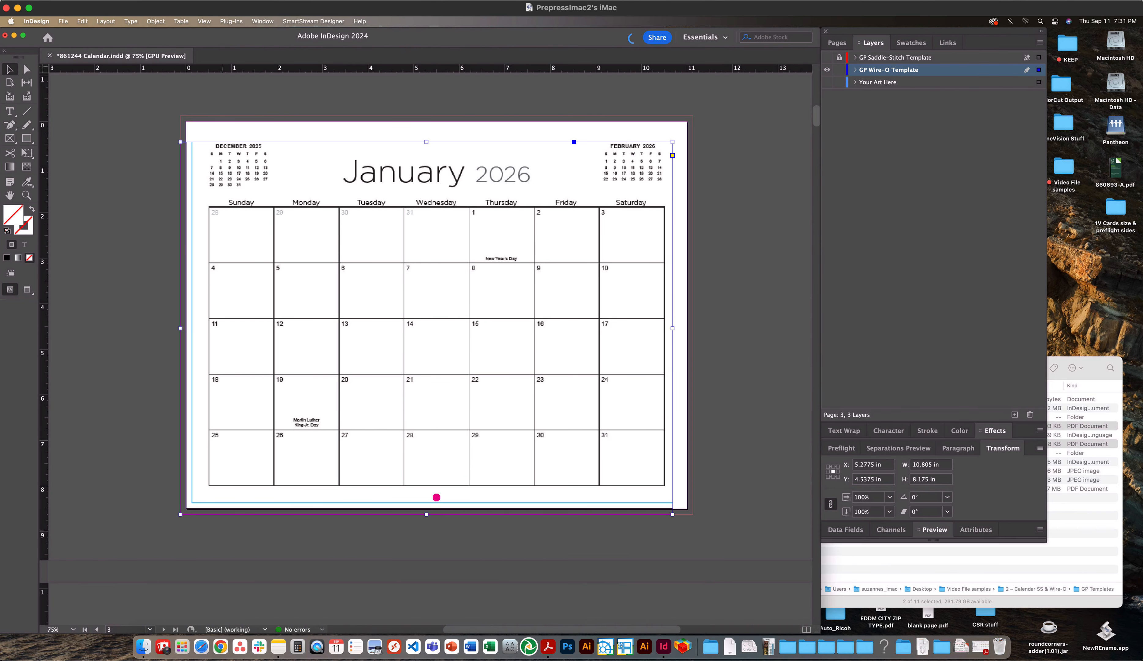
pyautogui.moveTo(180, 514); pyautogui.dragTo(201, 490)
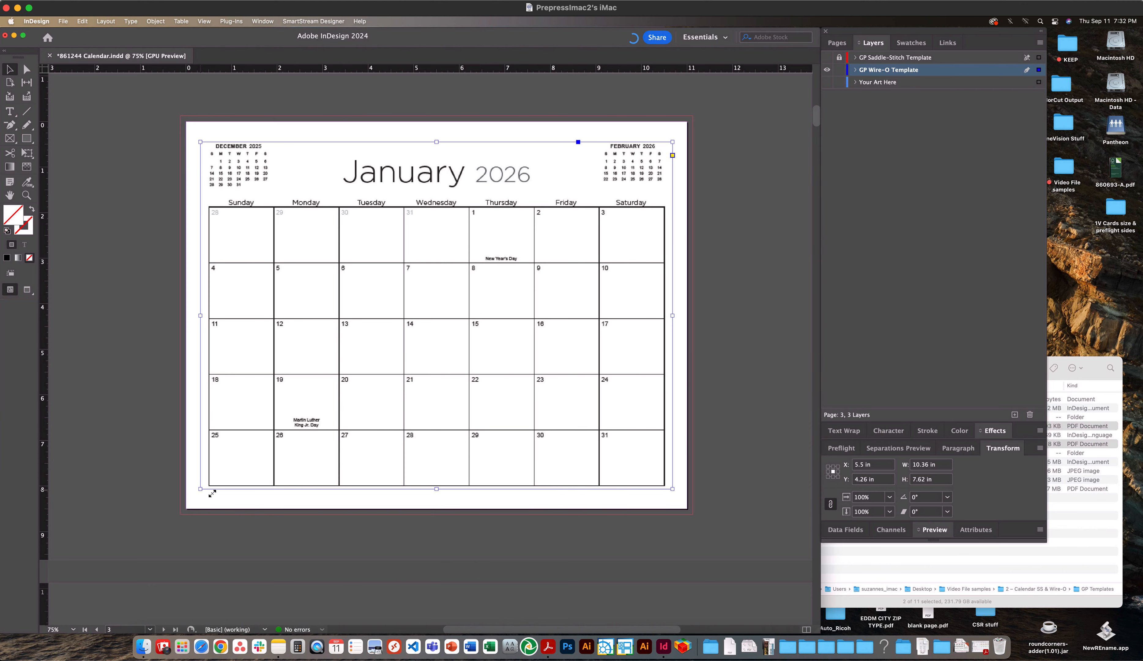
# Delete the Wire-O template frame from the January Photo page
pyautogui.scroll(1, 453, 480)
pyautogui.scroll(3, 453, 479)
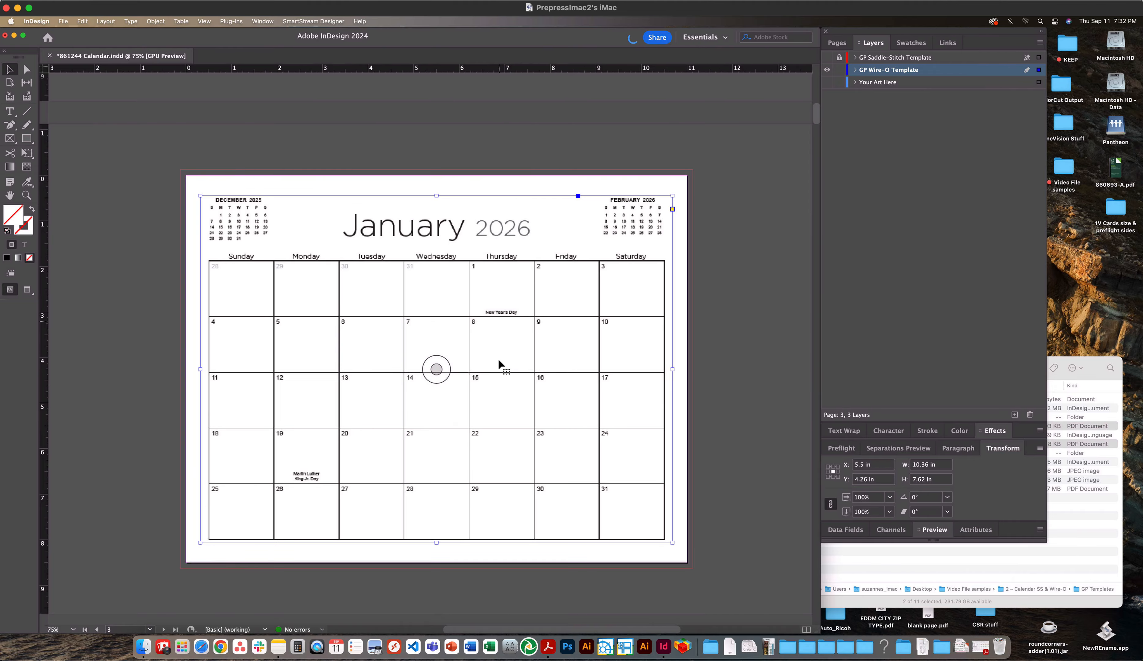
pyautogui.scroll(5, 503, 401)
pyautogui.scroll(10, 500, 397)
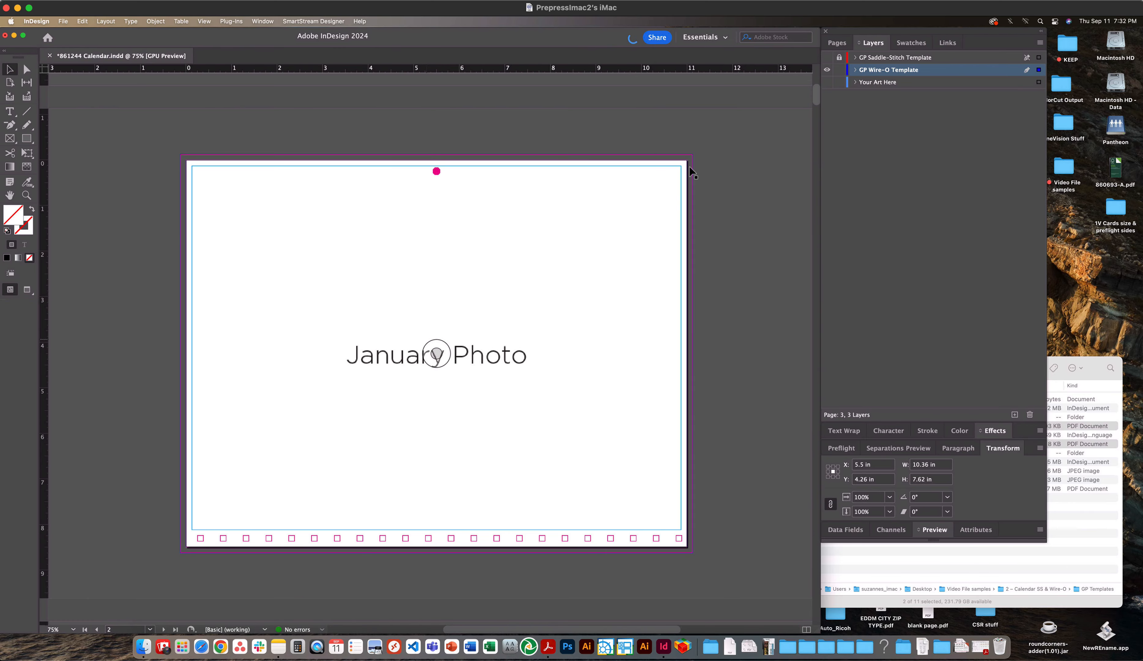
pyautogui.click(506, 383)
pyautogui.press('Delete')
# Try deleting the Wire-O template frame from the front cover and undo the deletion
pyautogui.scroll(10, 507, 381)
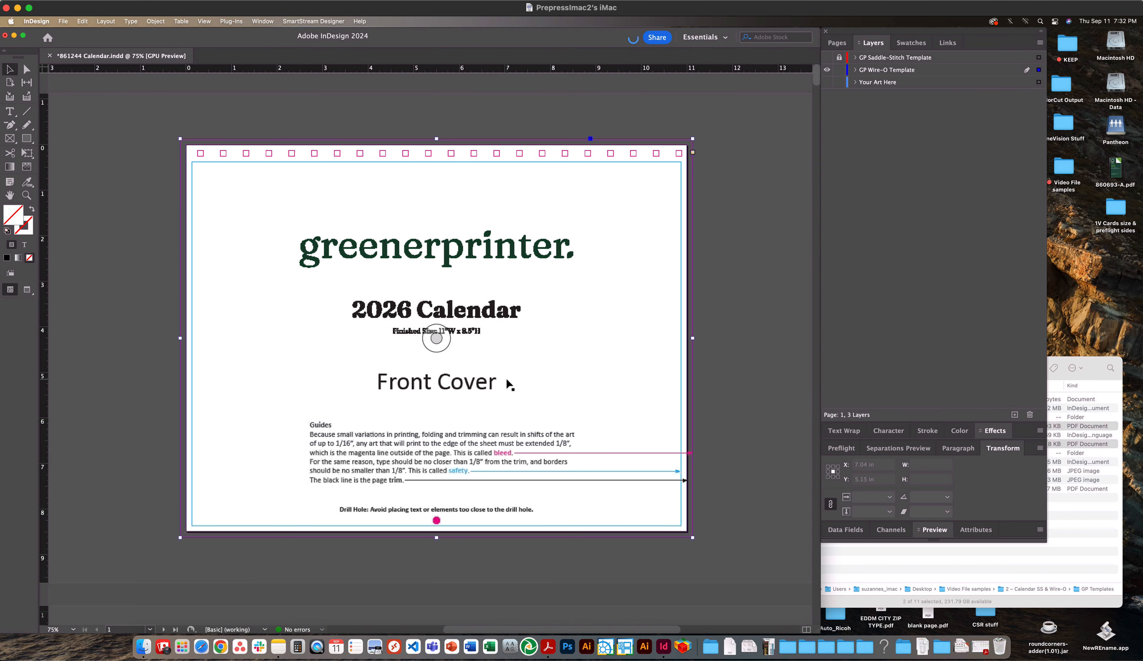
pyautogui.click(507, 379)
pyautogui.press('Delete')
pyautogui.scroll(-5, 518, 416)
pyautogui.press('super+z')
pyautogui.press('super+z')
pyautogui.press('super+z')
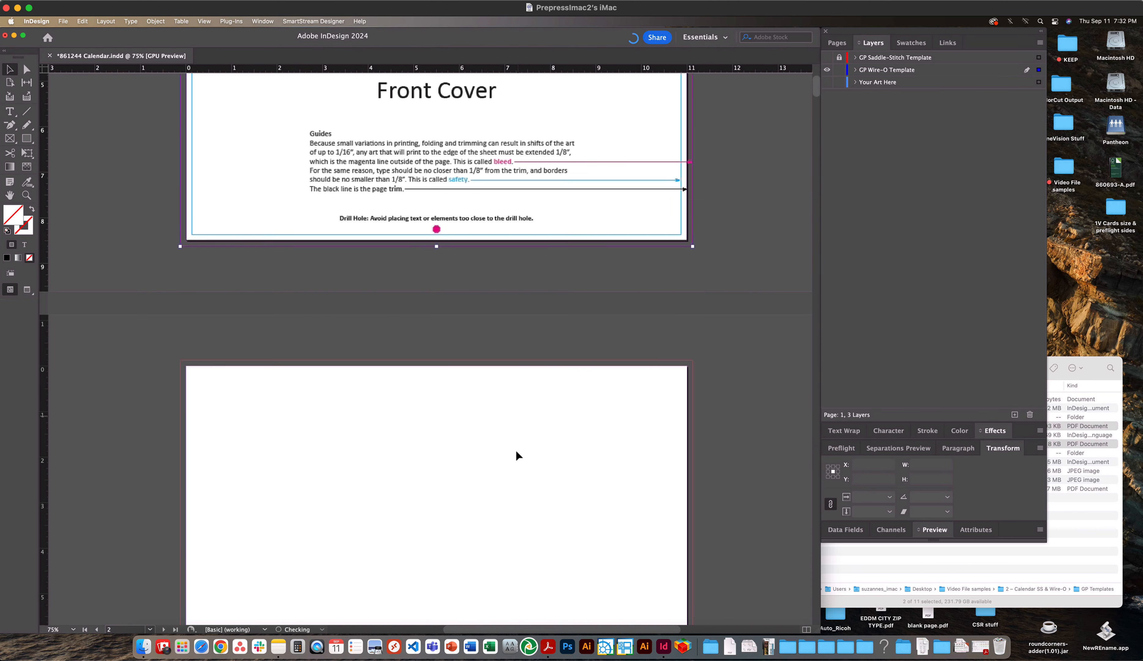
# Crop the February grid's Wire-O template frame to 10.48 × 7.64 in, excluding its guides and holes
pyautogui.scroll(-15, 515, 451)
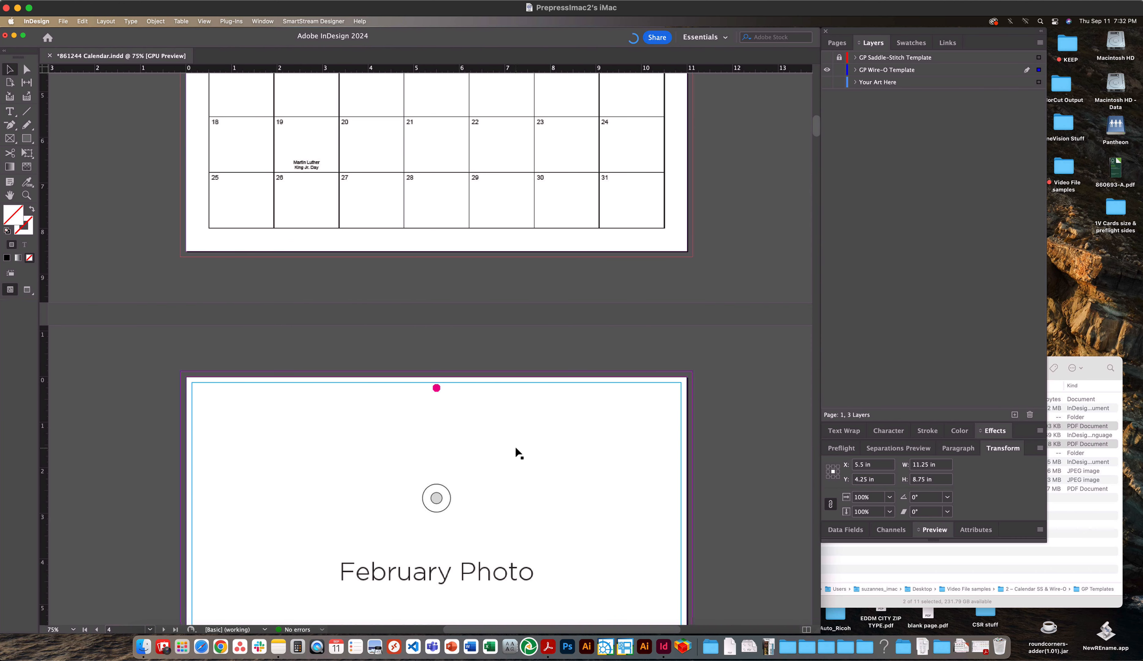
pyautogui.scroll(-10, 516, 446)
pyautogui.scroll(-3, 515, 446)
pyautogui.click(544, 390)
pyautogui.moveTo(692, 233); pyautogui.dragTo(676, 256)
pyautogui.scroll(-2, 527, 401)
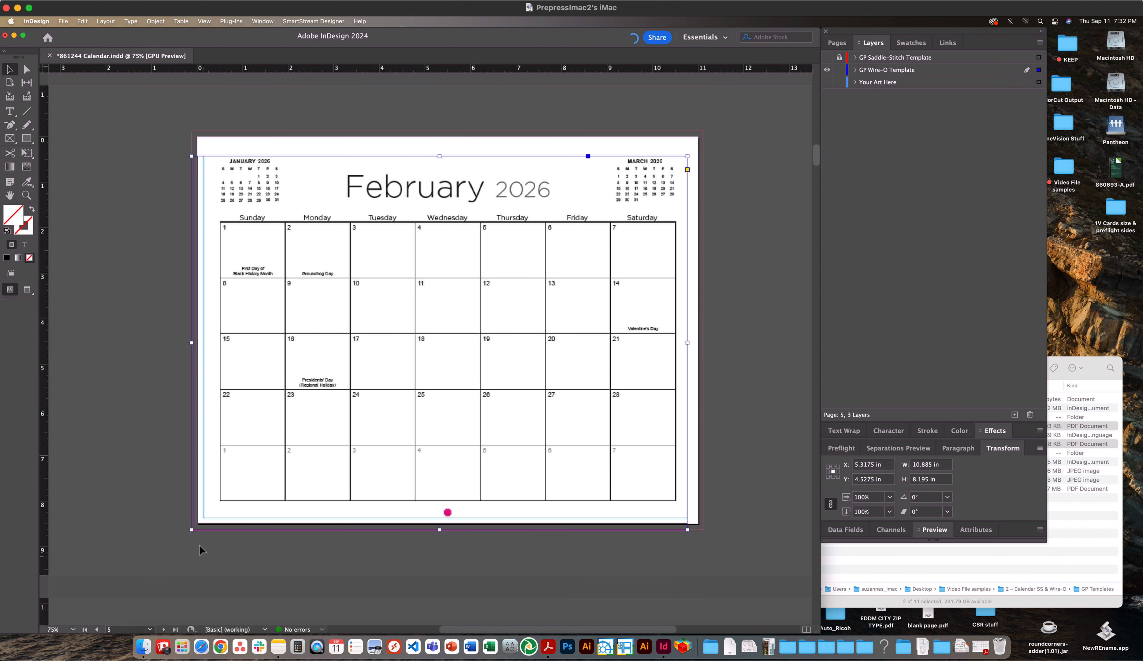
pyautogui.moveTo(191, 530); pyautogui.dragTo(210, 504)
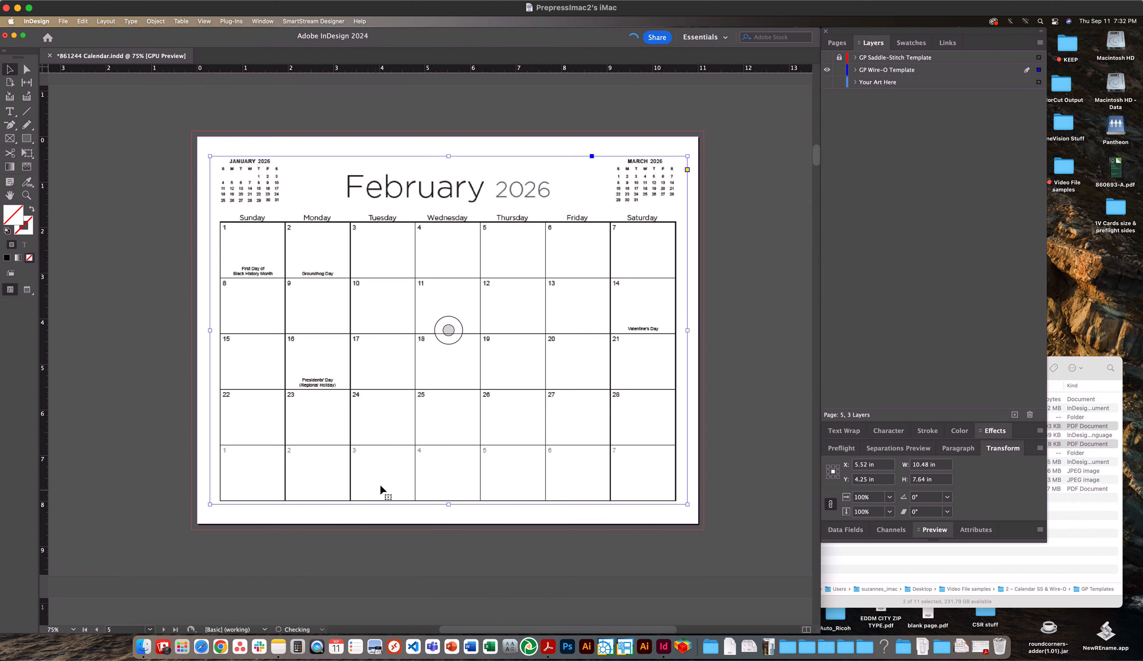
# Look through the remaining Wire-O template photo and grid pages up to December 2026
pyautogui.scroll(-15, 503, 470)
pyautogui.scroll(-20, 502, 469)
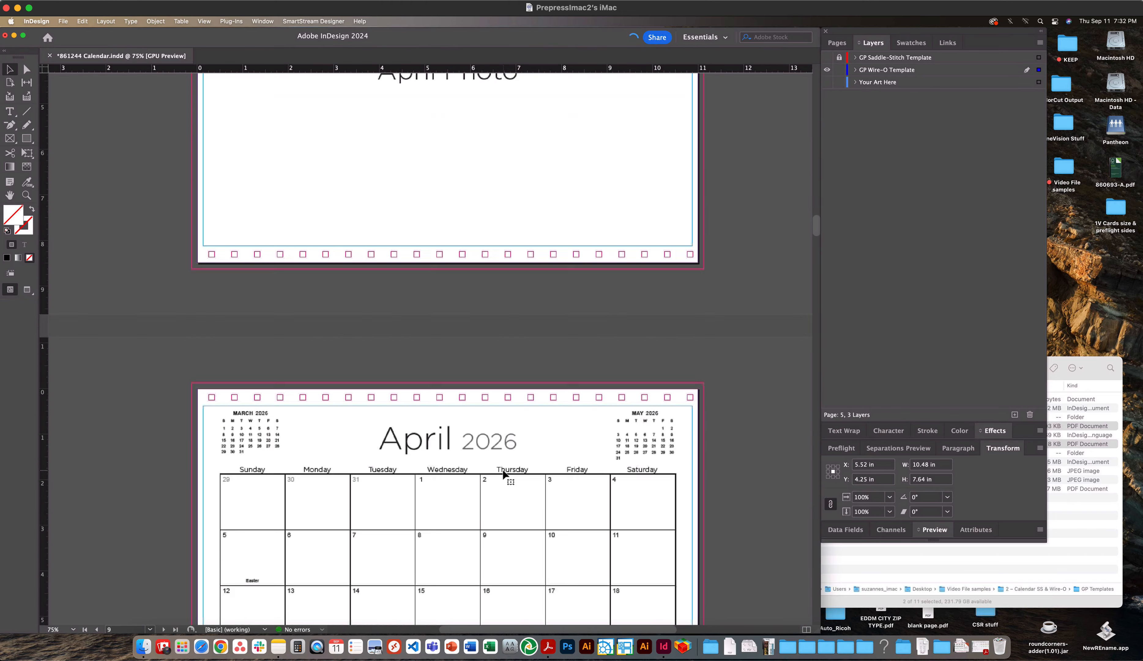
pyautogui.scroll(-20, 503, 470)
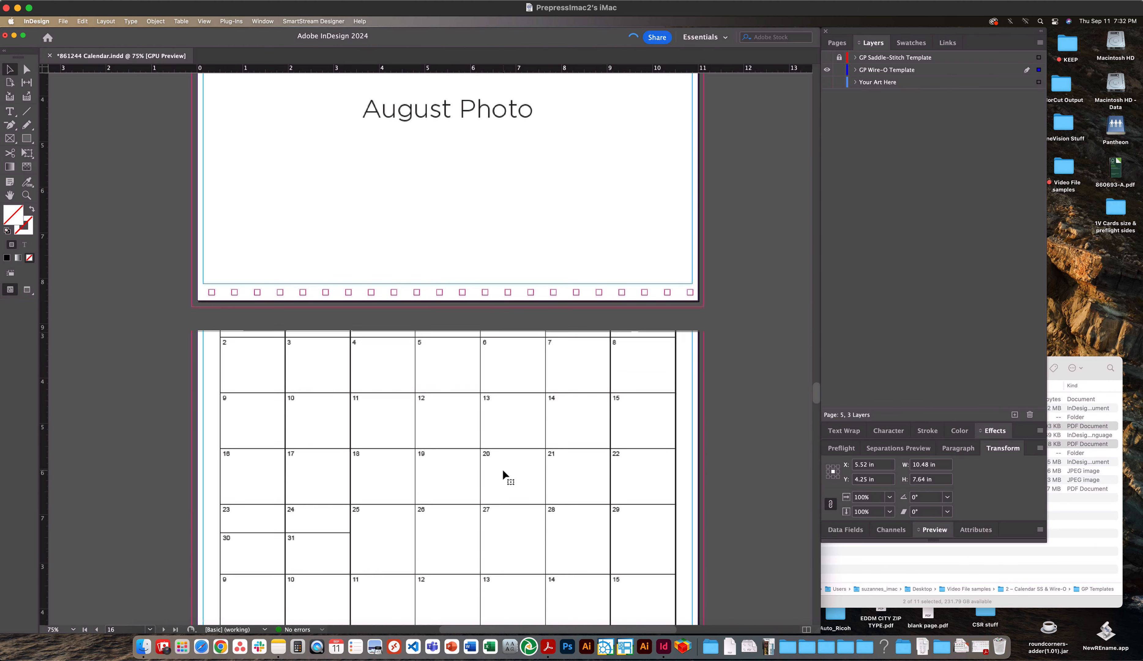
pyautogui.scroll(-8, 608, 503)
pyautogui.scroll(-10, 603, 503)
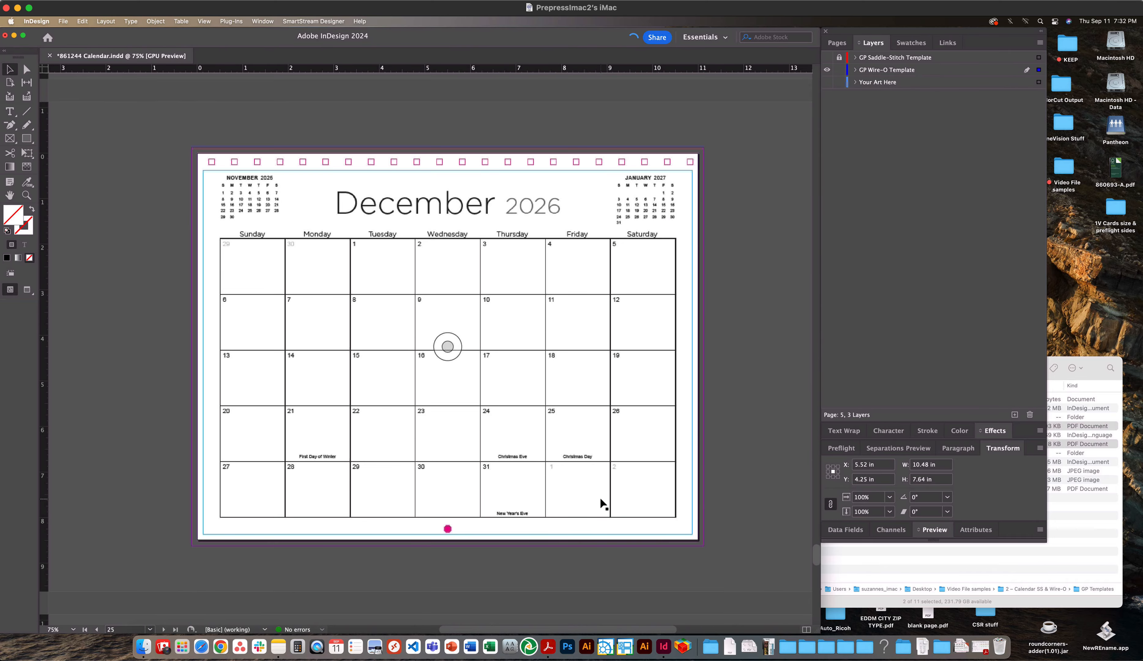
# Show the Your Art Here layer again and lock the GP Wire-O Template layer
pyautogui.scroll(8, 567, 465)
pyautogui.scroll(20, 575, 454)
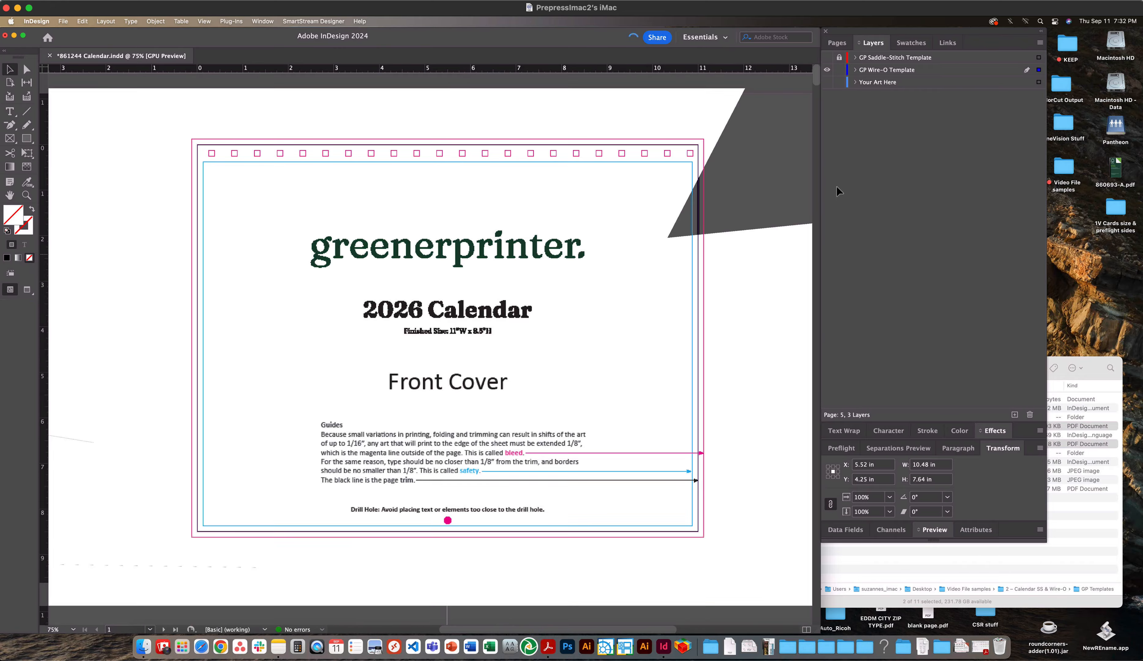
pyautogui.click(828, 82)
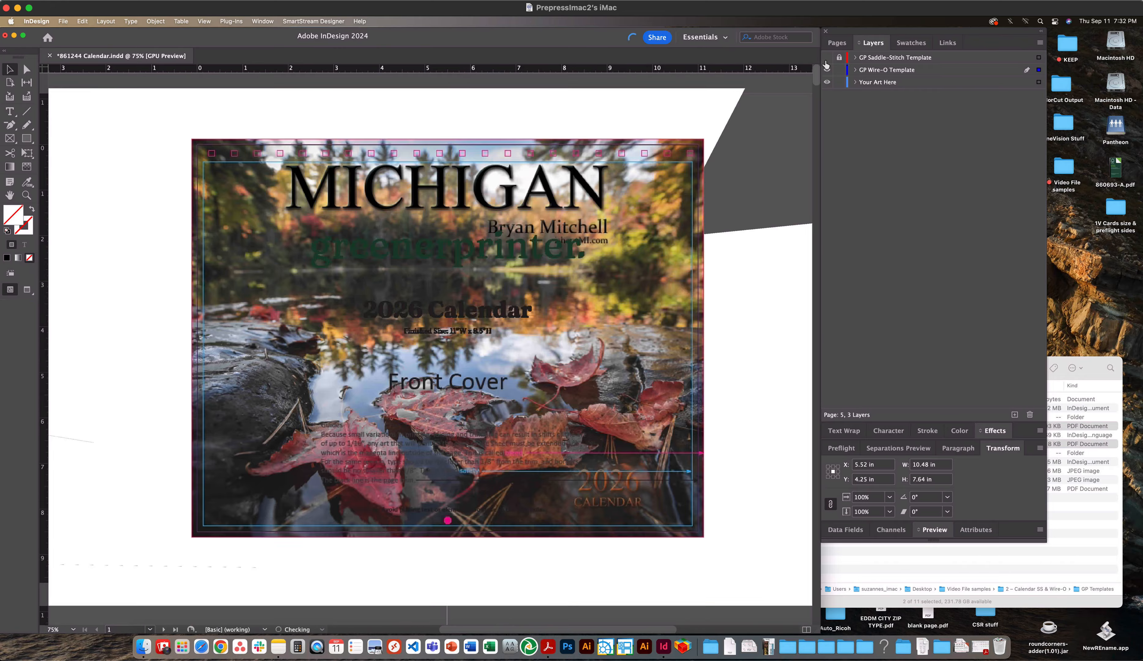
pyautogui.press('super+shift+Page_Down')
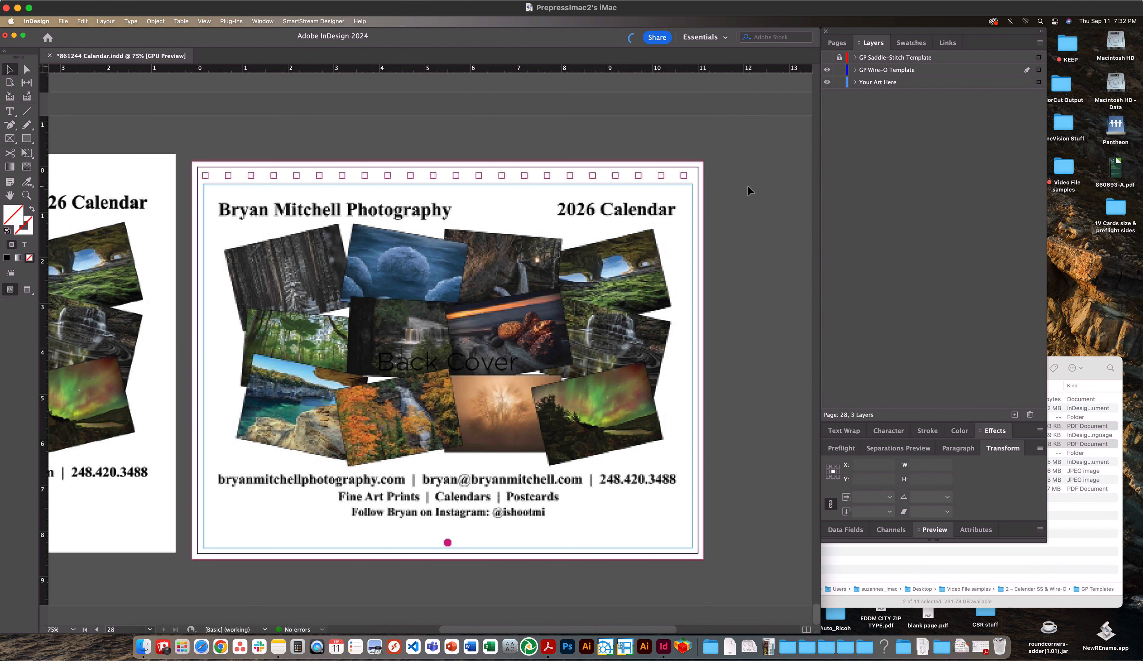
pyautogui.click(840, 71)
# Select the back cover artwork on page 28 and examine its link info for color space and effective PPI
pyautogui.click(664, 377)
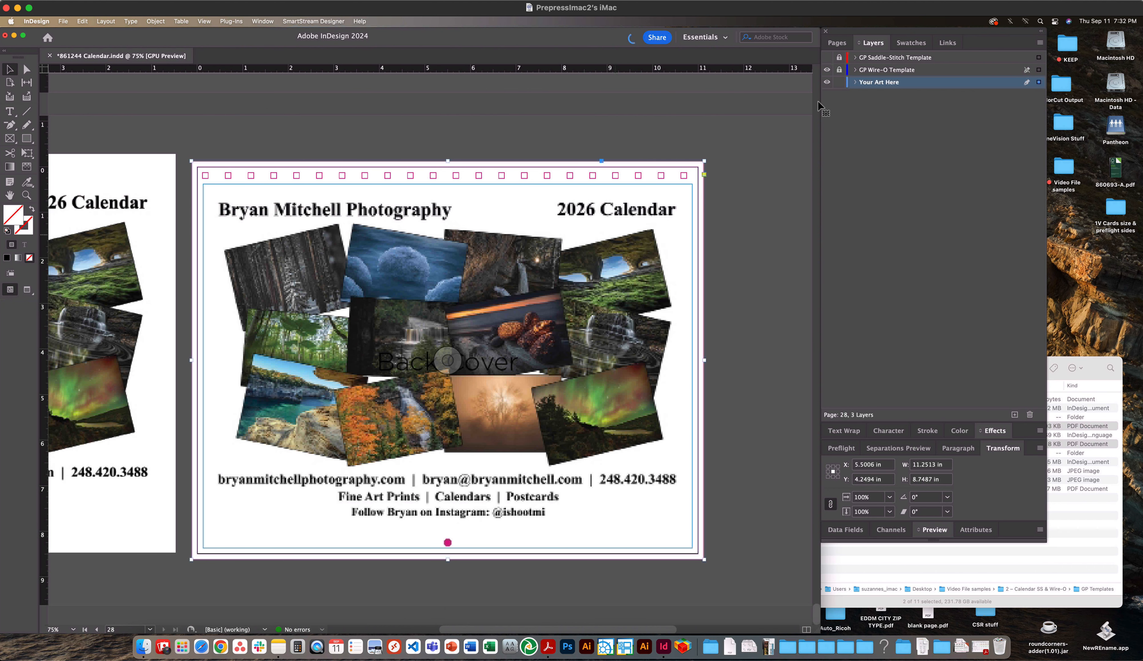
pyautogui.click(946, 43)
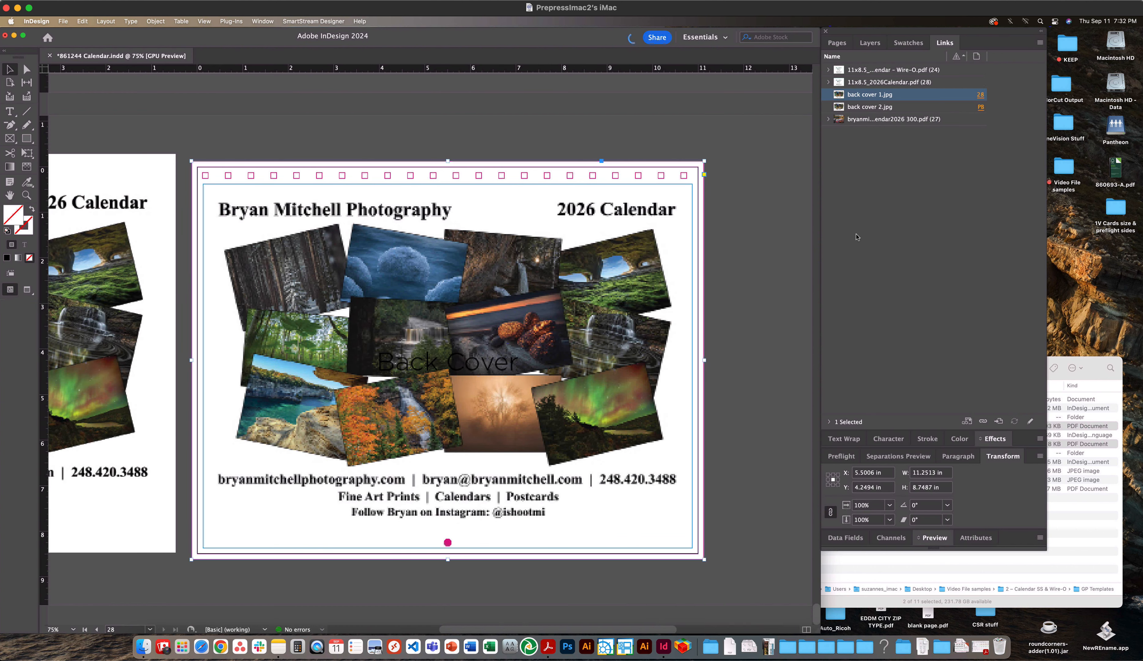
pyautogui.click(829, 421)
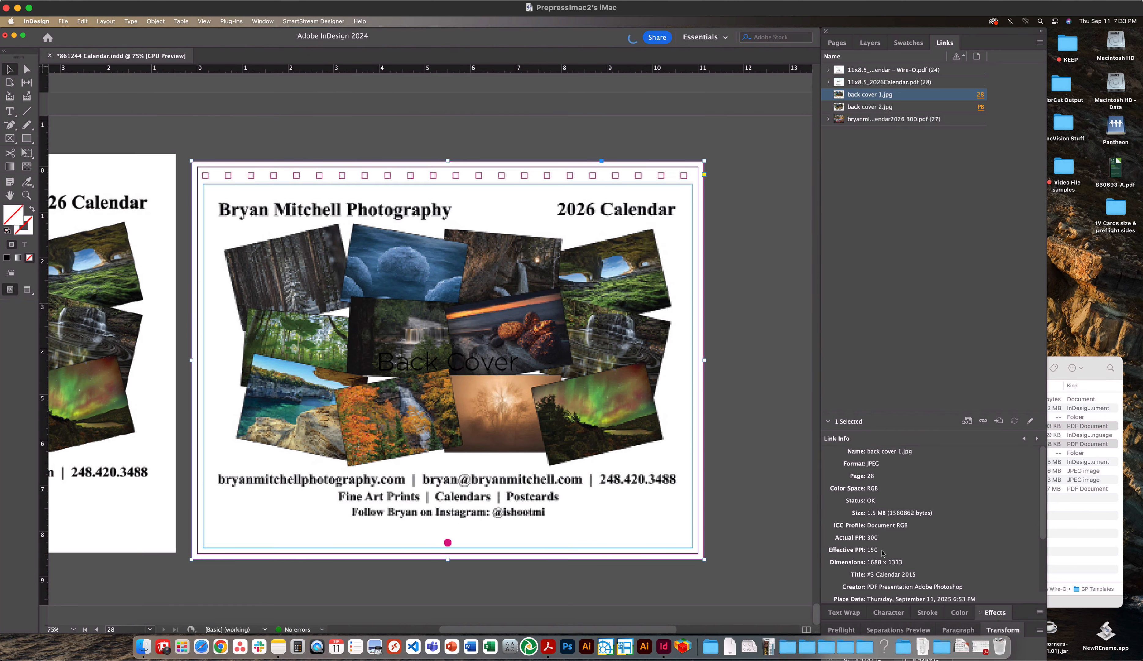
# Select the alternate back cover image on the pasteboard and compare its color space and effective PPI with the placed one
pyautogui.hscroll(-1, 382, 339)
pyautogui.hscroll(-5, 382, 339)
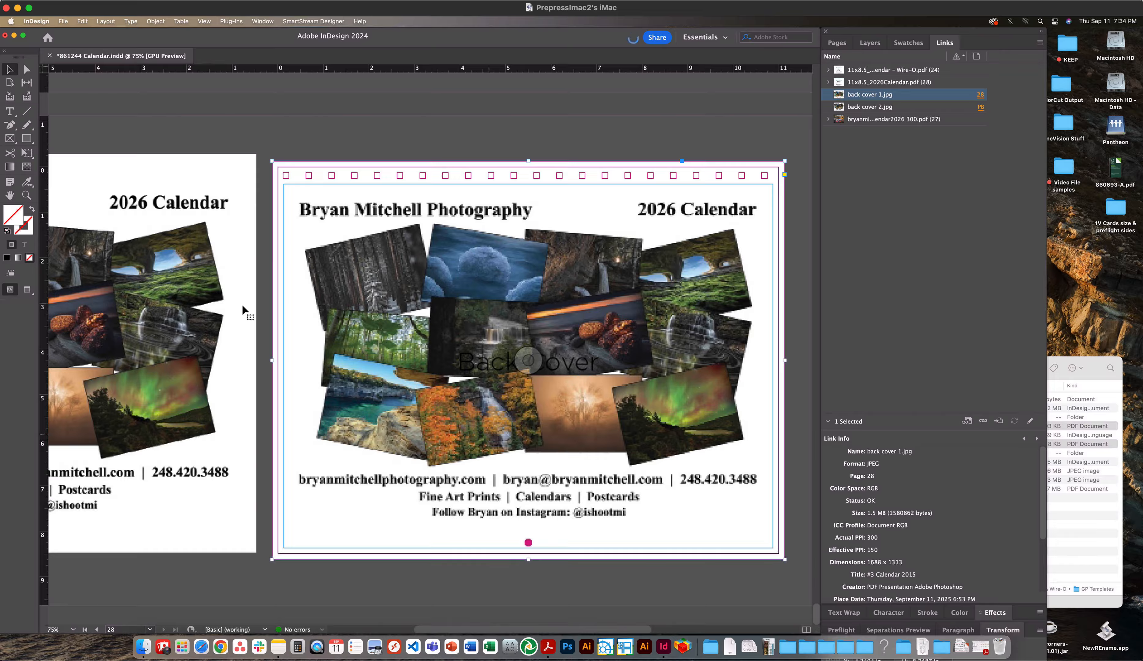
pyautogui.click(195, 309)
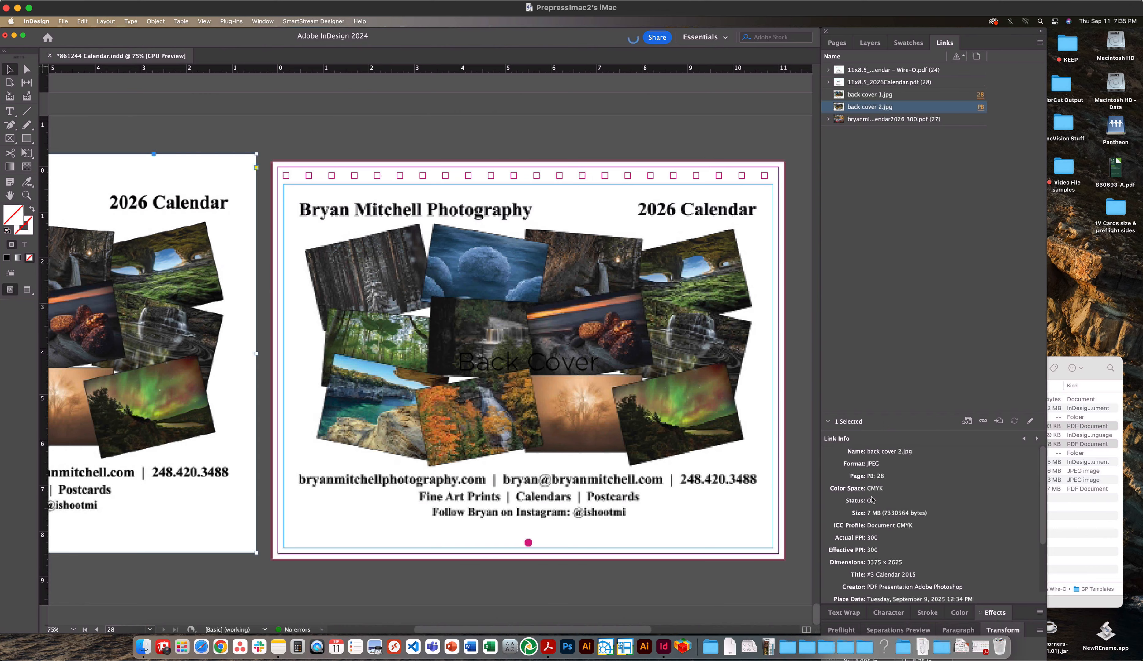
pyautogui.click(575, 370)
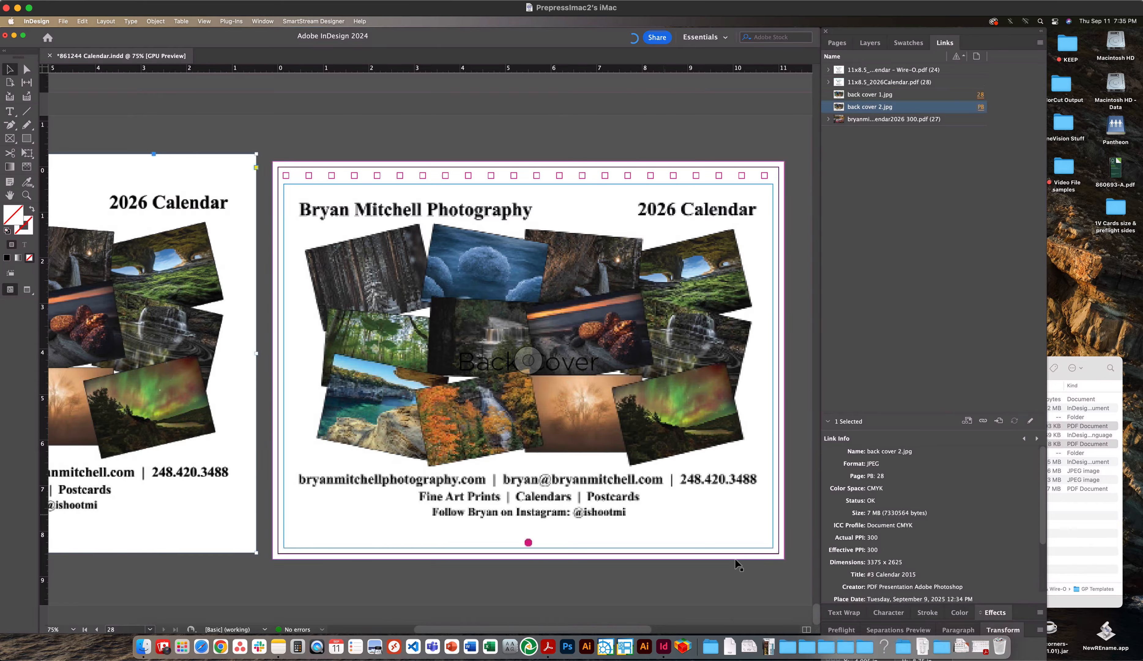
pyautogui.click(737, 571)
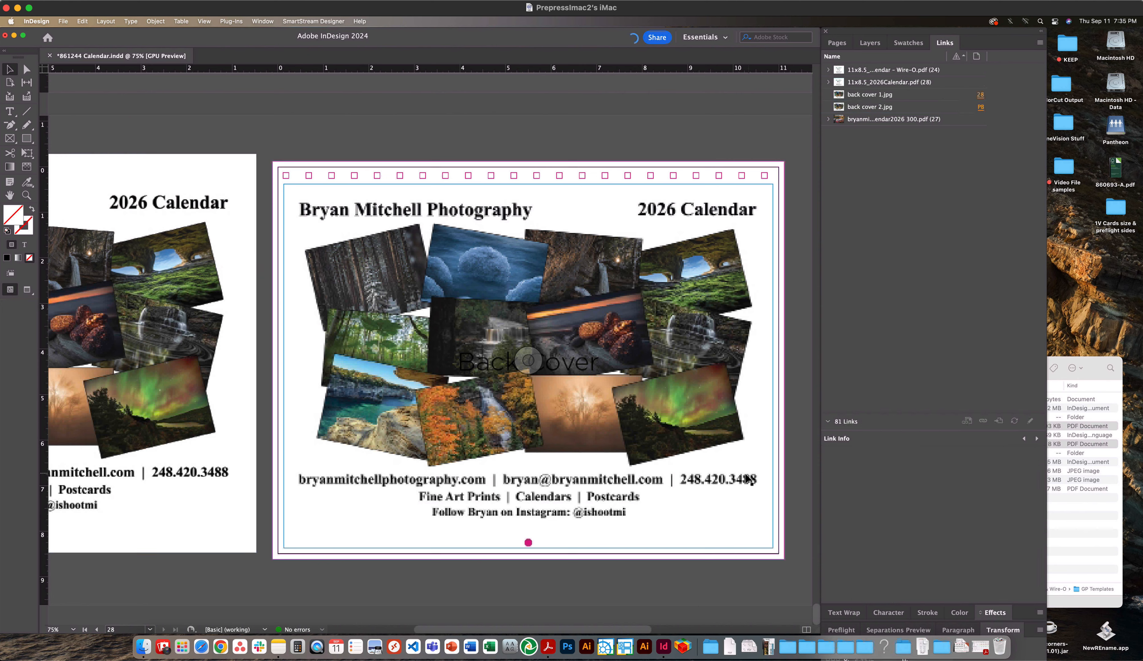
pyautogui.click(231, 436)
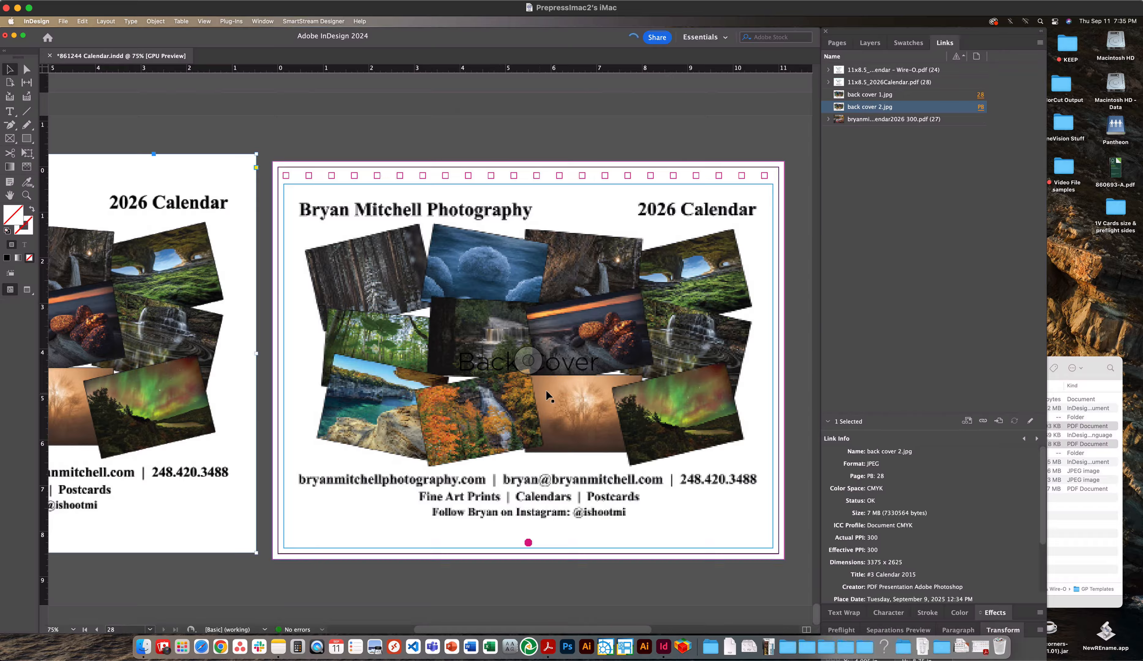
# Collapse the link info details and deselect the alternate back cover image
pyautogui.scroll(3, 649, 327)
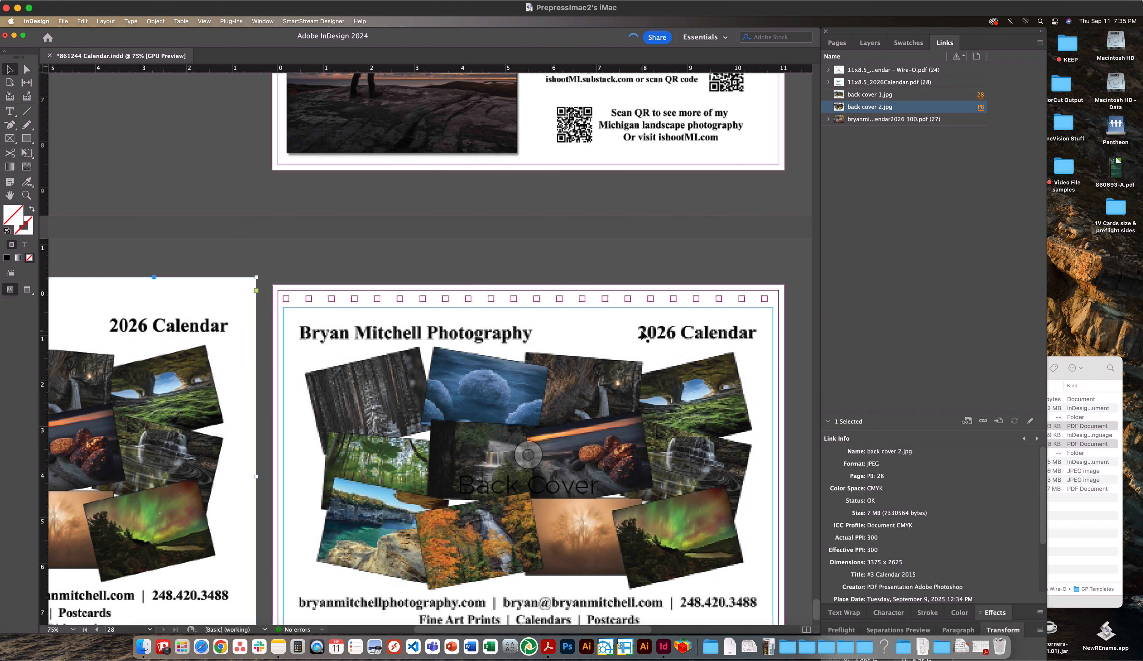
pyautogui.scroll(4, 644, 335)
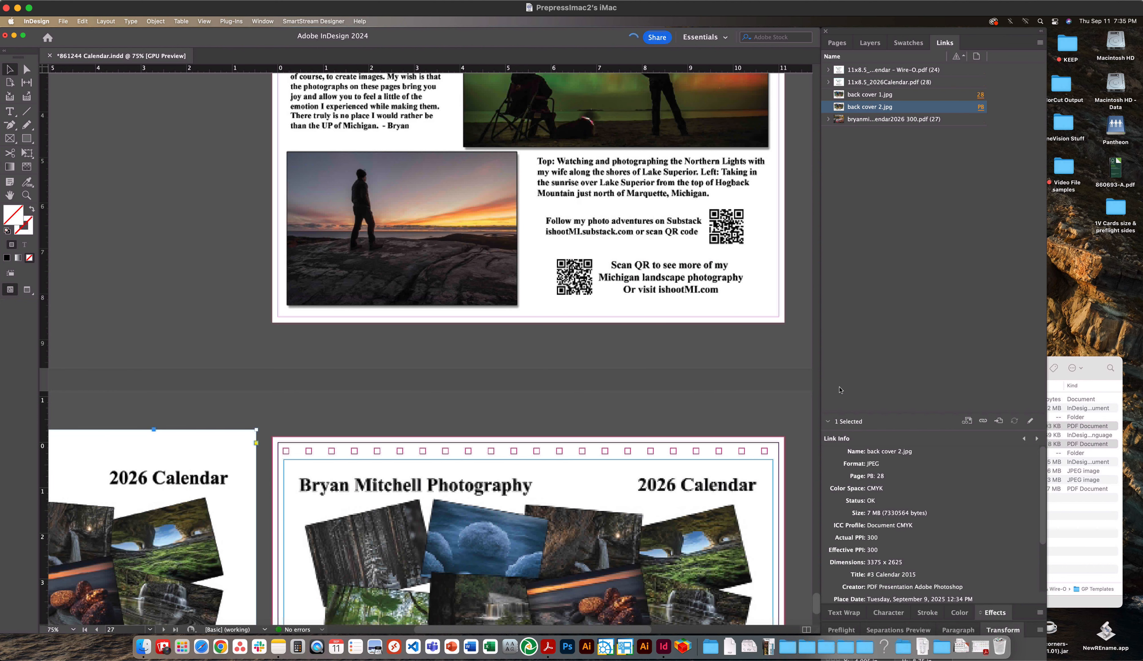
pyautogui.click(829, 422)
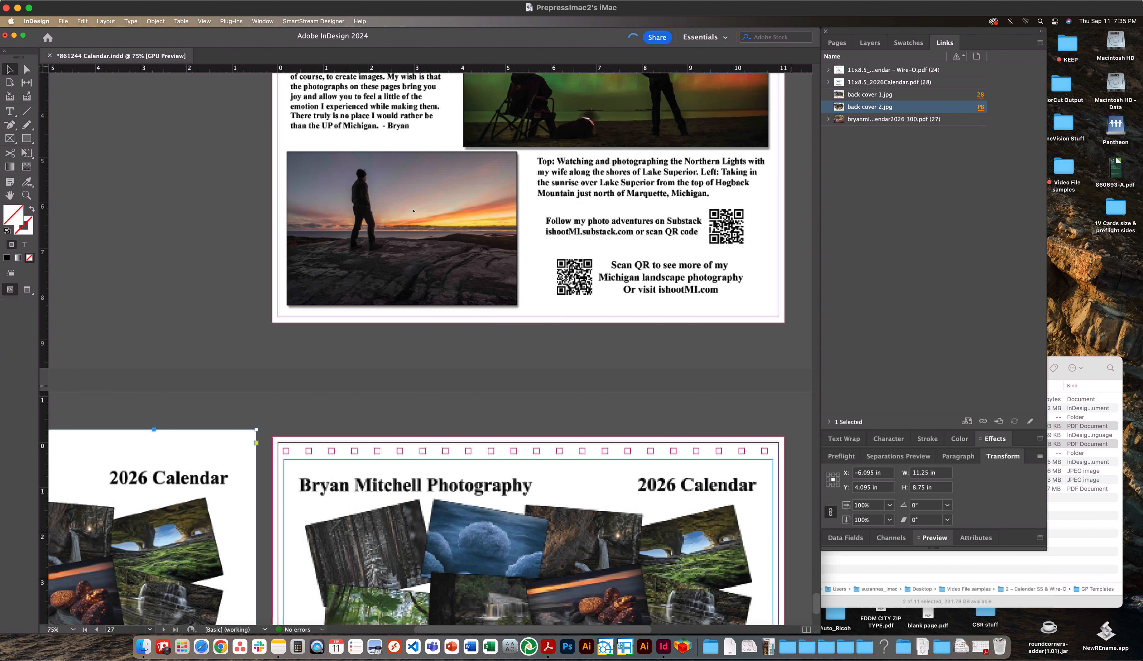
pyautogui.click(177, 167)
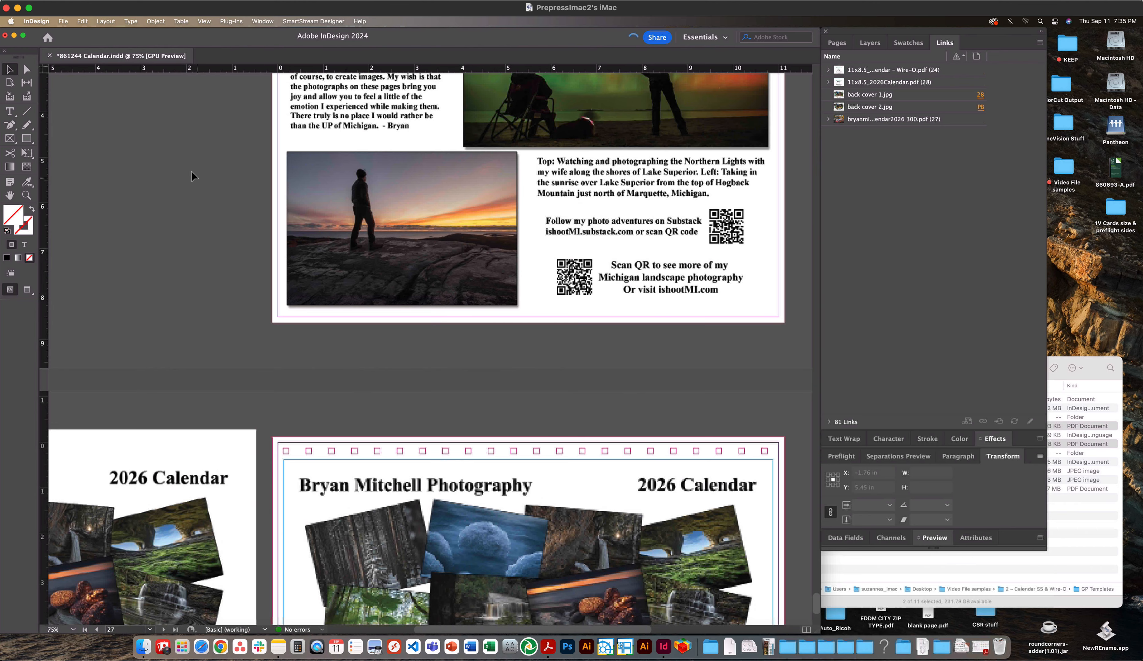
# Start exporting the document to the Desktop as 861244 Calendar.pdf in Adobe PDF (Print) format
pyautogui.click(63, 21)
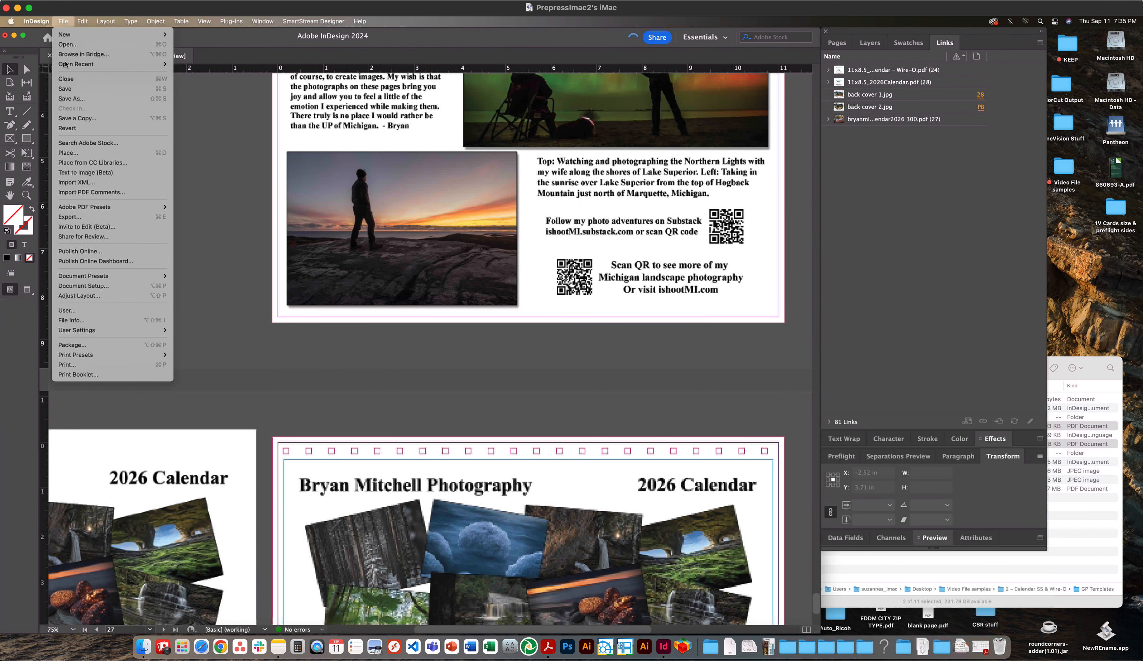
pyautogui.click(79, 218)
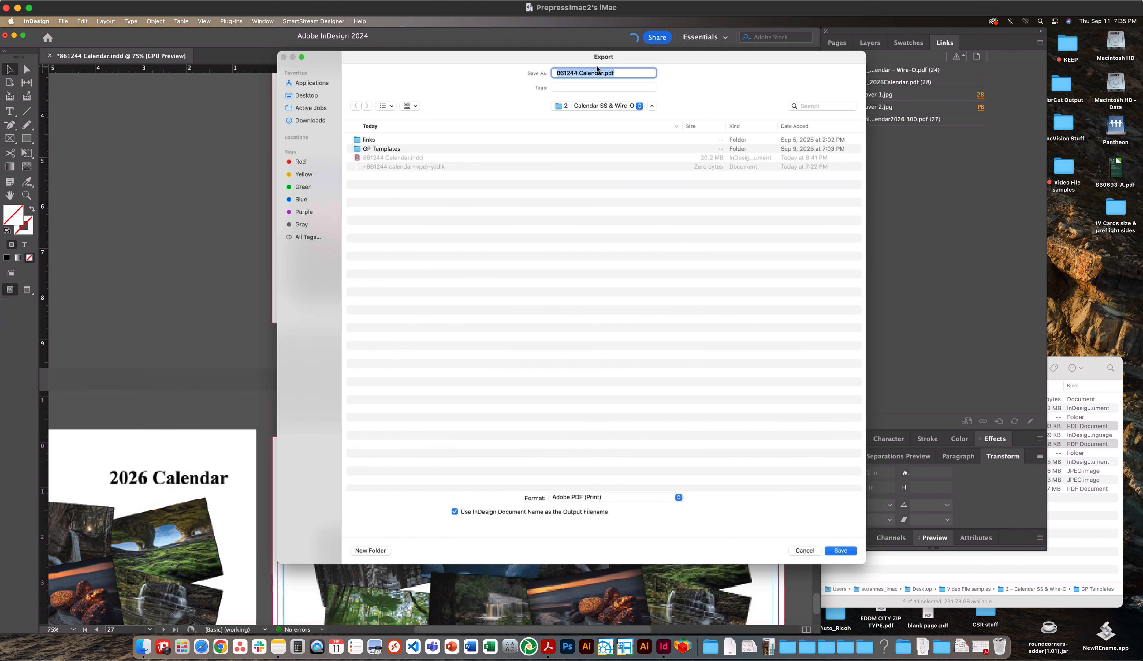
pyautogui.click(312, 96)
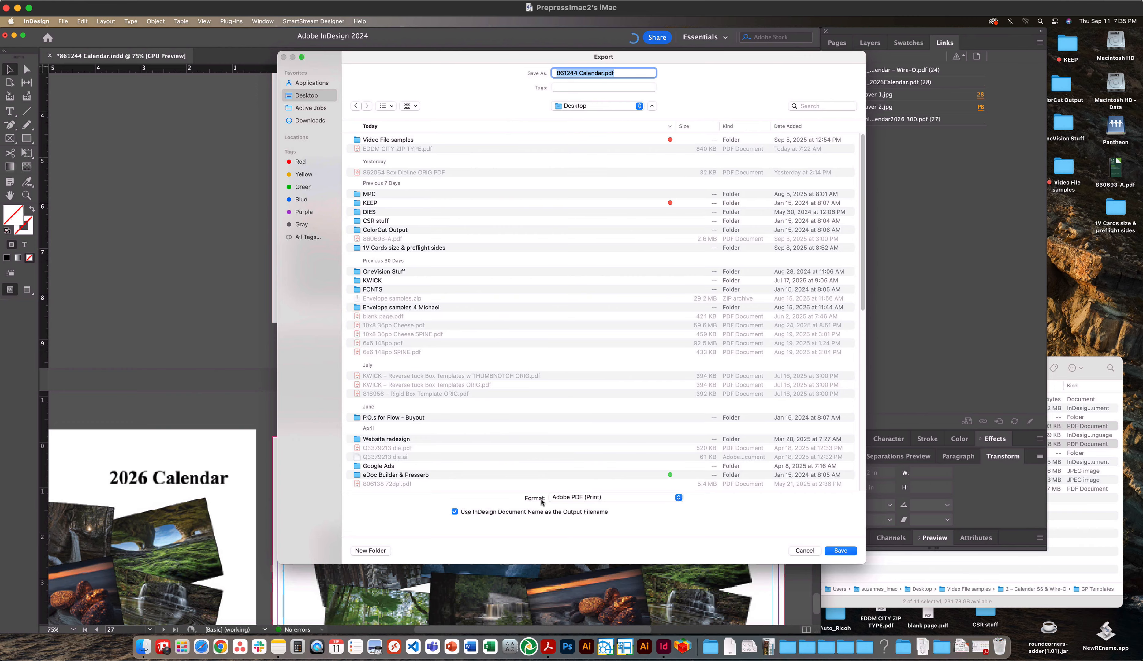
pyautogui.click(627, 499)
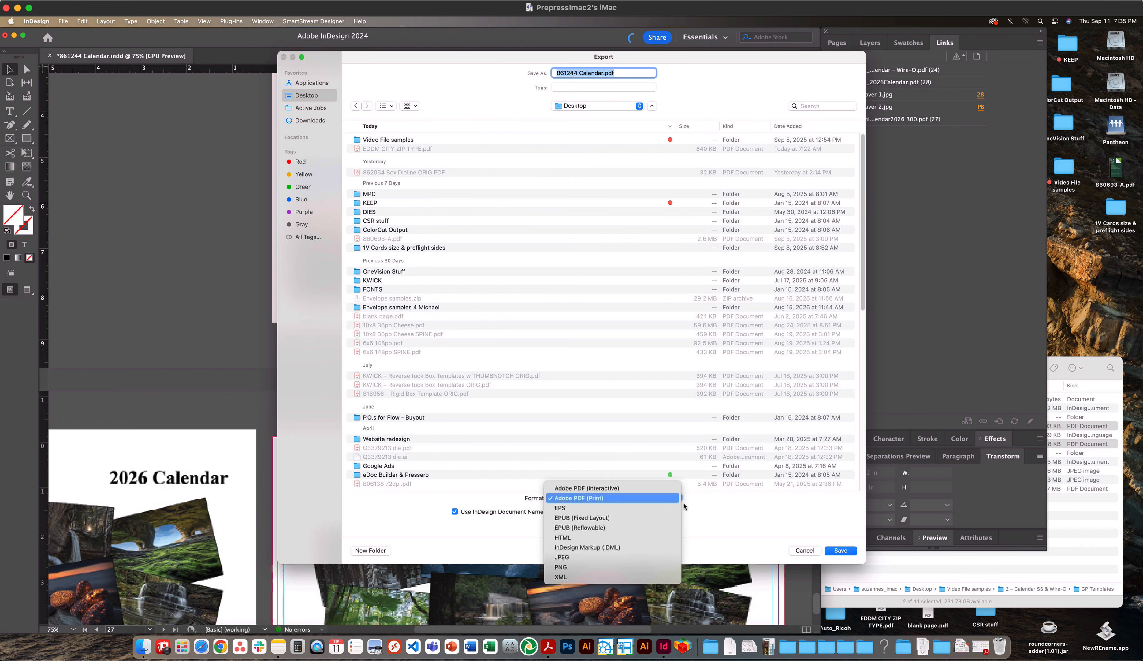
pyautogui.click(716, 508)
pyautogui.click(841, 550)
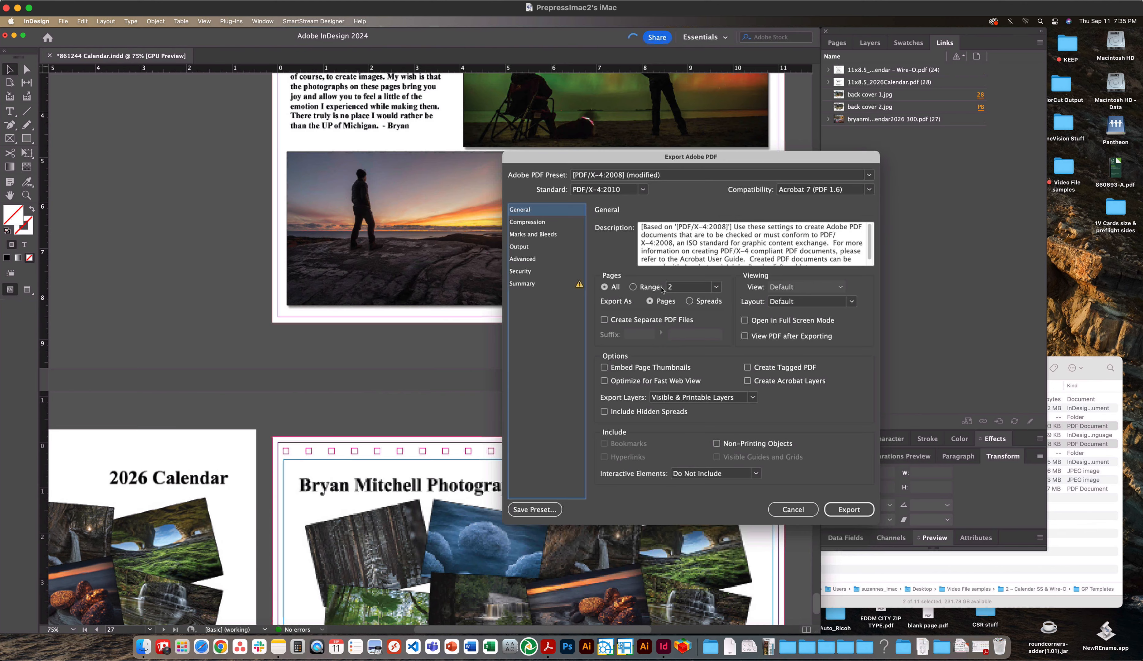
# Apply the [PDF/X-4:2008] preset to the PDF export and keep all pages exporting as single pages
pyautogui.click(667, 175)
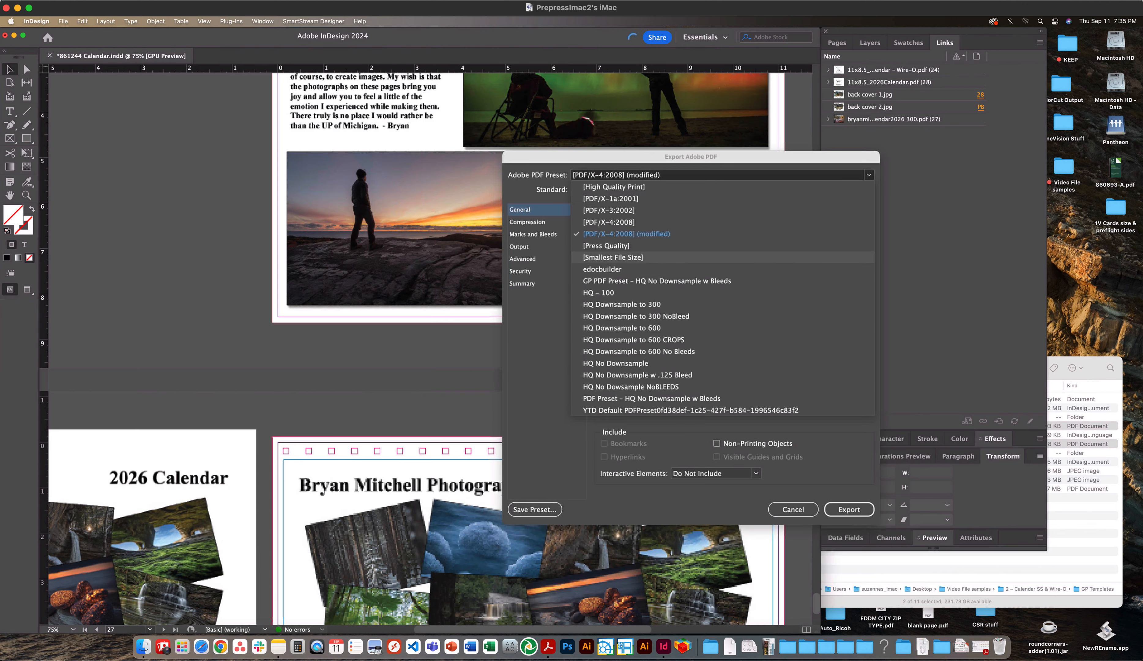
pyautogui.click(642, 221)
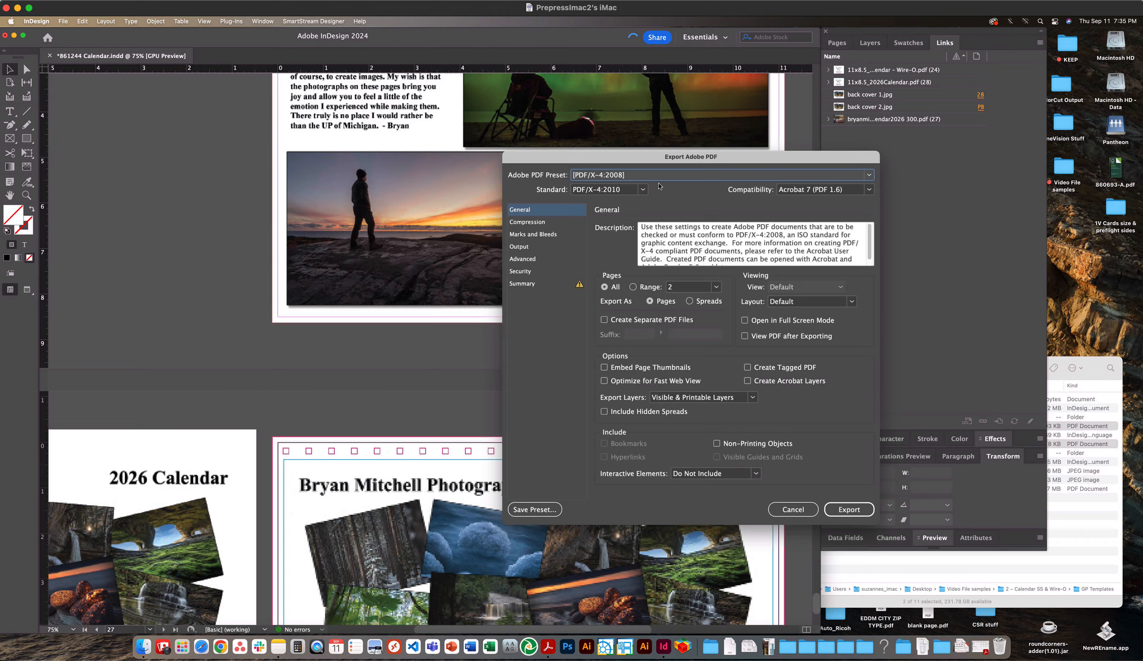
pyautogui.click(651, 176)
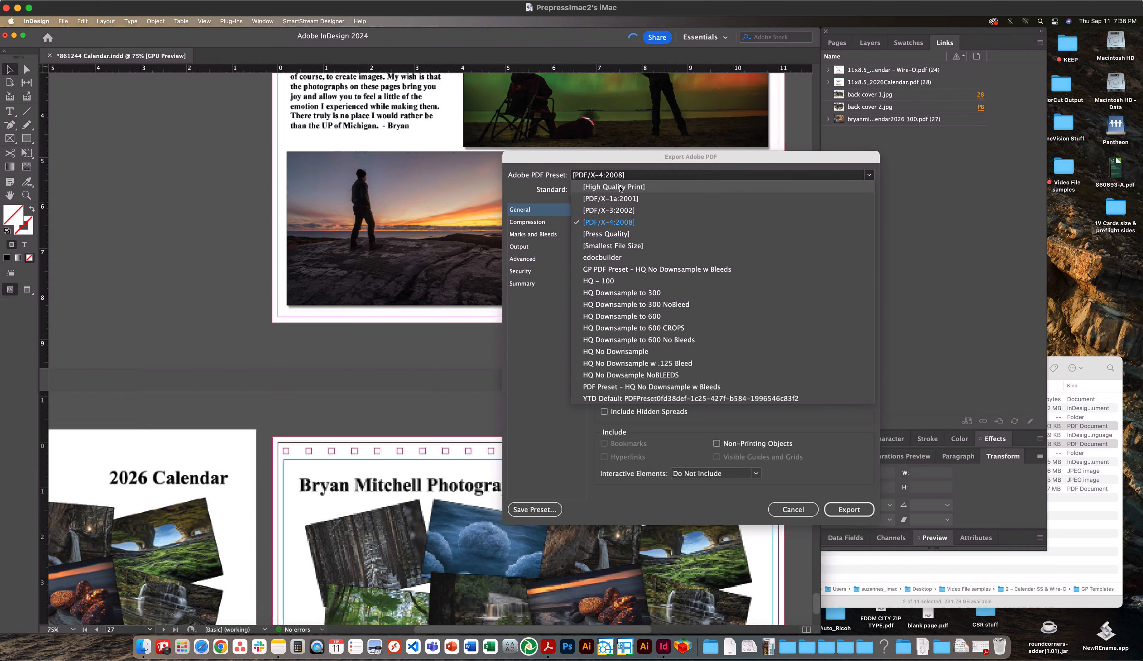
pyautogui.click(625, 225)
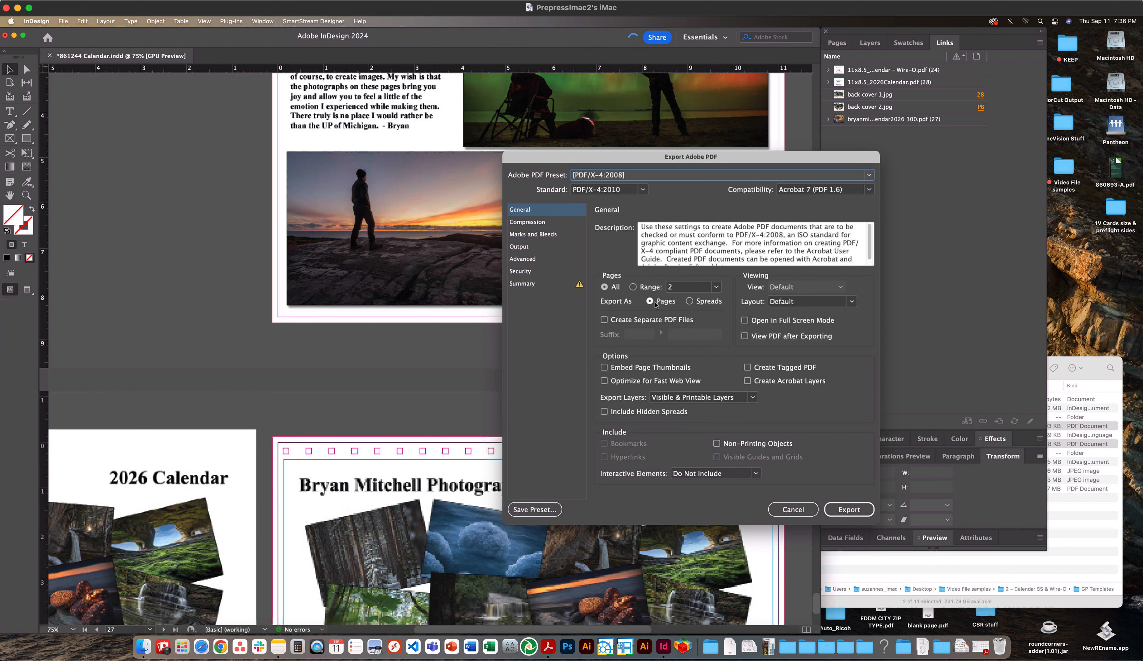
pyautogui.click(669, 301)
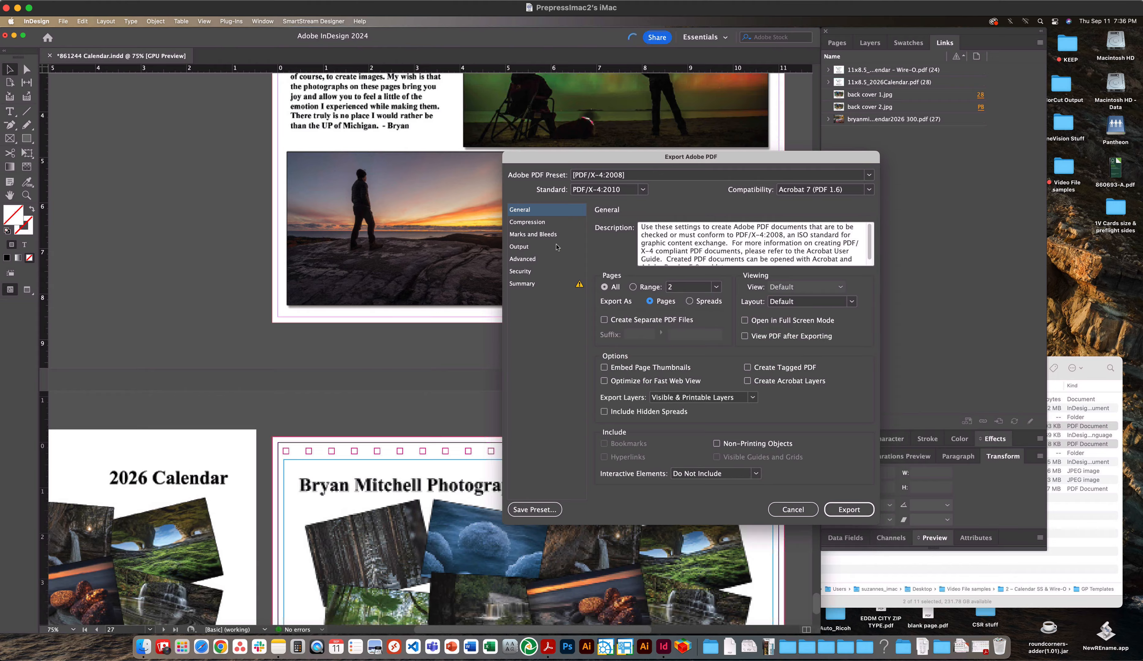
# Review the export categories, try the document bleed settings, and instead set a manual bleed of 0.125 in on all sides
pyautogui.click(538, 222)
pyautogui.click(533, 234)
pyautogui.click(527, 248)
pyautogui.click(525, 259)
pyautogui.click(523, 271)
pyautogui.click(536, 236)
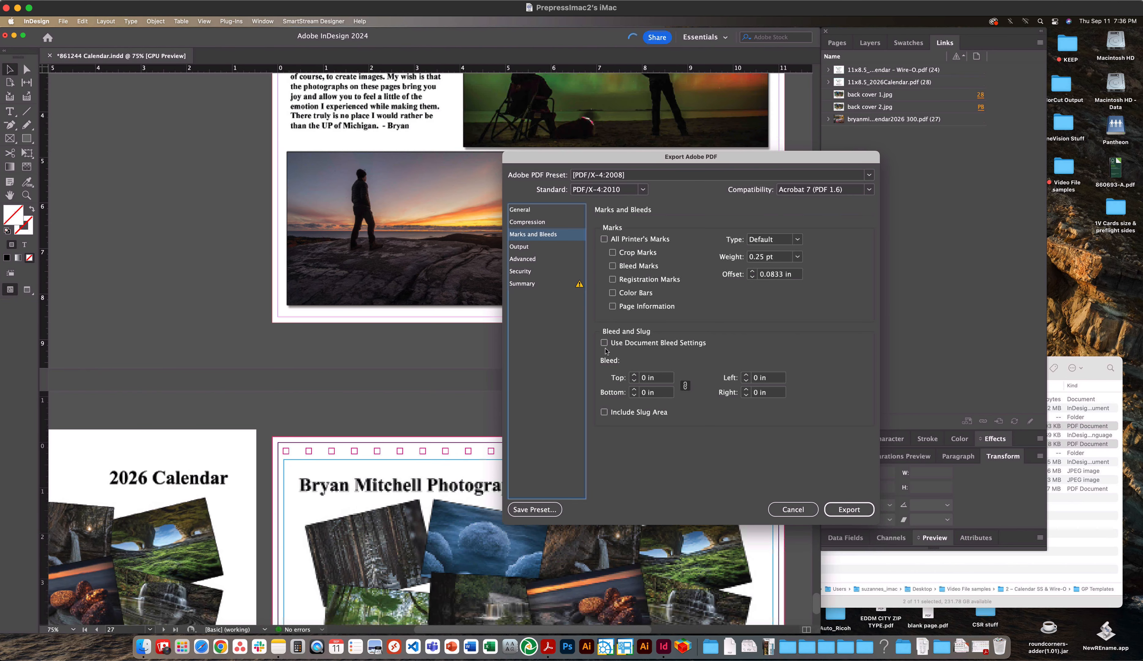
pyautogui.click(615, 345)
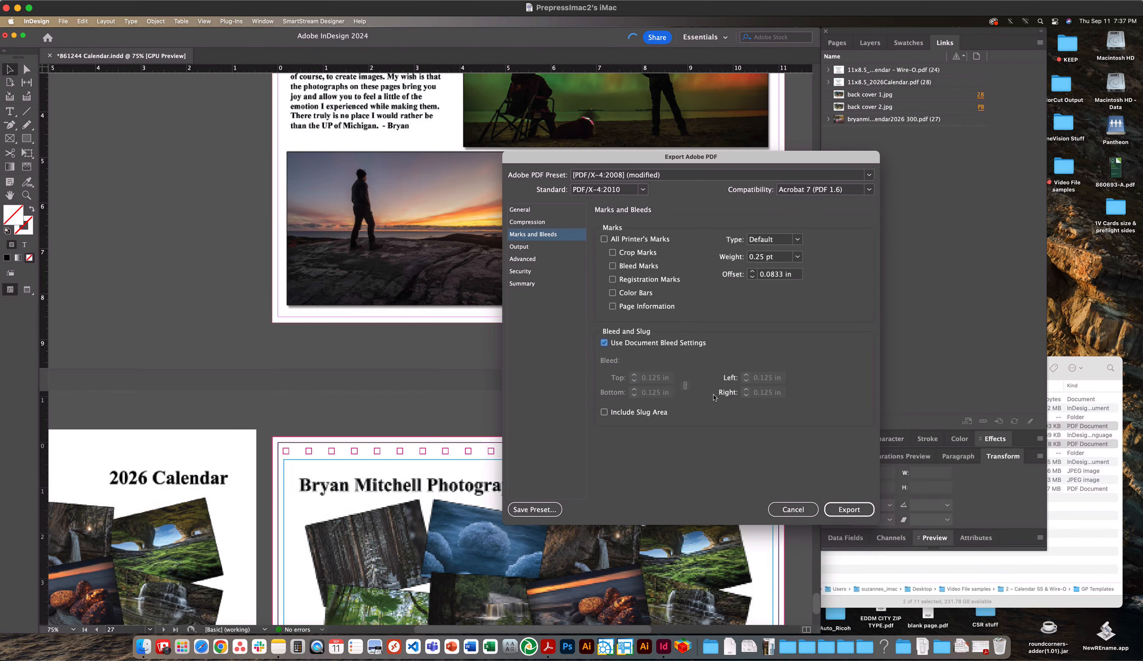
pyautogui.click(605, 344)
pyautogui.press('Tab')
pyautogui.write('.125')
pyautogui.press('Tab')
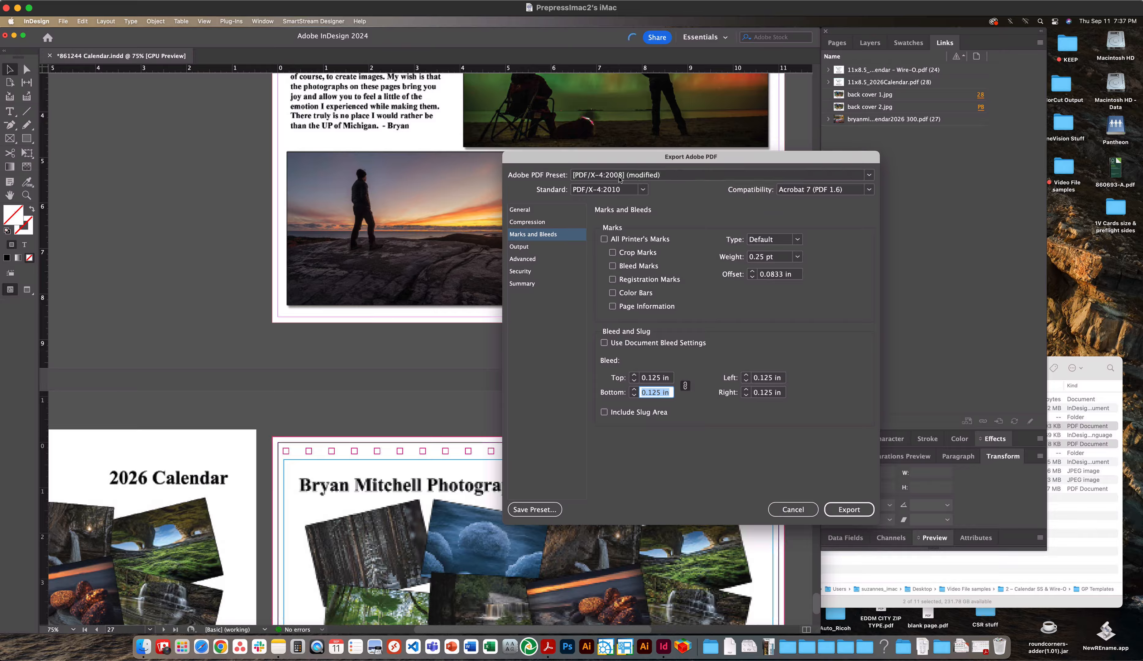
# Recheck the General and Marks and Bleeds settings and export the PDF
pyautogui.click(537, 209)
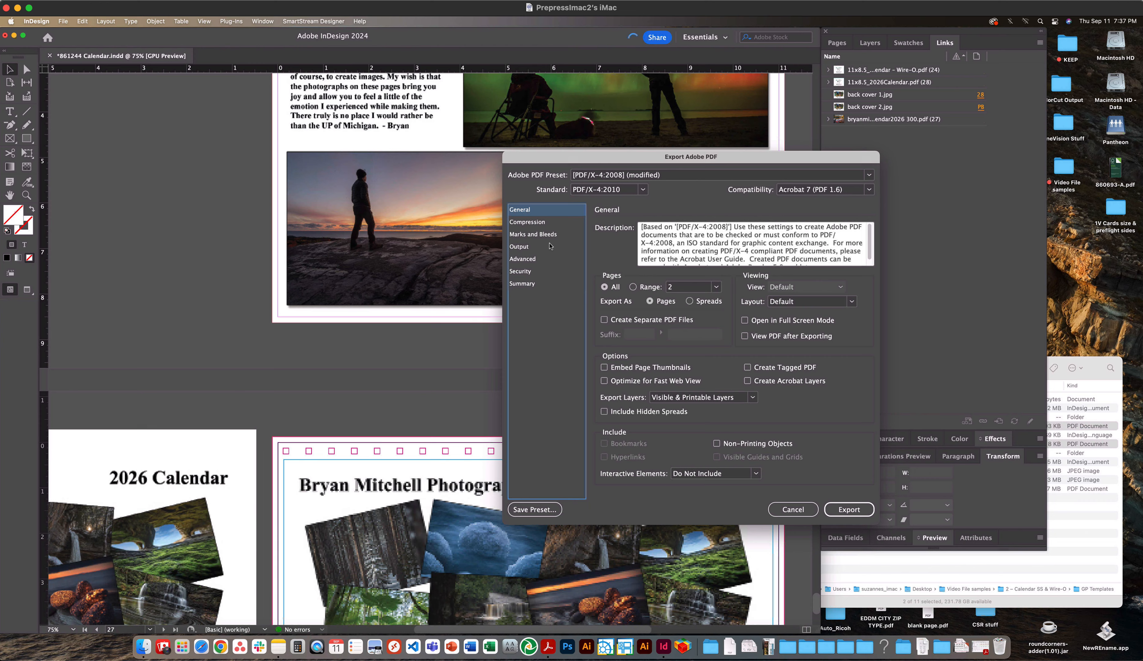
pyautogui.click(541, 236)
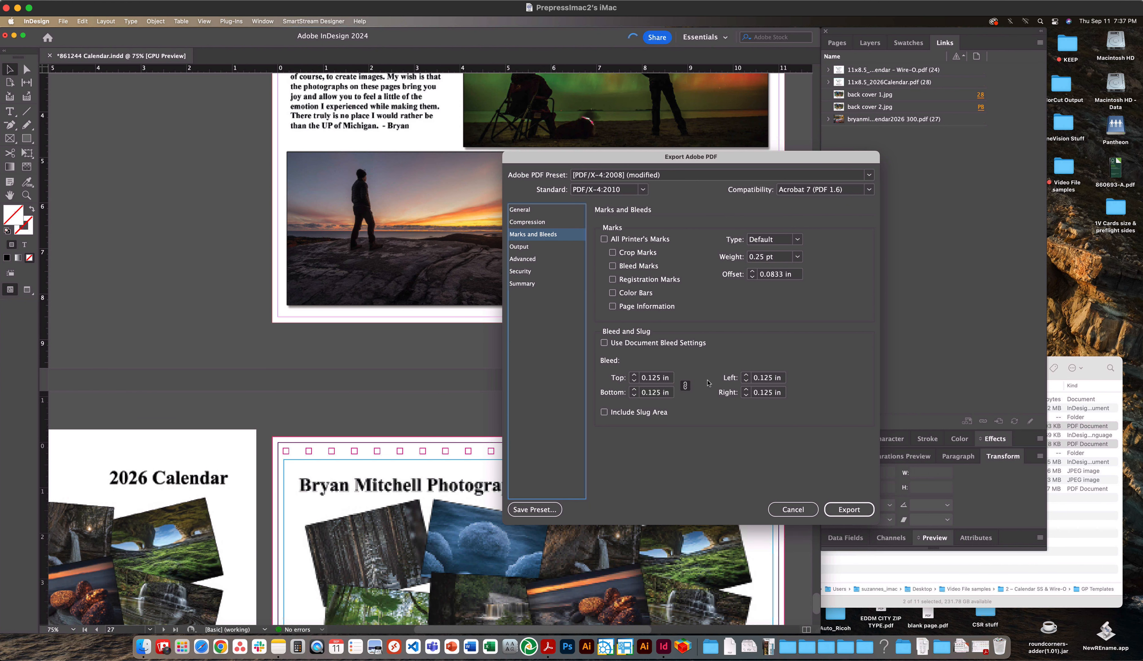
pyautogui.click(847, 509)
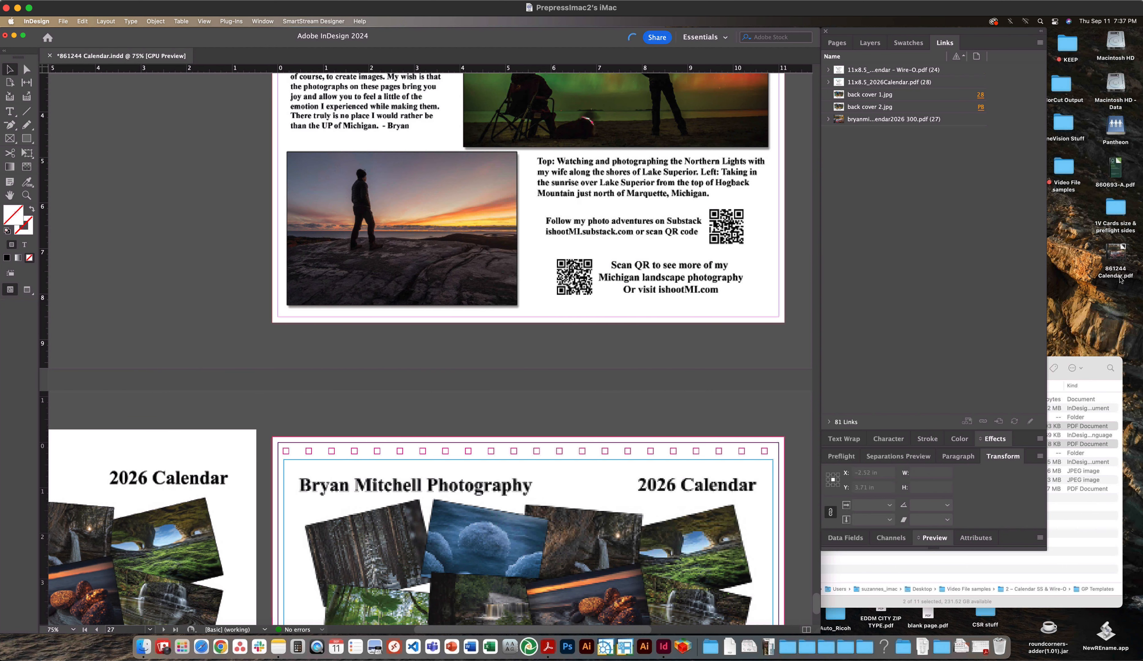
# Open the exported 861244 Calendar.pdf in Acrobat to inspect its front cover, then close it and return to InDesign
pyautogui.doubleClick(1119, 258)
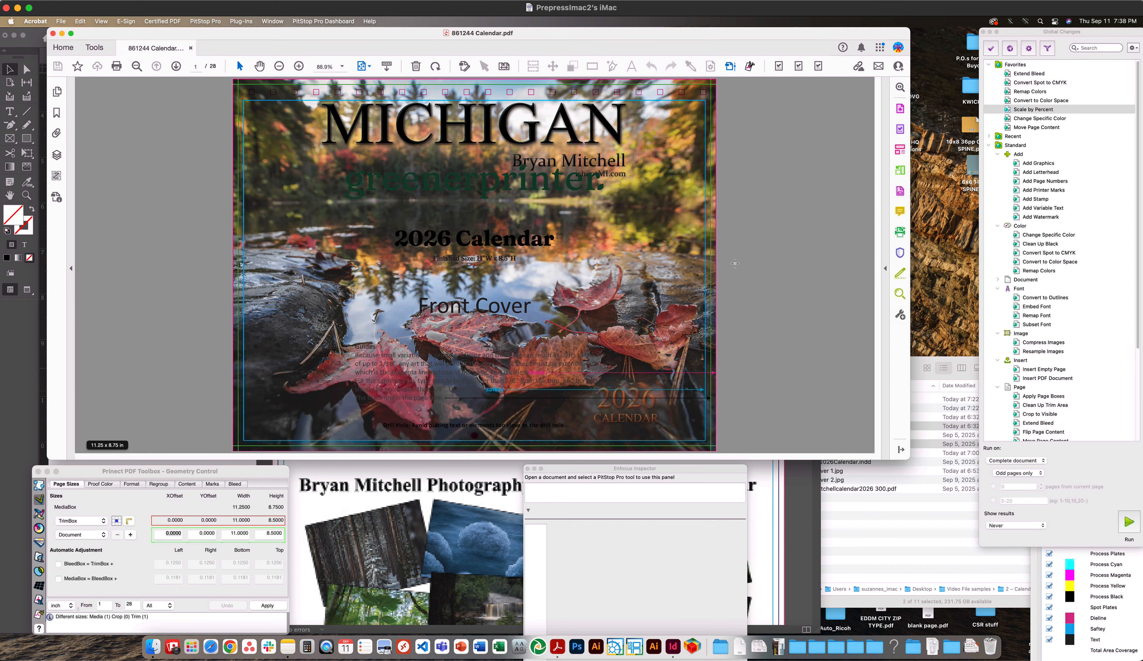
pyautogui.press('Return')
pyautogui.press('super+w')
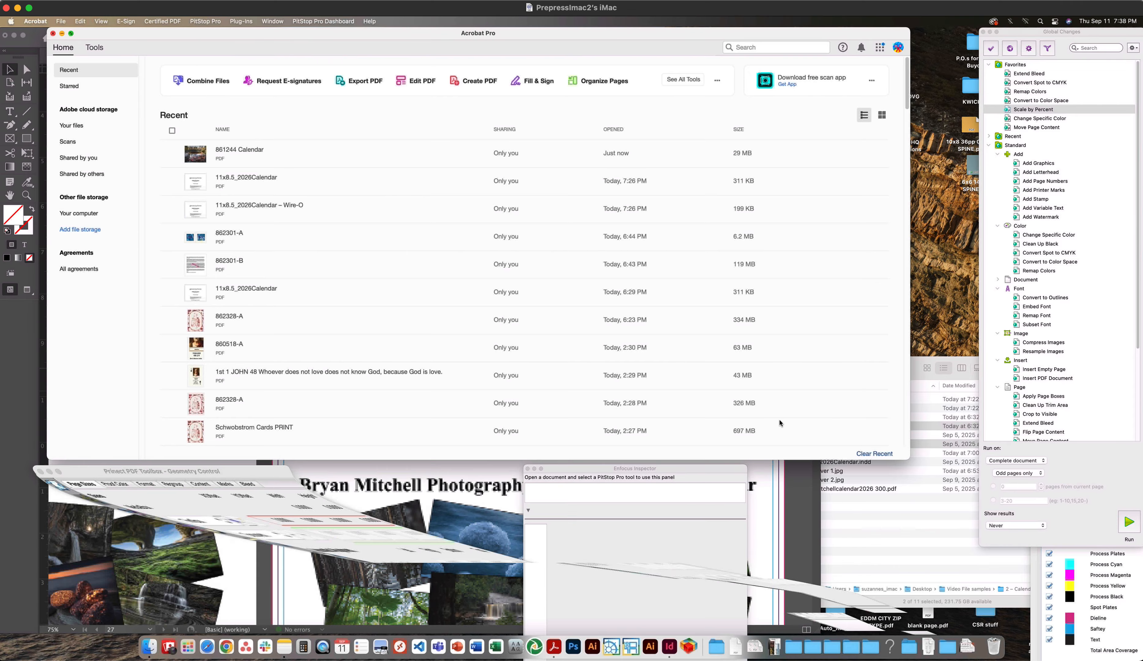
pyautogui.click(797, 490)
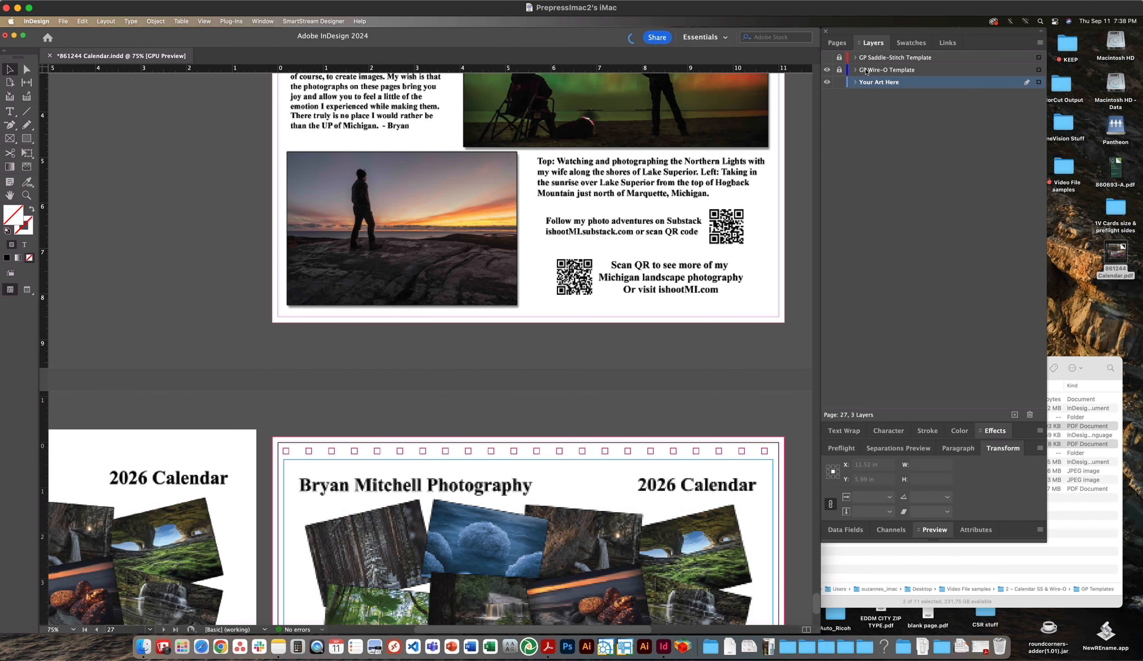
# Hide the GP Wire-O Template layer and check the artwork from the back cover up to the December 2026 grid
pyautogui.click(827, 70)
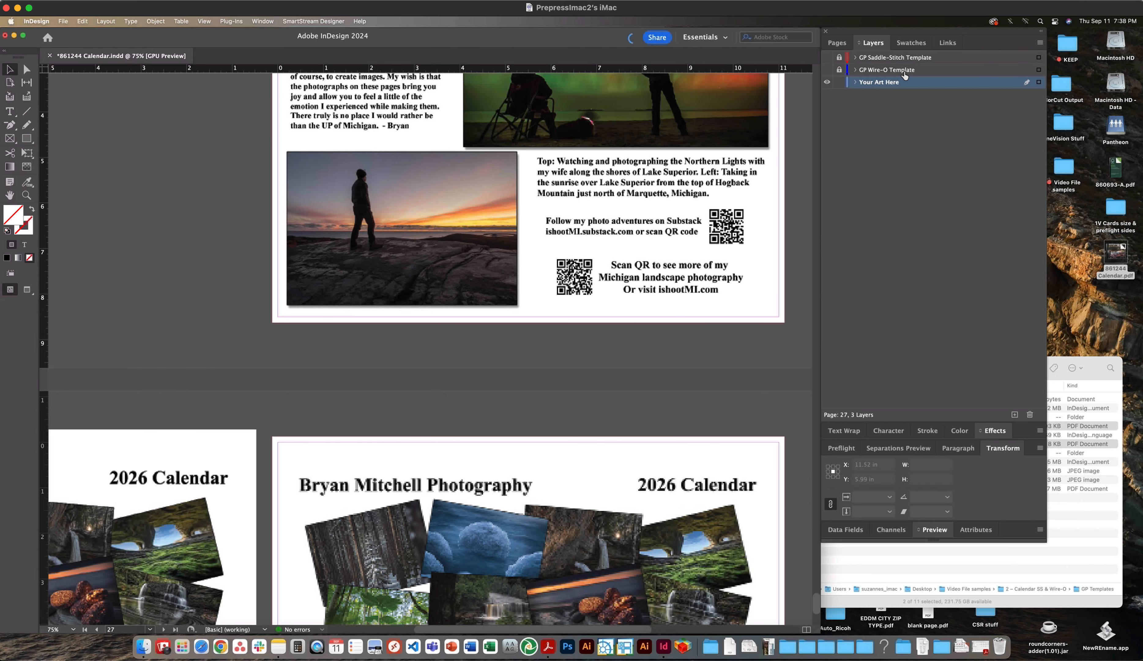
pyautogui.scroll(-6, 753, 375)
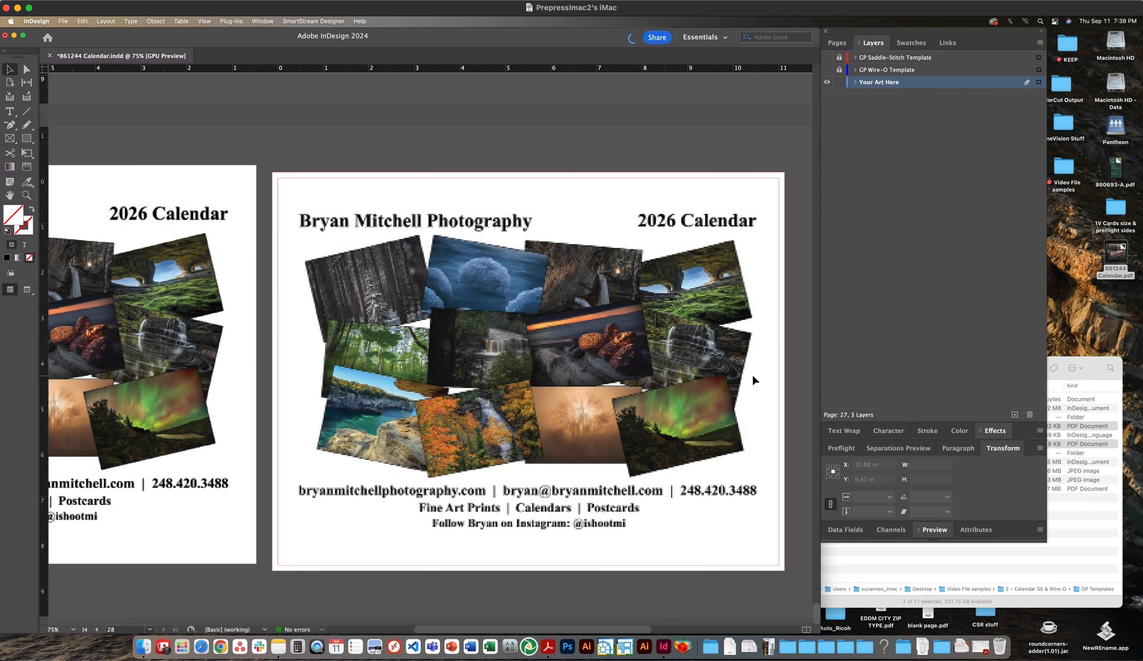
pyautogui.scroll(20, 752, 374)
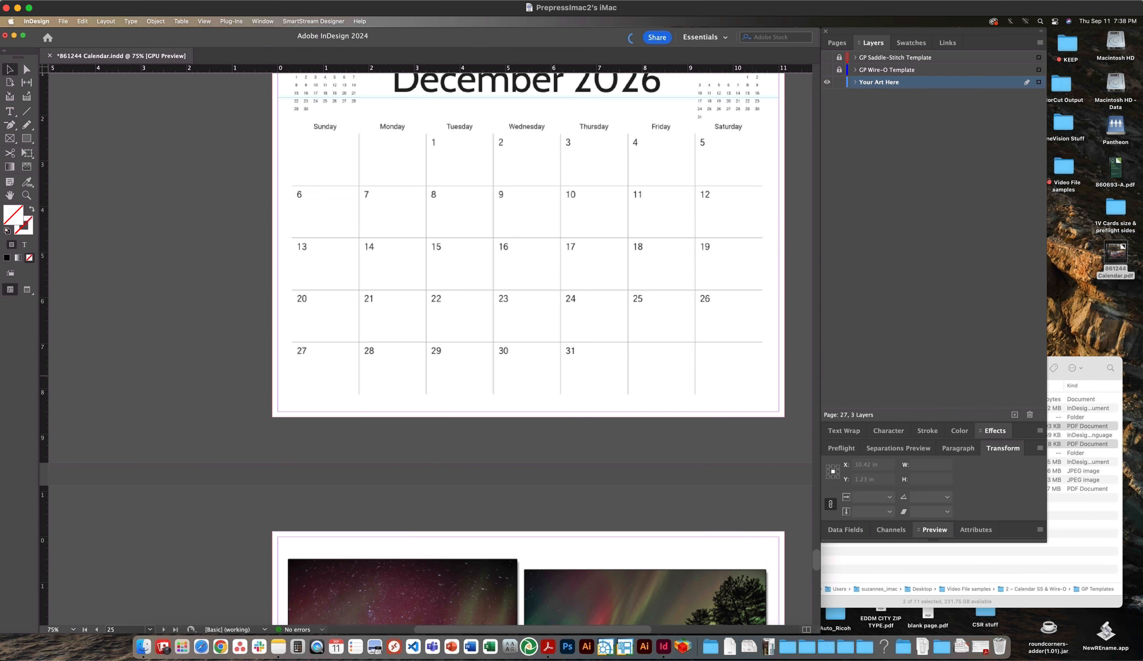
pyautogui.scroll(3, 528, 245)
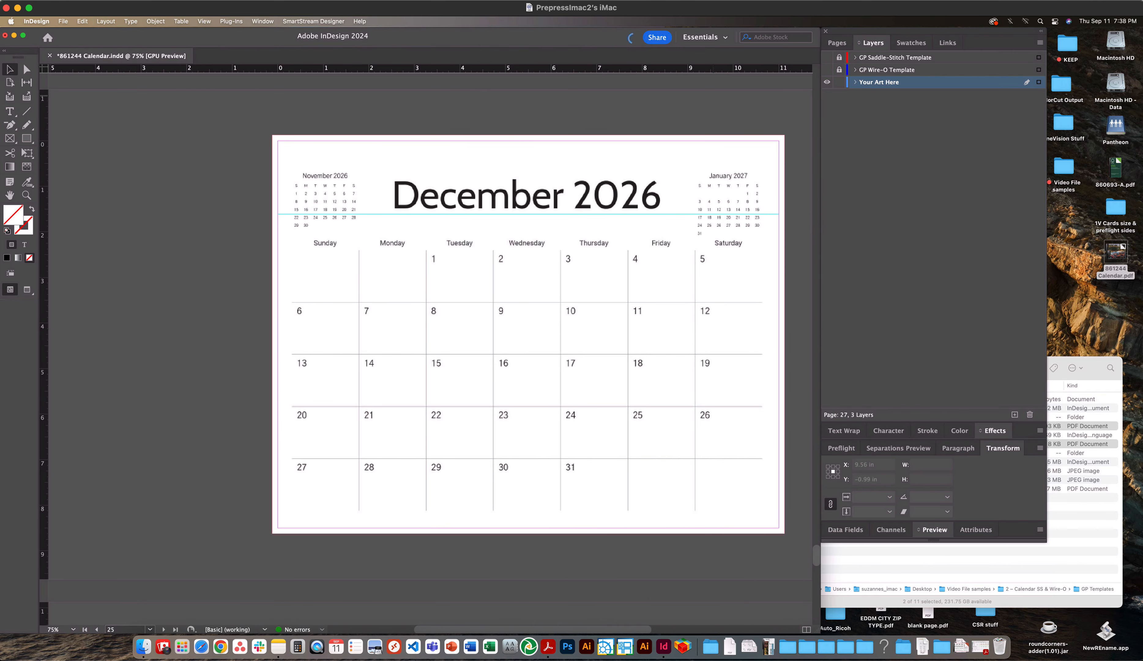
# Show and unlock the GP Wire-O Template layer and crop its December 2026 frame to the calendar grid, about 10.43 by 7.68 in
pyautogui.click(528, 335)
pyautogui.click(369, 205)
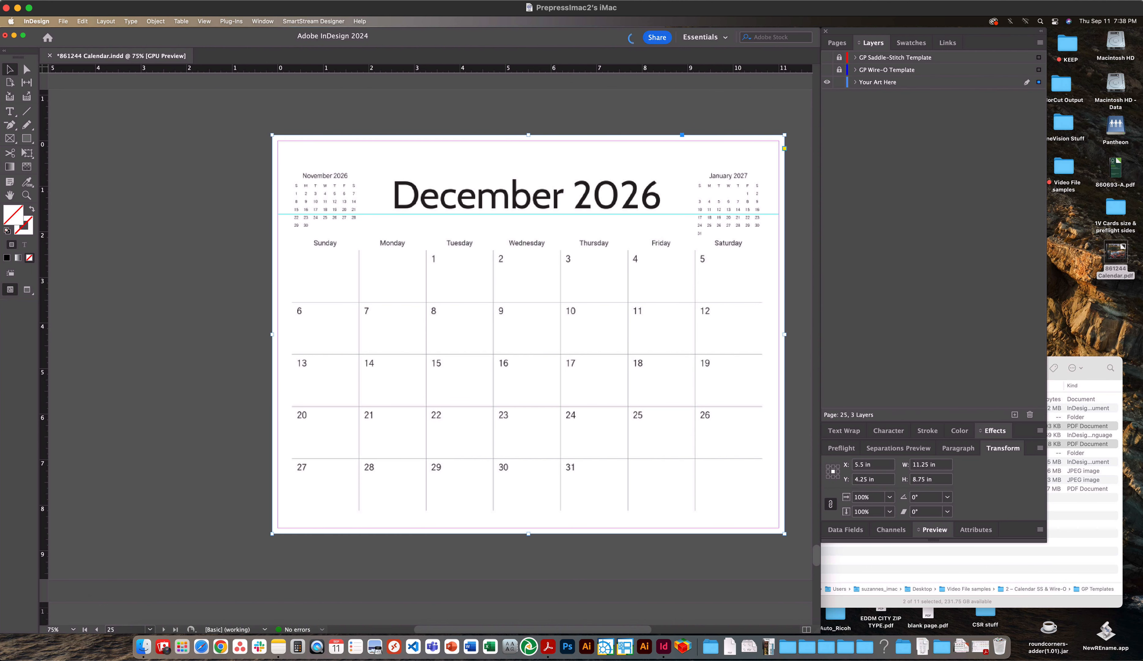
pyautogui.click(828, 69)
pyautogui.click(840, 70)
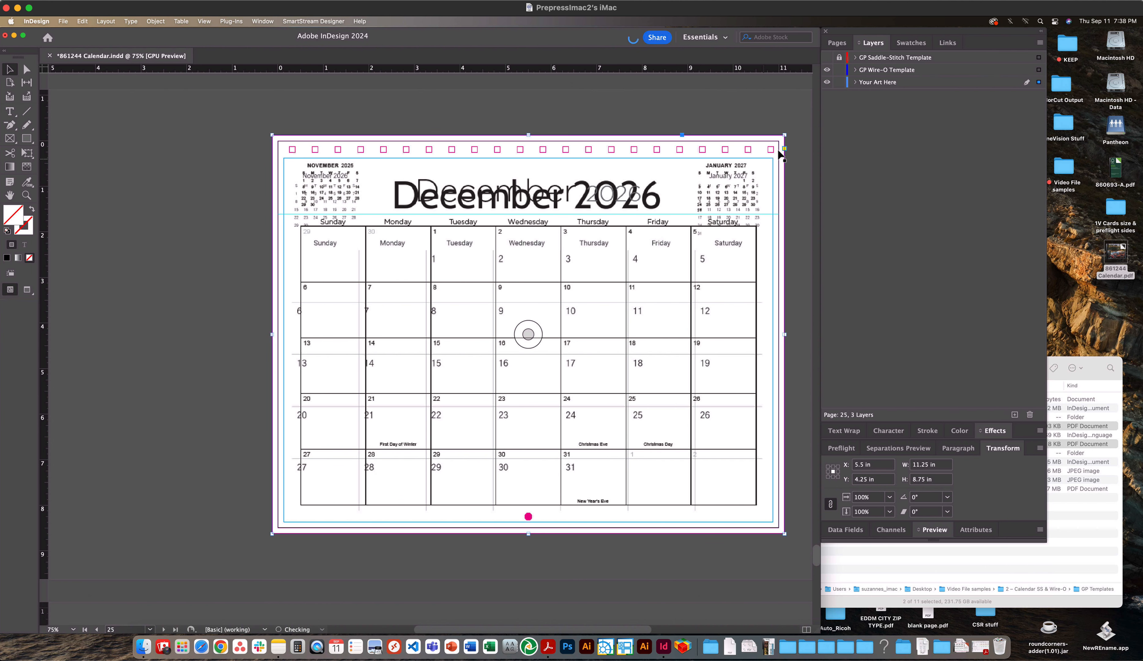
pyautogui.click(785, 138)
pyautogui.moveTo(785, 136); pyautogui.dragTo(768, 159)
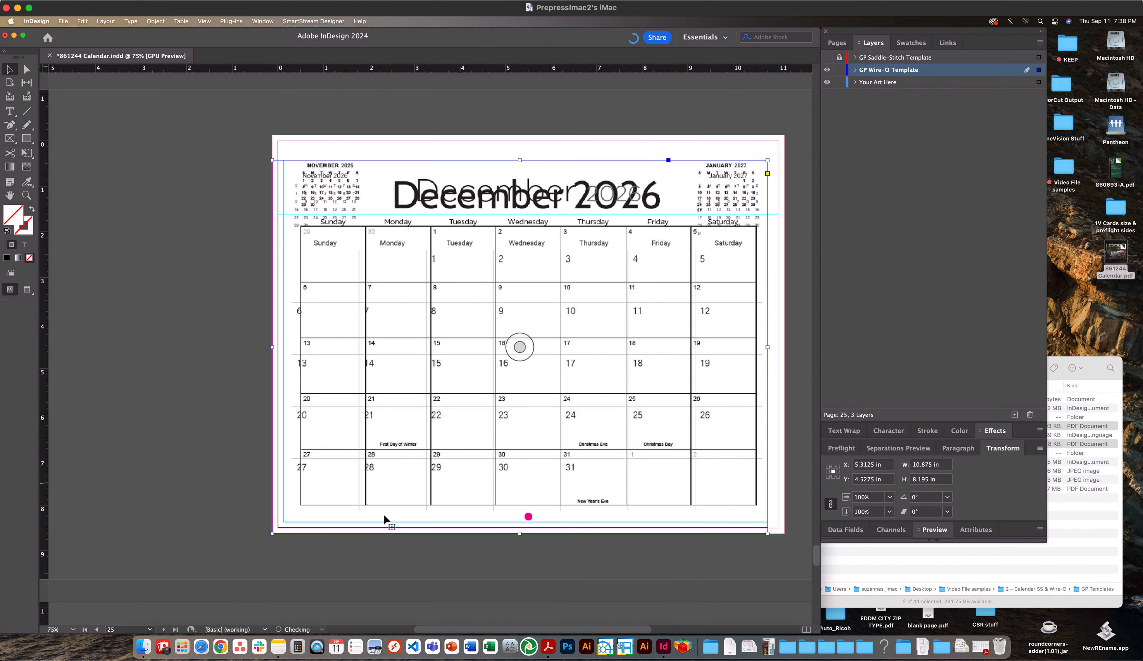
pyautogui.moveTo(273, 533); pyautogui.dragTo(293, 510)
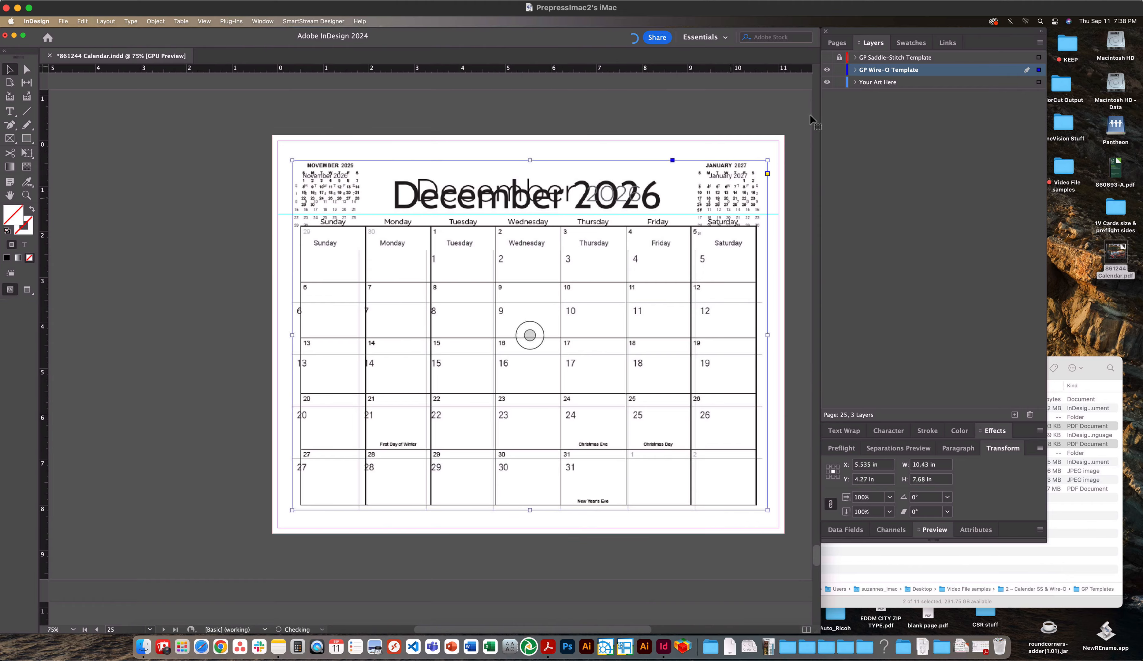
# Hide the GP Wire-O Template layer and export the PDF over the existing 861244 Calendar.pdf, rechecking the Marks and Bleeds settings
pyautogui.click(827, 70)
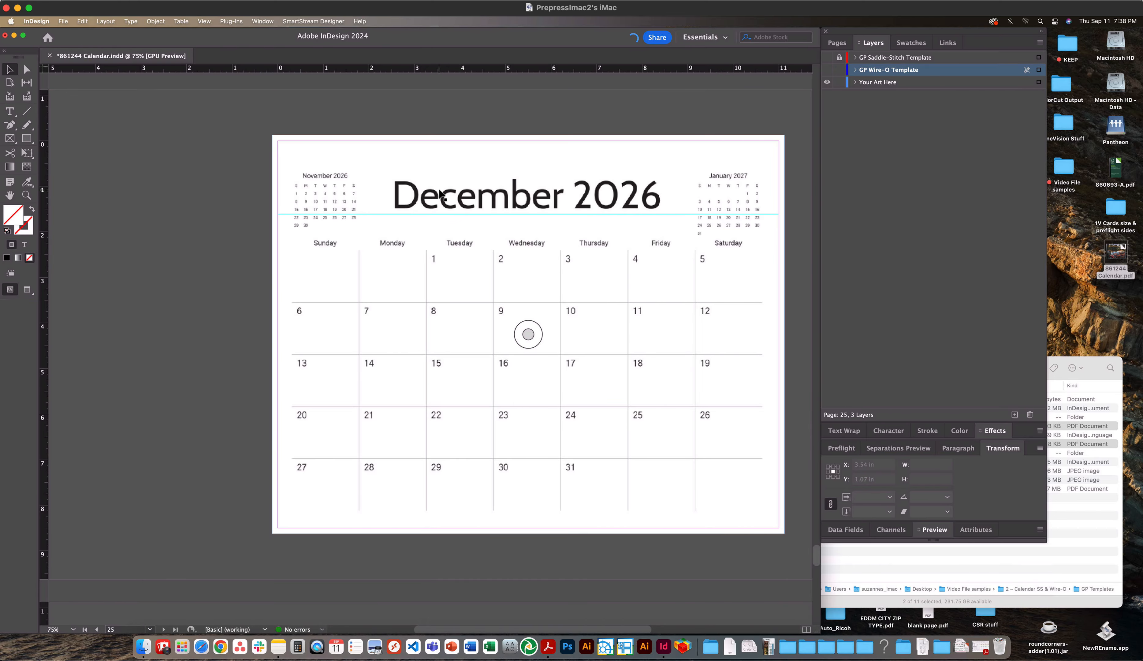
pyautogui.scroll(1, 499, 272)
pyautogui.click(63, 21)
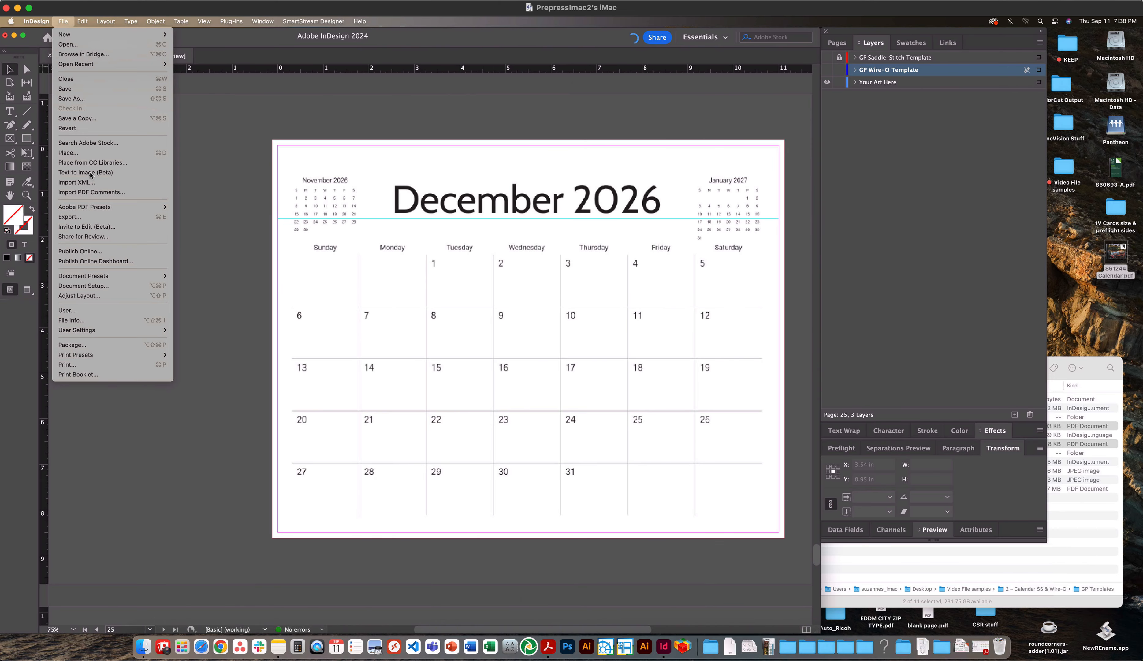
pyautogui.click(96, 219)
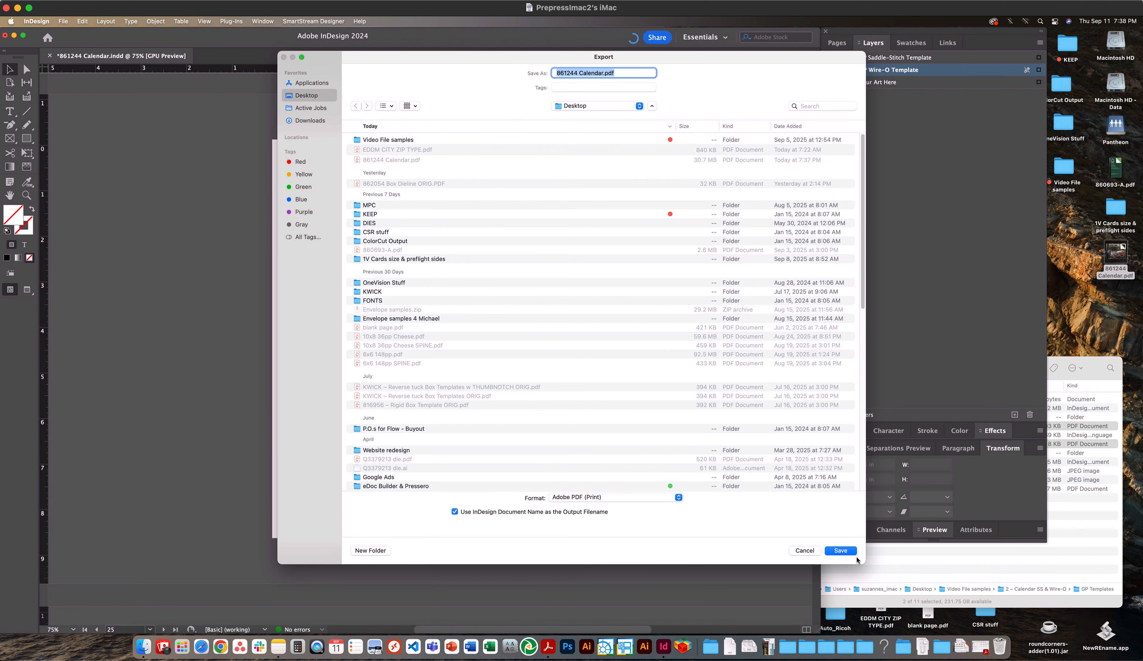
pyautogui.click(844, 550)
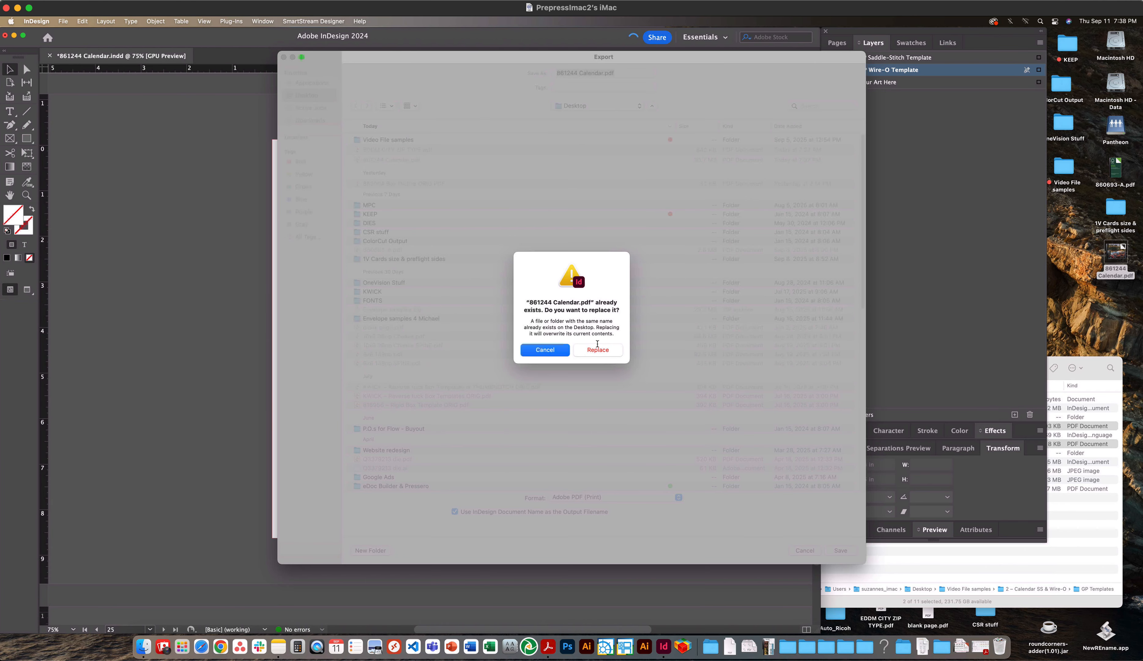
pyautogui.click(589, 350)
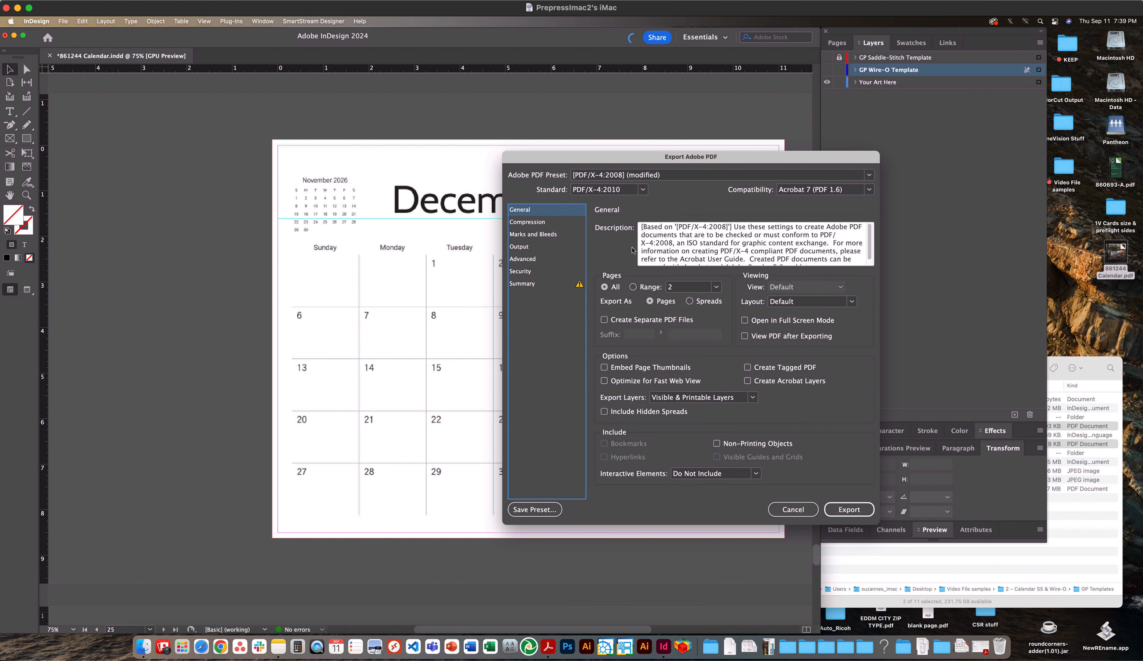
pyautogui.click(556, 234)
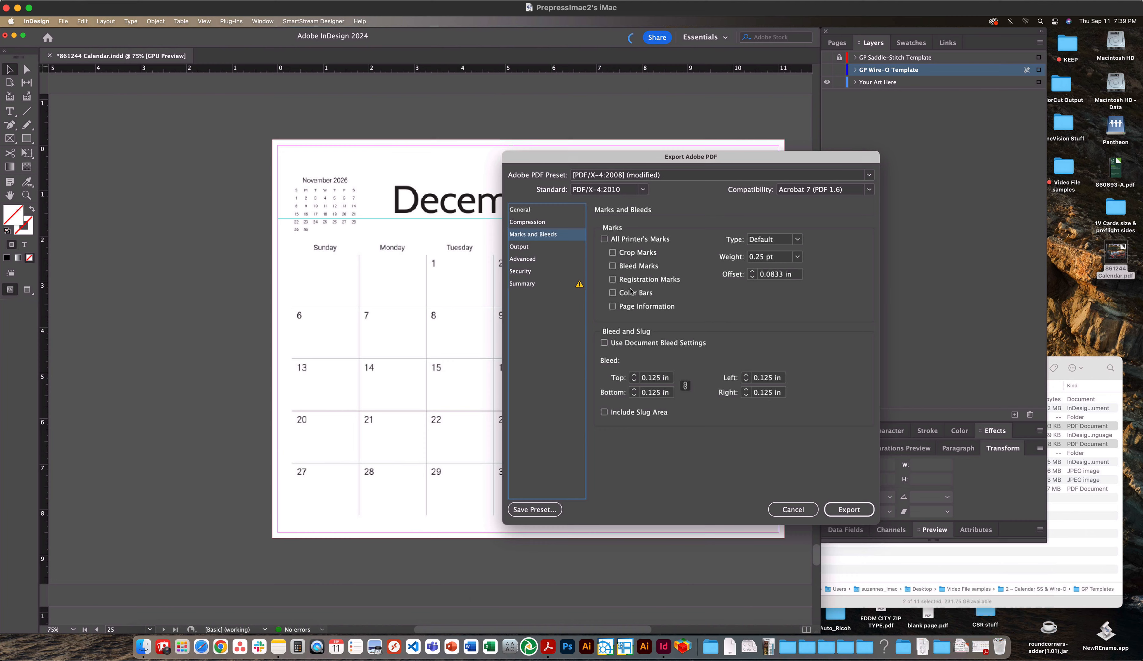
pyautogui.click(842, 510)
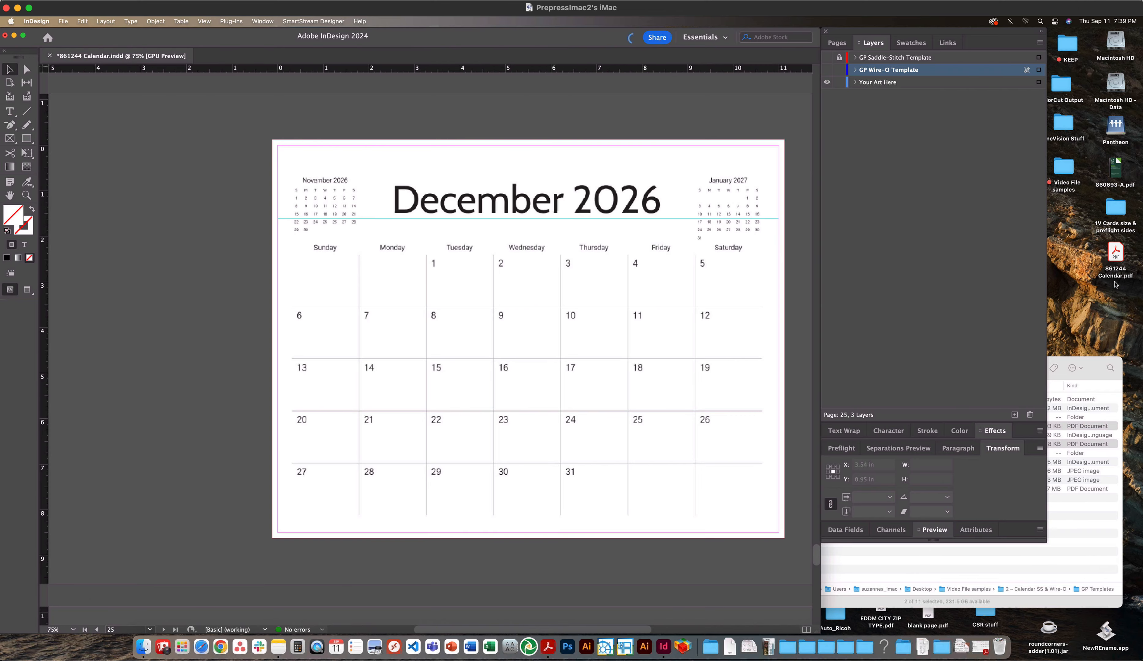
# Open the re-exported 861244 Calendar.pdf in Acrobat and page through it from the front cover to the back cover
pyautogui.doubleClick(1115, 257)
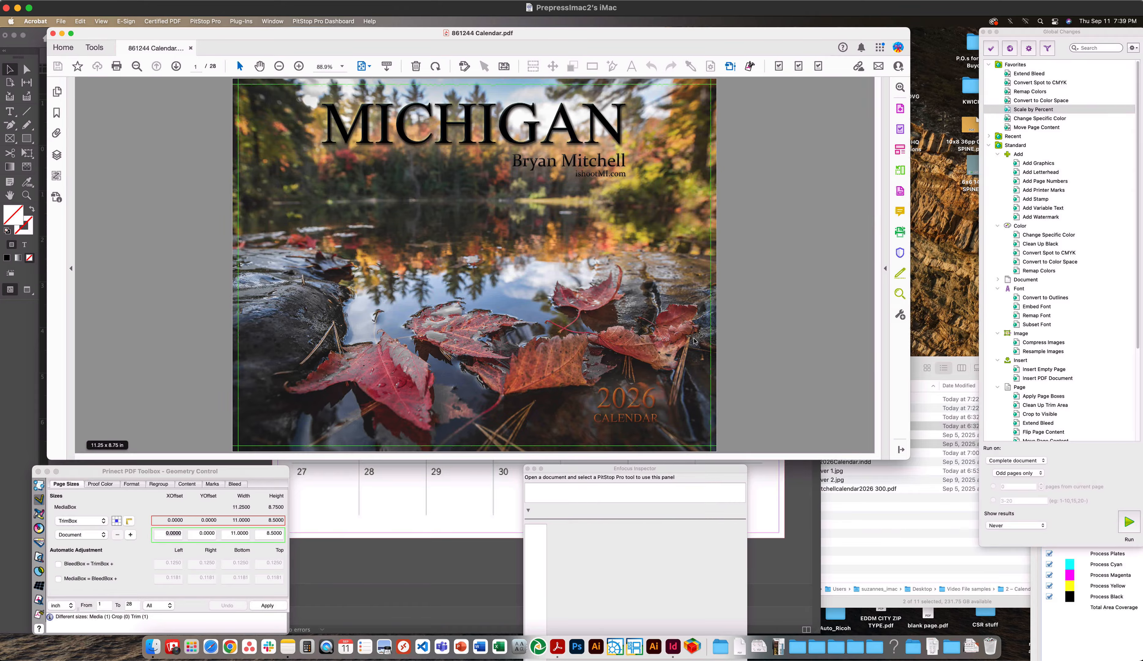
pyautogui.scroll(-7, 694, 341)
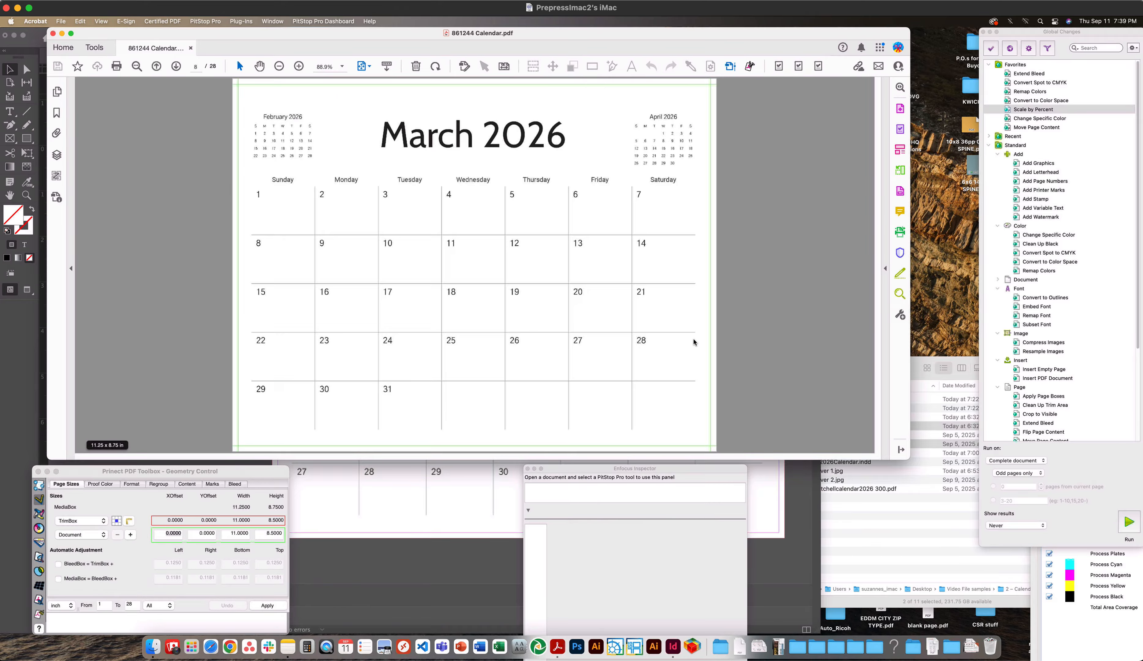
pyautogui.click(176, 67)
pyautogui.click(177, 66)
pyautogui.click(177, 67)
pyautogui.click(177, 66)
pyautogui.click(176, 66)
pyautogui.click(177, 67)
pyautogui.click(177, 67)
pyautogui.click(176, 67)
pyautogui.click(177, 67)
pyautogui.click(177, 67)
pyautogui.click(176, 67)
pyautogui.click(177, 67)
pyautogui.click(177, 66)
pyautogui.click(177, 67)
pyautogui.click(177, 66)
pyautogui.click(176, 67)
pyautogui.click(177, 66)
pyautogui.click(177, 66)
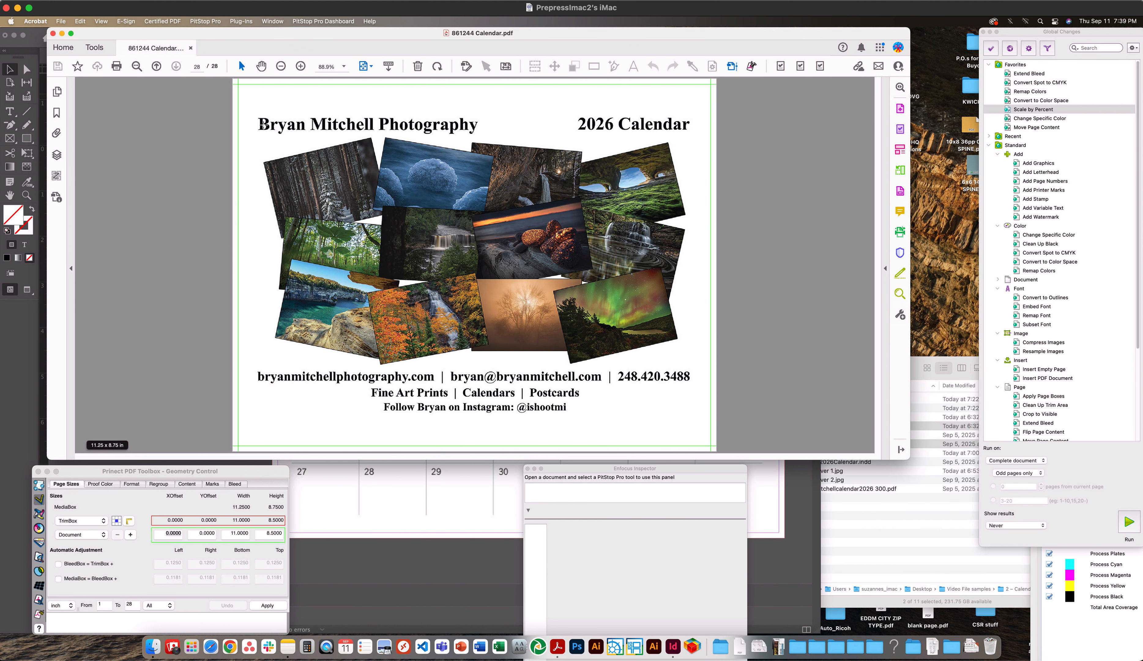
# Check the closing pages backward from the back cover to the December 2026 grid and return to the front cover
pyautogui.click(156, 66)
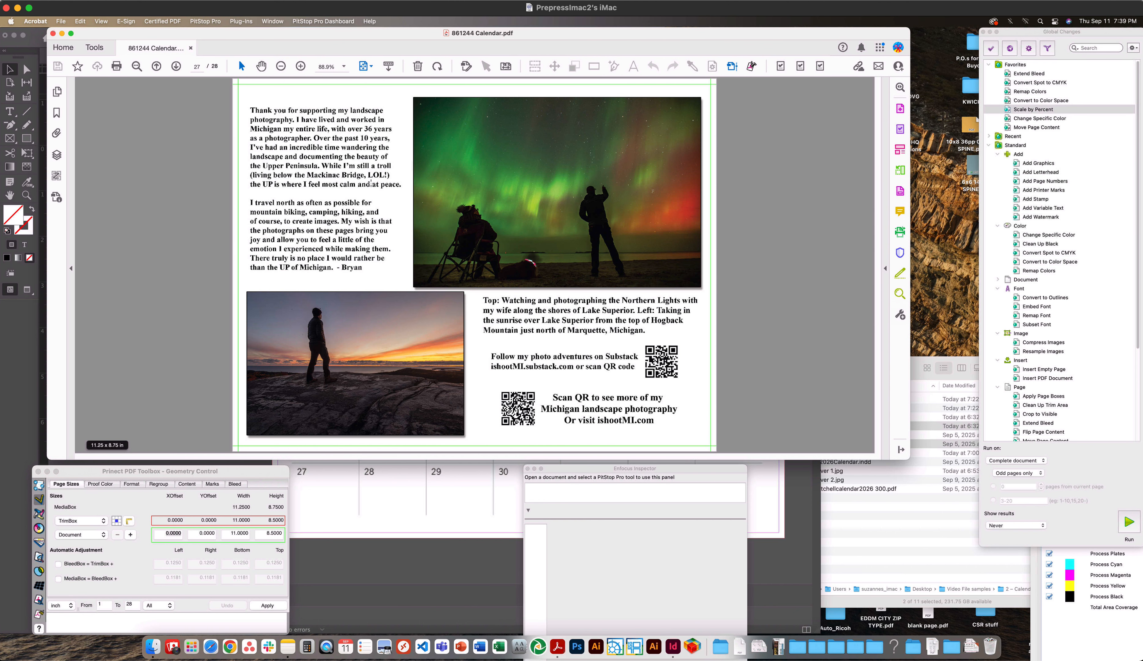
pyautogui.click(156, 67)
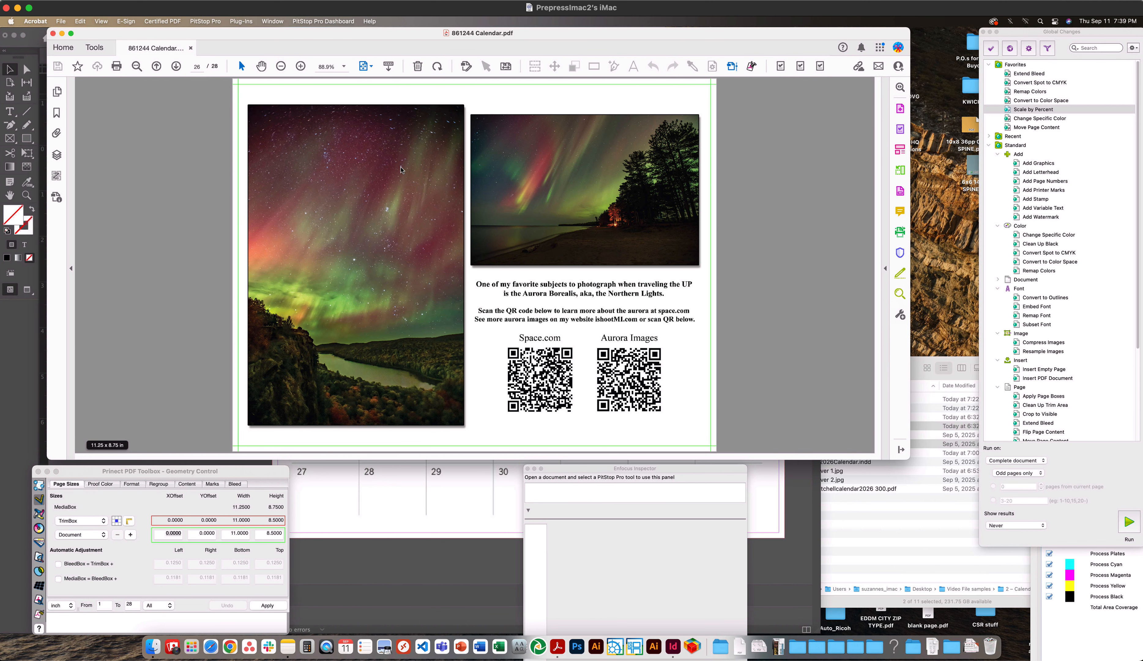
pyautogui.click(156, 67)
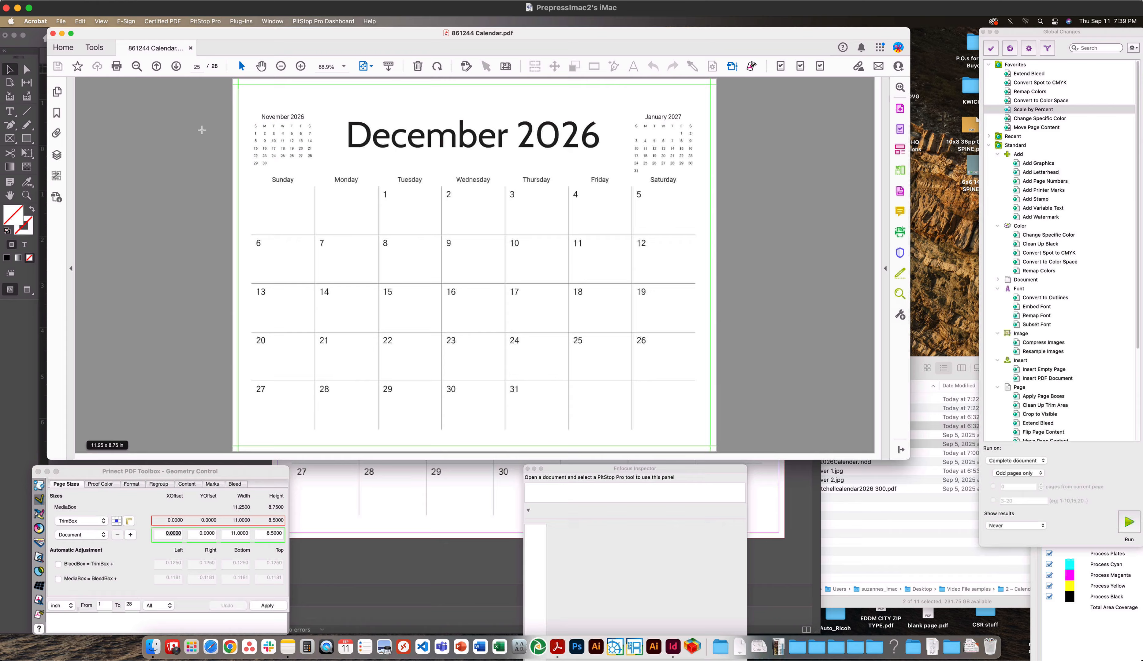
pyautogui.press('Home')
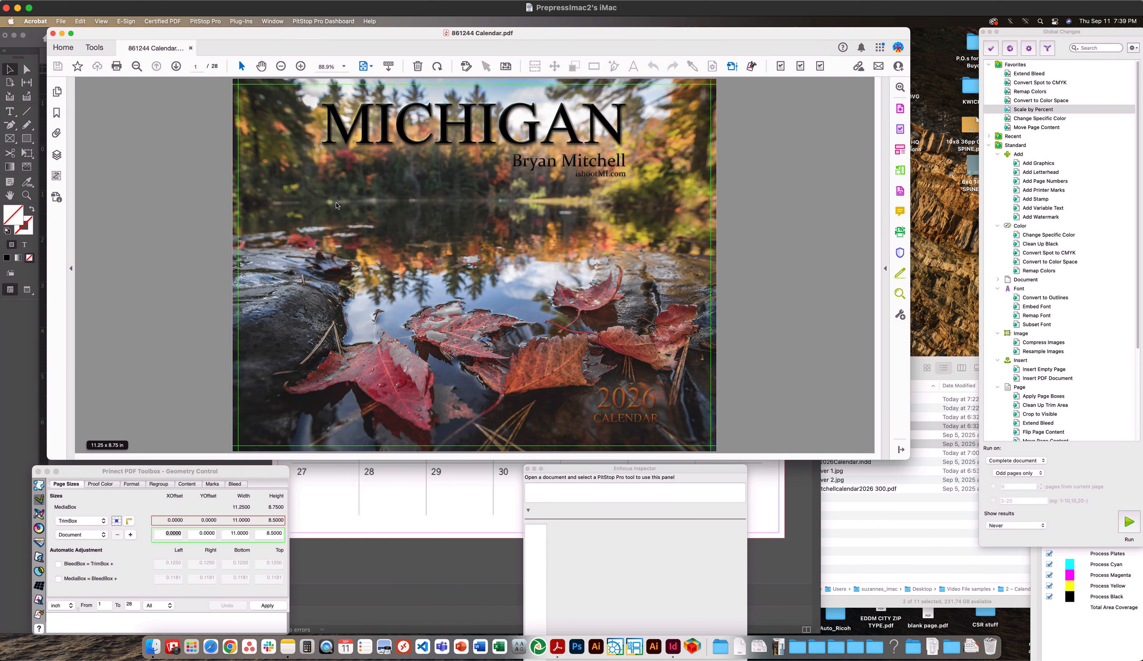
# Turn on the display of art, trim and bleed boxes in Acrobat's Page Display preferences and close the Prinect PDF Toolbox window
pyautogui.click(35, 21)
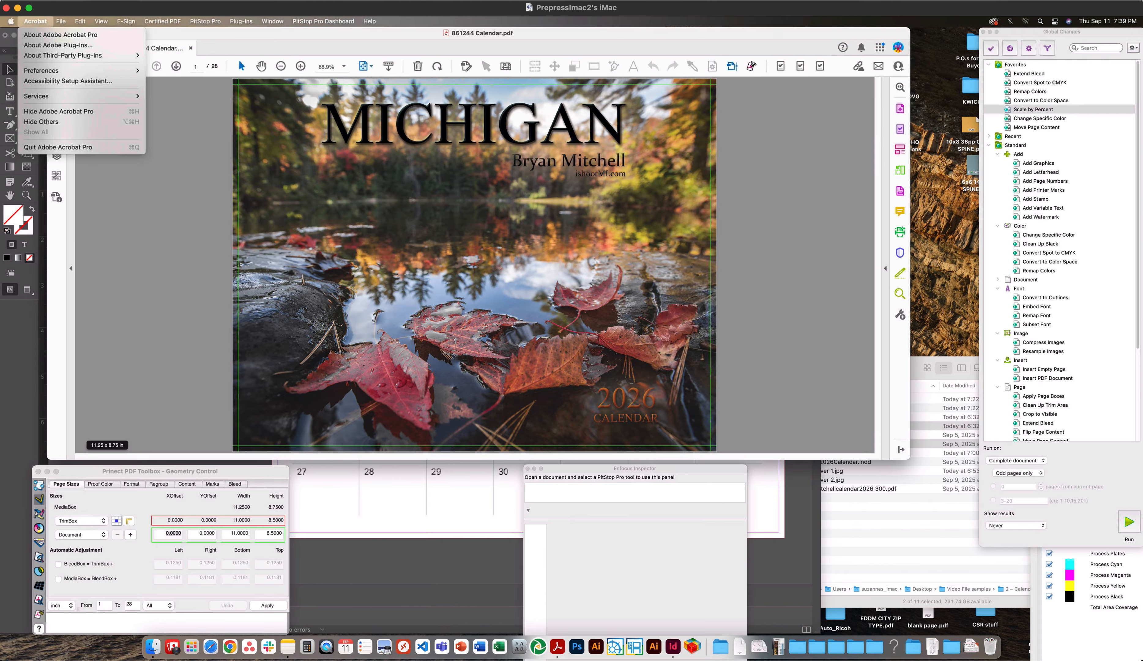
pyautogui.moveTo(52, 72)
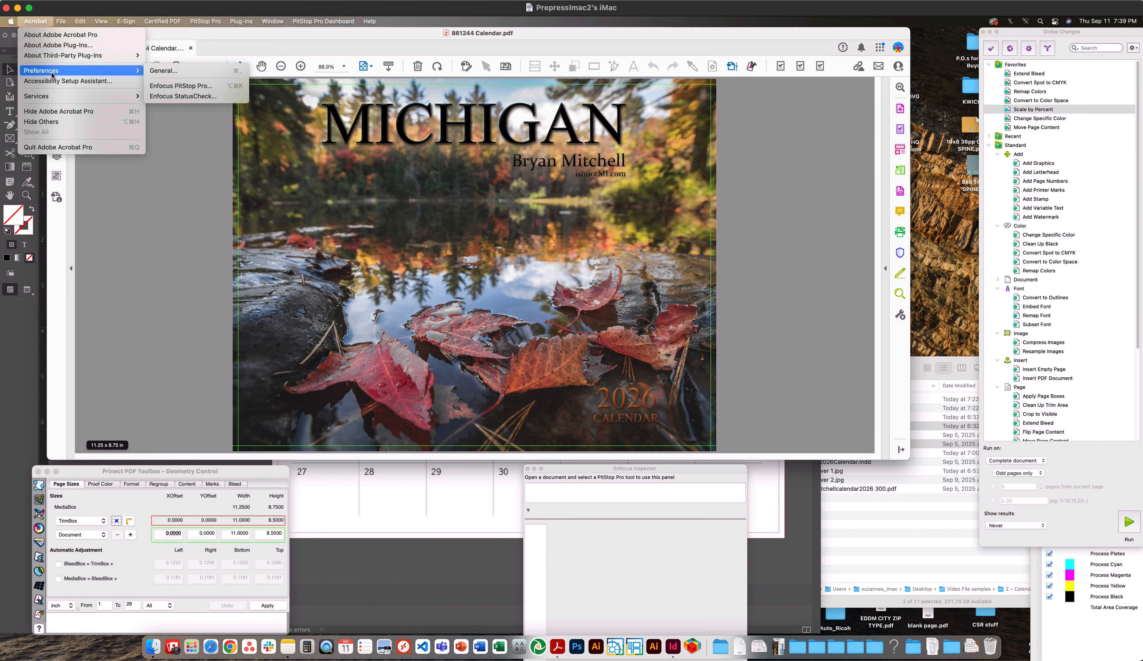
pyautogui.click(173, 71)
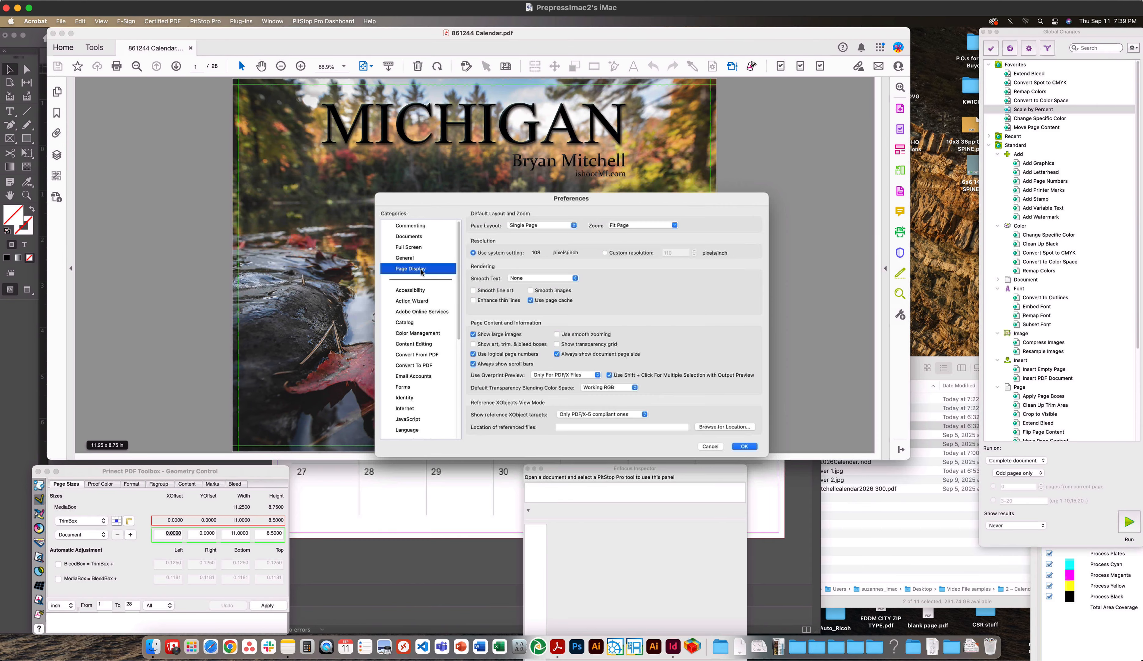
pyautogui.click(505, 349)
pyautogui.click(745, 446)
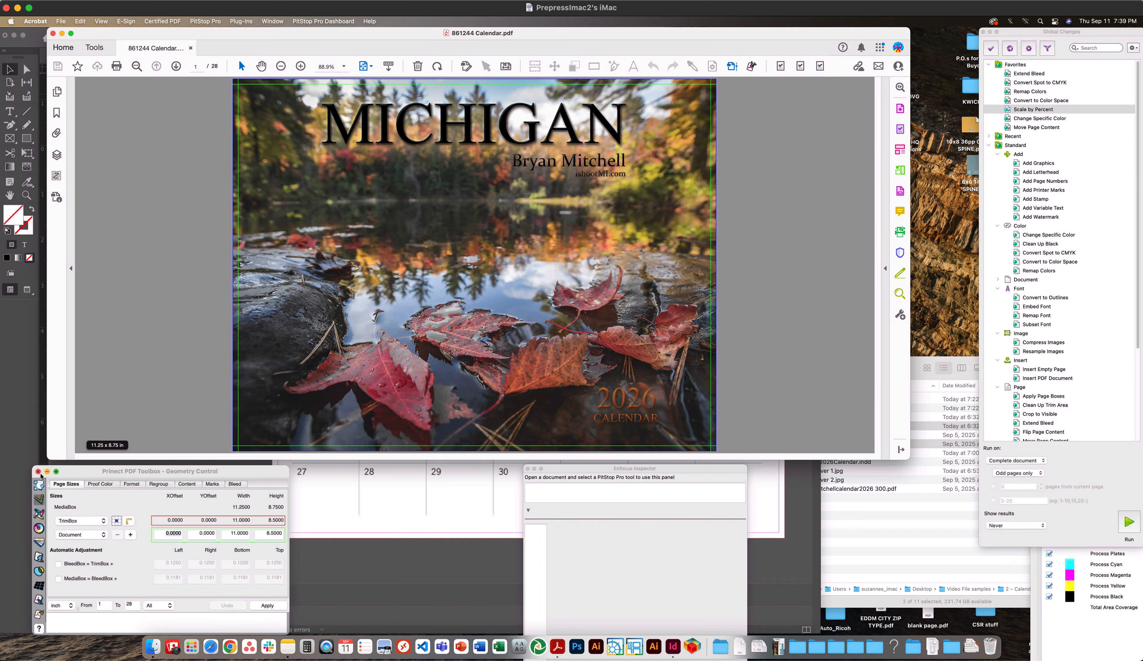
pyautogui.click(38, 472)
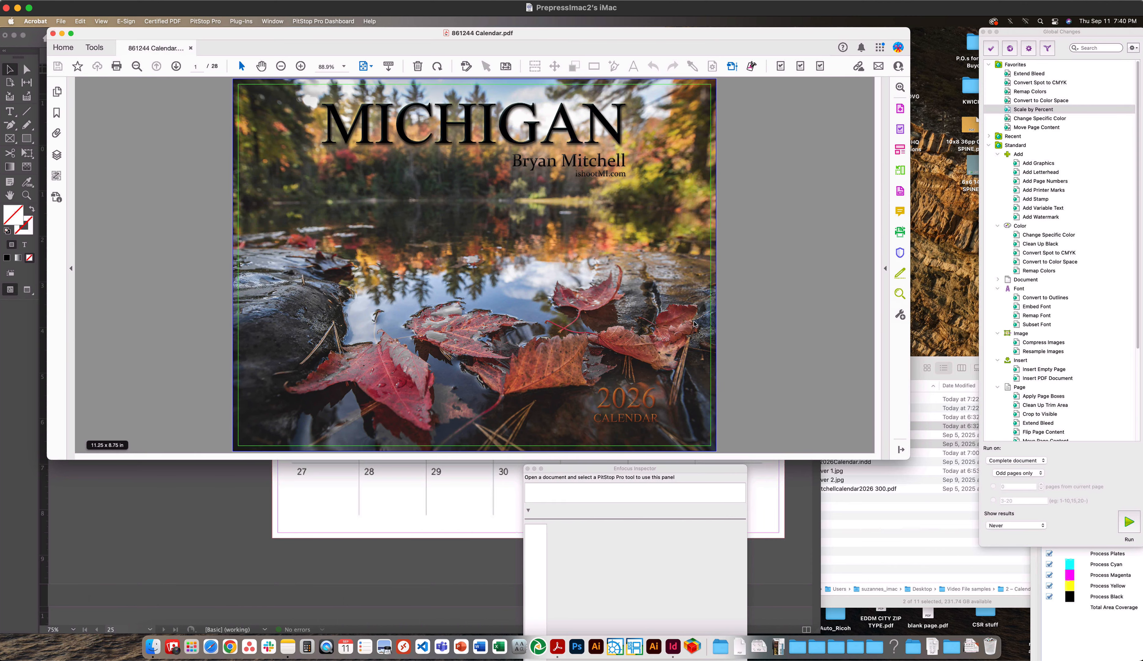
# Review all calendar pages against the displayed trim and bleed boxes twice, from the front cover to the back cover
pyautogui.scroll(-10, 694, 324)
pyautogui.scroll(-11, 694, 323)
pyautogui.scroll(-7, 694, 323)
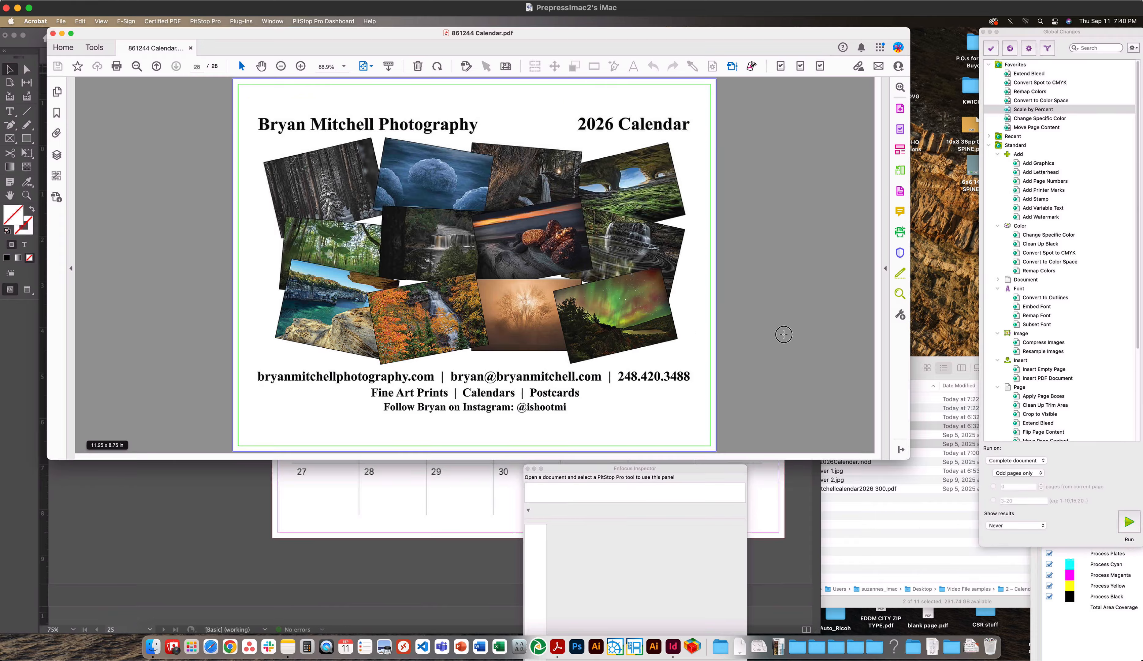
pyautogui.press('Home')
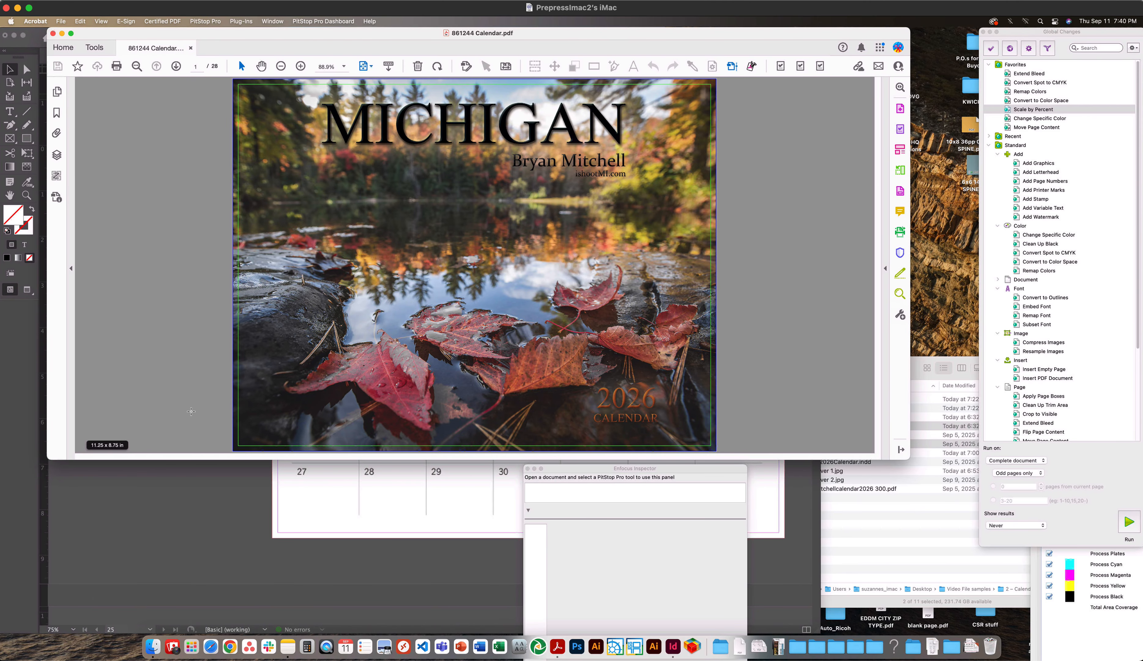
pyautogui.scroll(-8, 413, 203)
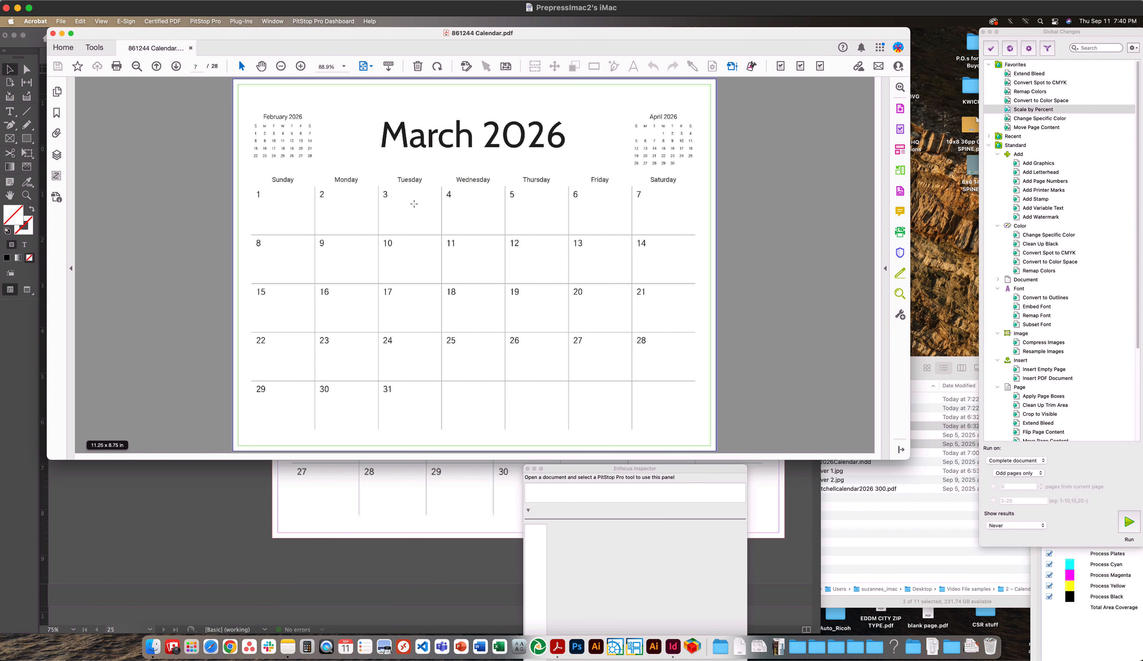
pyautogui.scroll(-15, 414, 204)
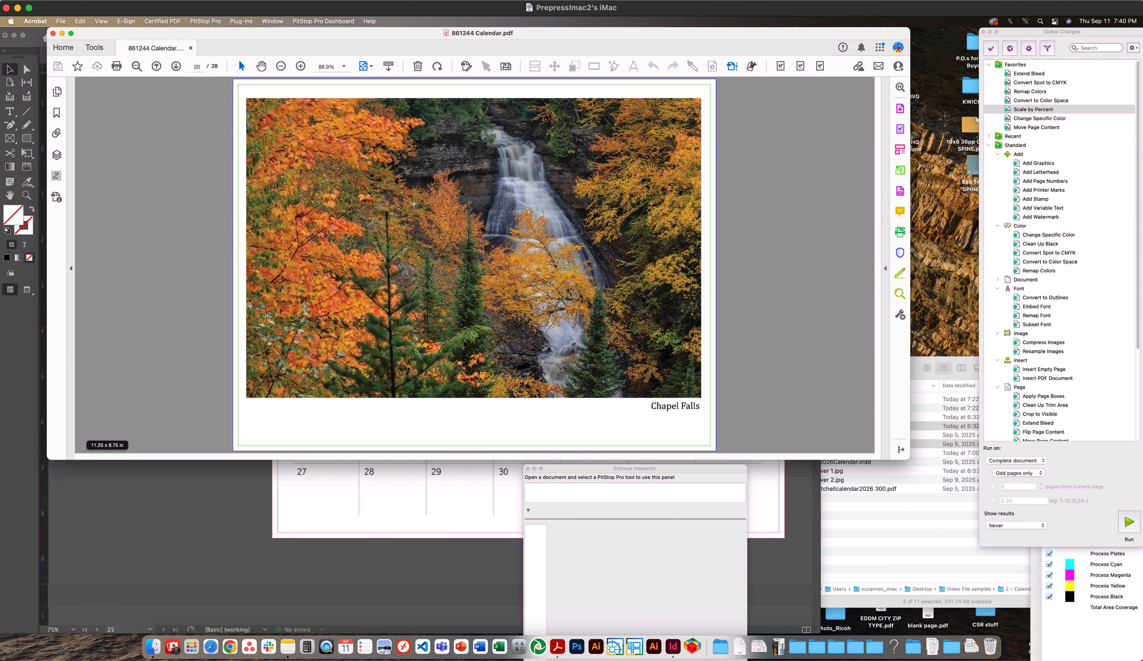
pyautogui.scroll(-4, 413, 204)
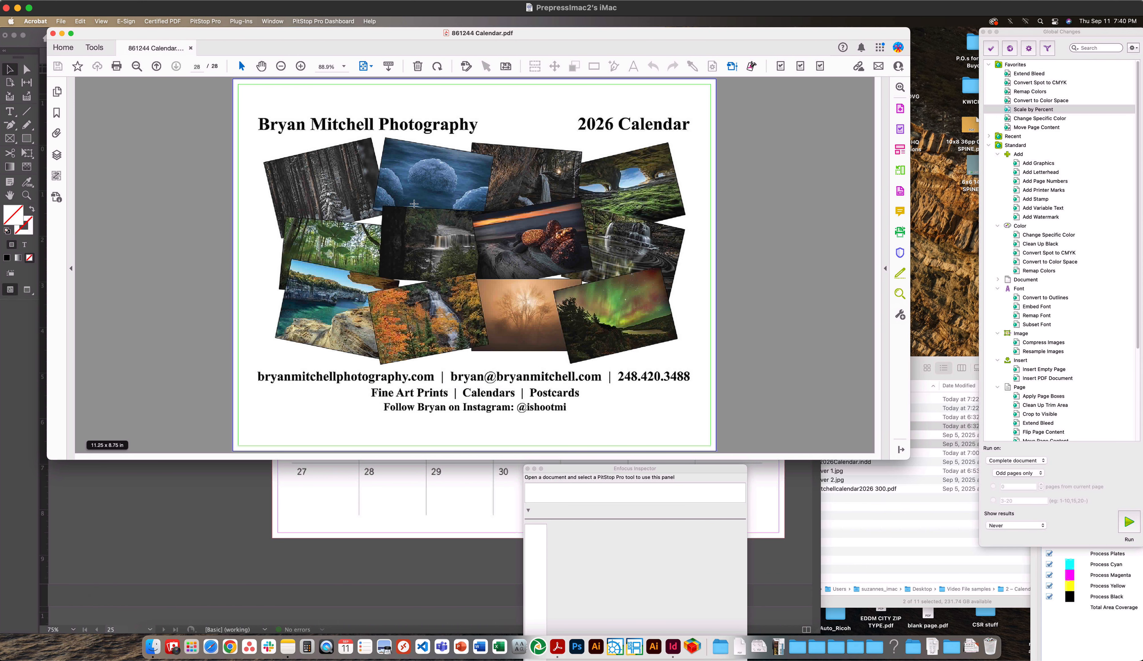